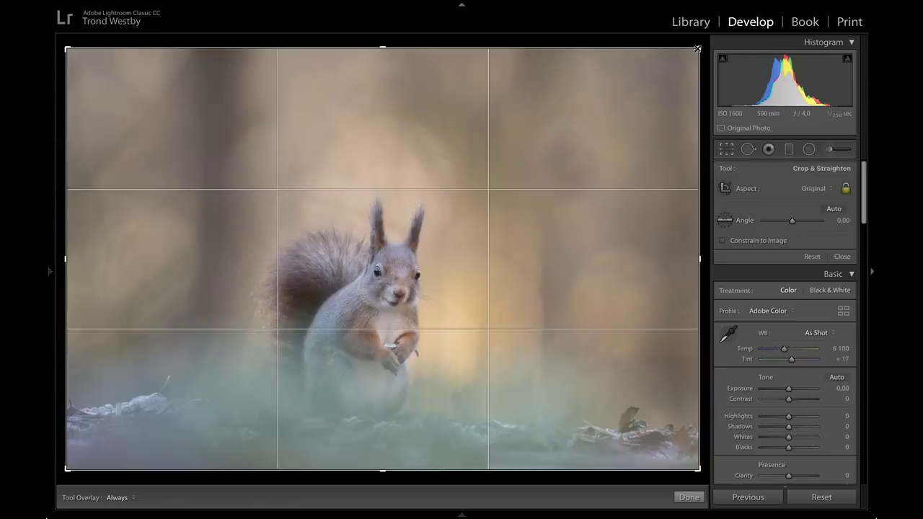
- Crop the photo to a portrait-orientation frame around the squirrel, keeping the original aspect ratio
{"action": "left_click_drag", "start_coordinate": [695, 48], "coordinate": [516, 92]}
{"action": "key", "text": "x"}
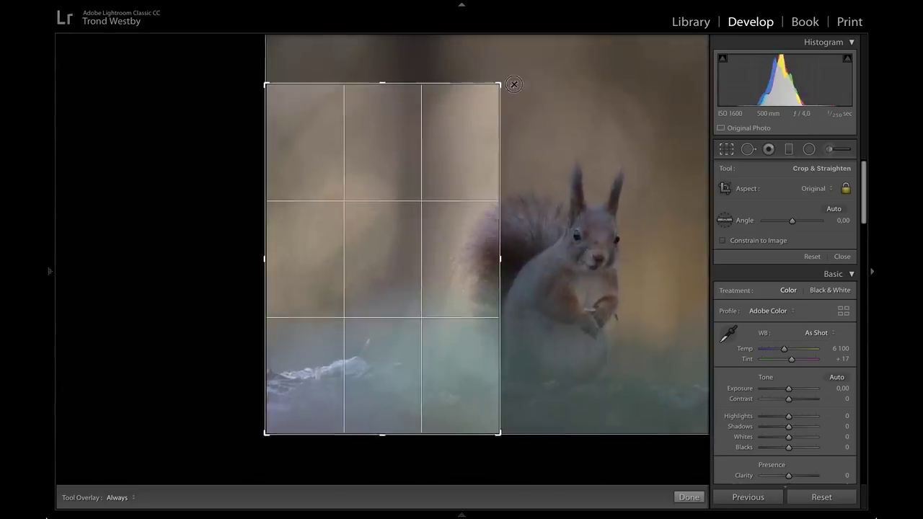
{"action": "left_click_drag", "start_coordinate": [392, 190], "coordinate": [235, 187]}
{"action": "left_click_drag", "start_coordinate": [497, 86], "coordinate": [505, 77]}
{"action": "left_click_drag", "start_coordinate": [453, 253], "coordinate": [455, 239]}
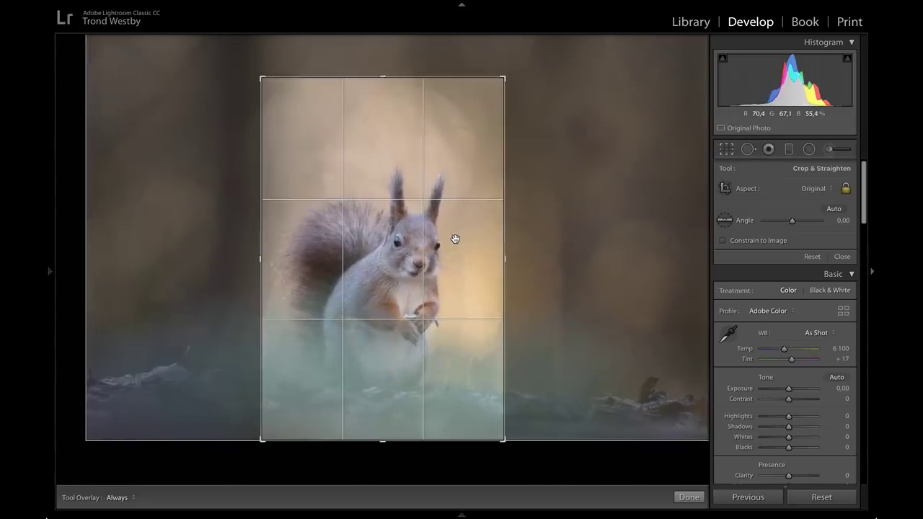
- Unlock the crop's aspect ratio, widen the frame slightly on both sides of the squirrel, and apply the crop
{"action": "left_click", "coordinate": [846, 189]}
{"action": "left_click_drag", "start_coordinate": [503, 221], "coordinate": [512, 222]}
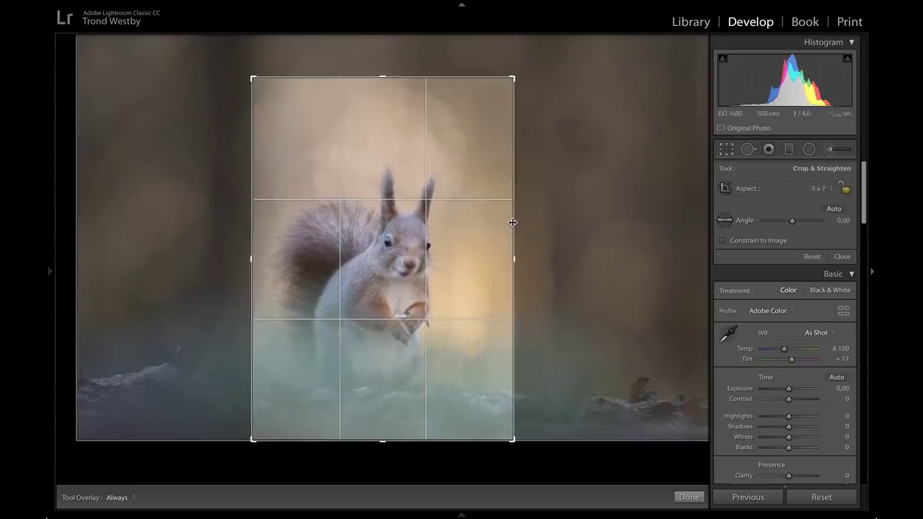
{"action": "key", "text": "Return"}
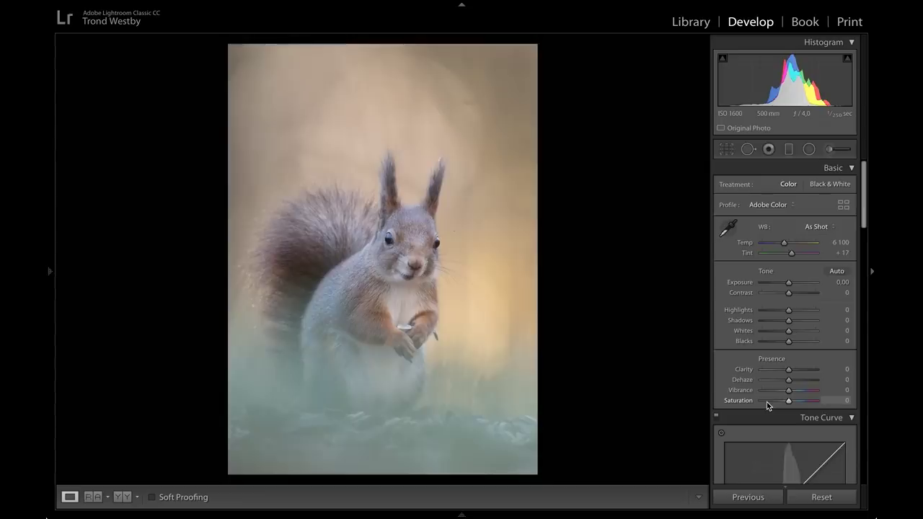
- Set the photo's Saturation, Vibrance and Dehaze to +5 each
{"action": "scroll", "coordinate": [766, 401], "scroll_direction": "down", "scroll_amount": 1}
{"action": "scroll", "coordinate": [767, 402], "scroll_direction": "down", "scroll_amount": 1}
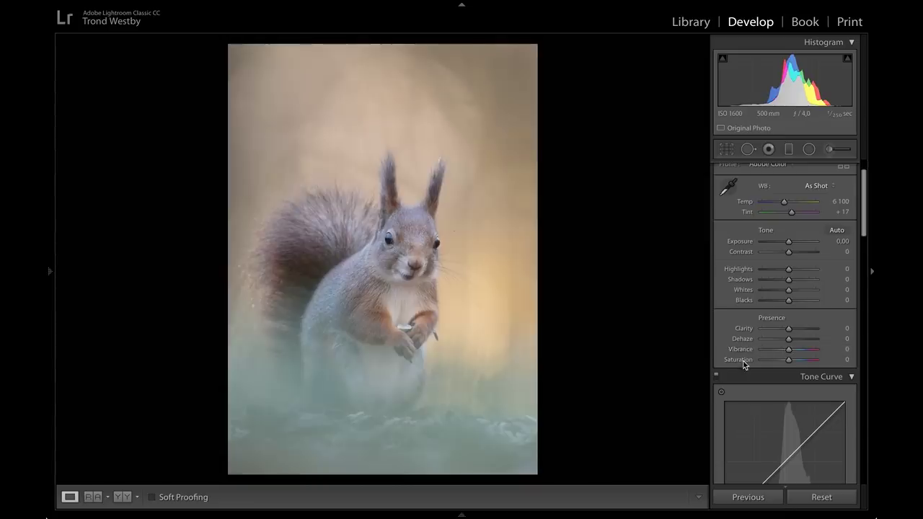
{"action": "left_click_drag", "start_coordinate": [786, 365], "coordinate": [788, 365]}
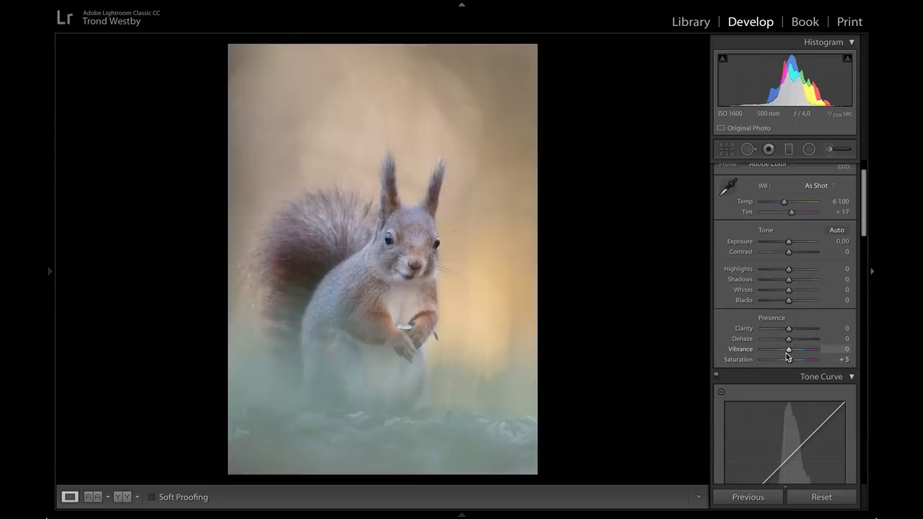
{"action": "left_click_drag", "start_coordinate": [788, 350], "coordinate": [789, 350]}
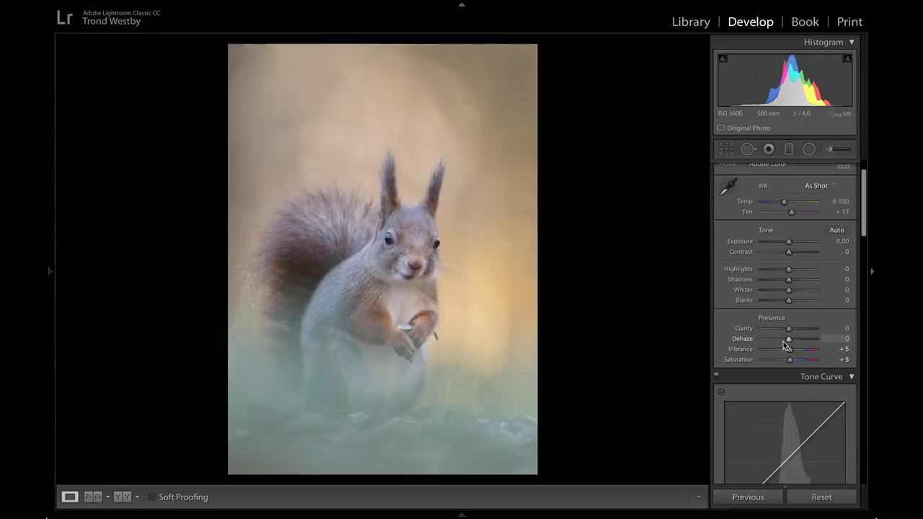
{"action": "left_click", "coordinate": [791, 338]}
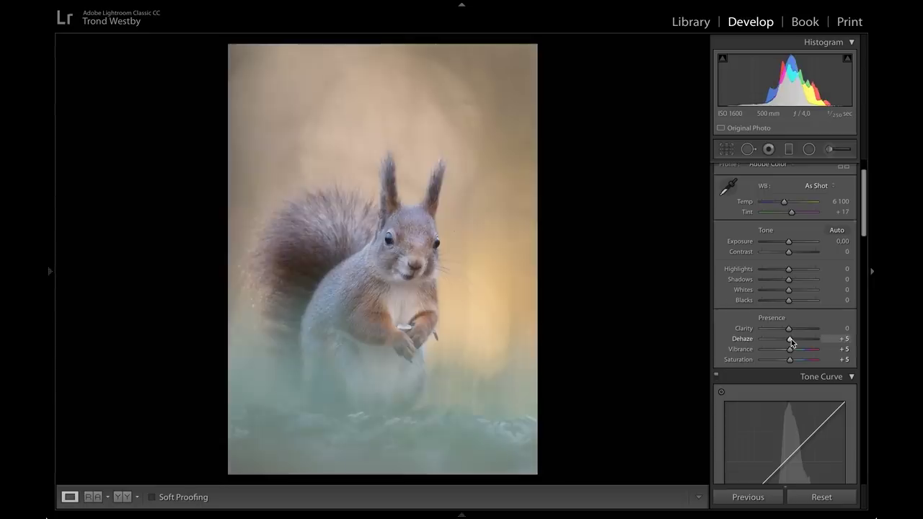
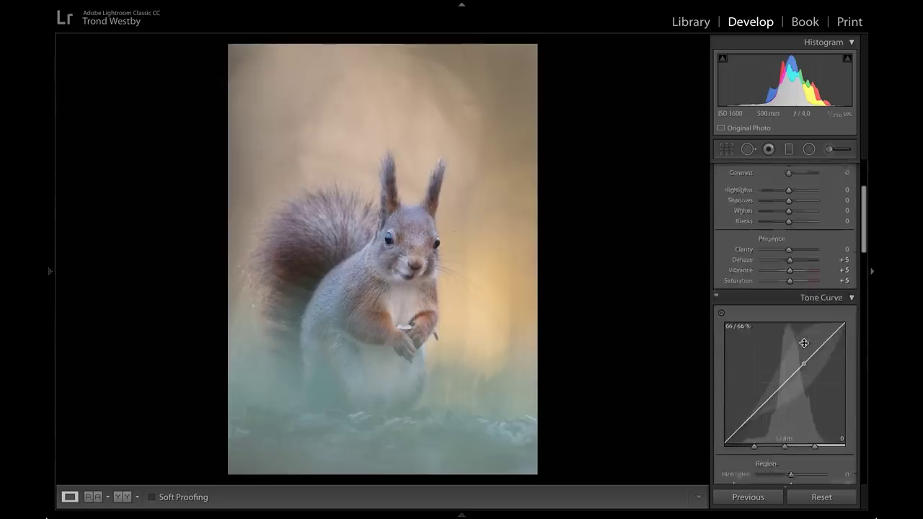
- Set the sharpening Amount to 60 and Radius to 1.3, and check the squirrel's fur up close
{"action": "scroll", "coordinate": [804, 343], "scroll_direction": "down", "scroll_amount": 5}
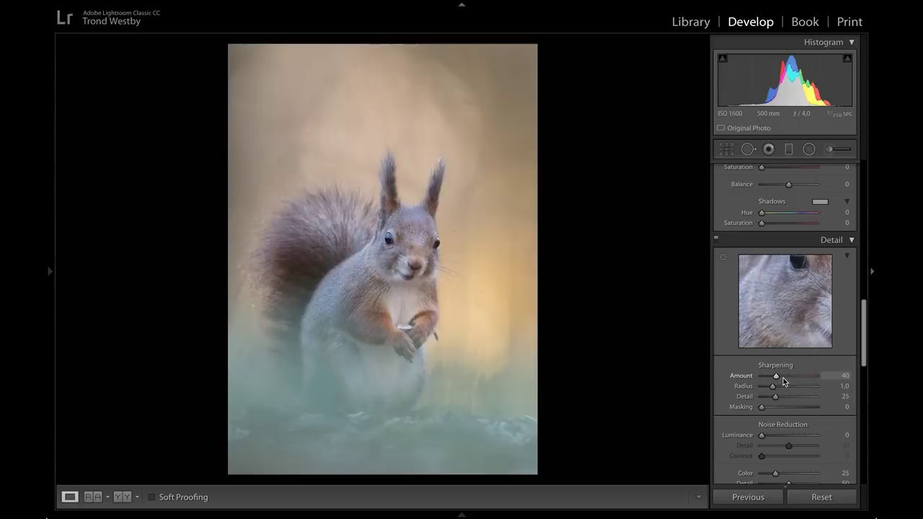
{"action": "left_click_drag", "start_coordinate": [783, 378], "coordinate": [784, 379]}
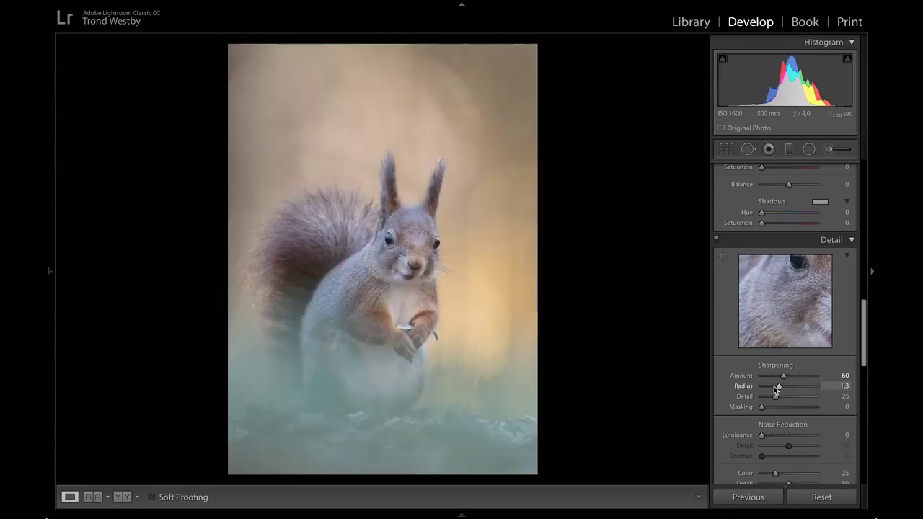
{"action": "left_click", "coordinate": [403, 255]}
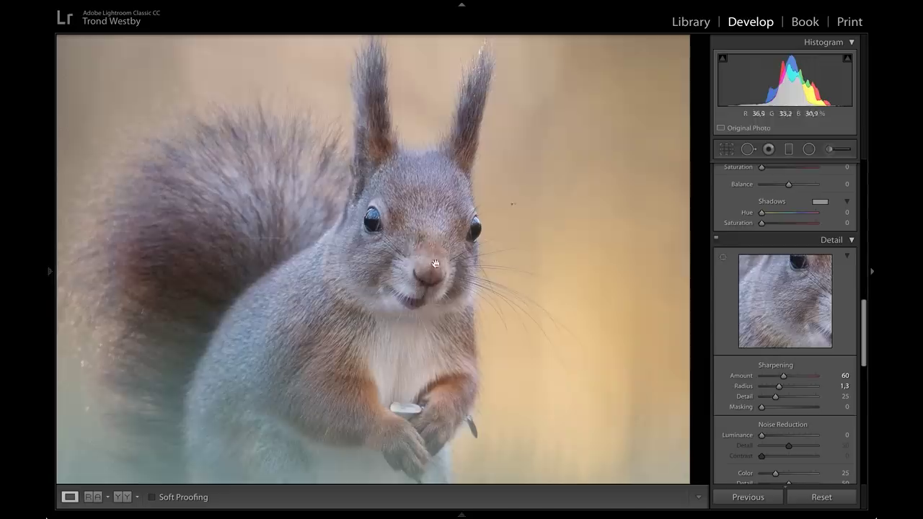
{"action": "left_click", "coordinate": [355, 305]}
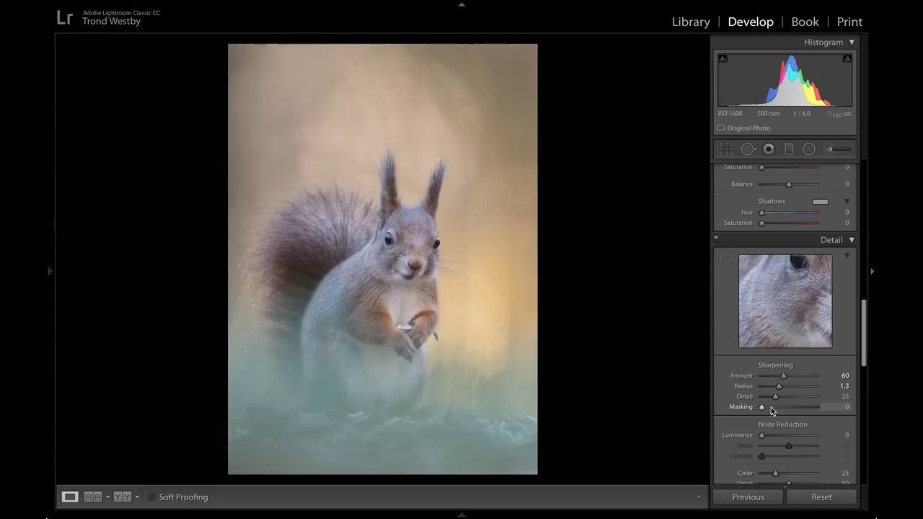
- Try a sharpening Masking of 69 while viewing the squirrel up close, and reset it to 0
{"action": "left_click_drag", "start_coordinate": [769, 410], "coordinate": [798, 410]}
{"action": "left_click", "coordinate": [380, 249]}
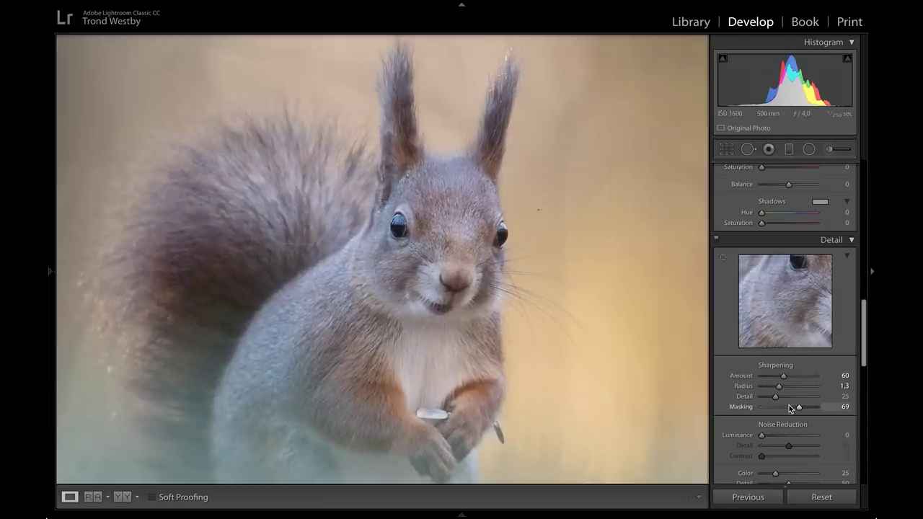
{"action": "double_click", "coordinate": [739, 407]}
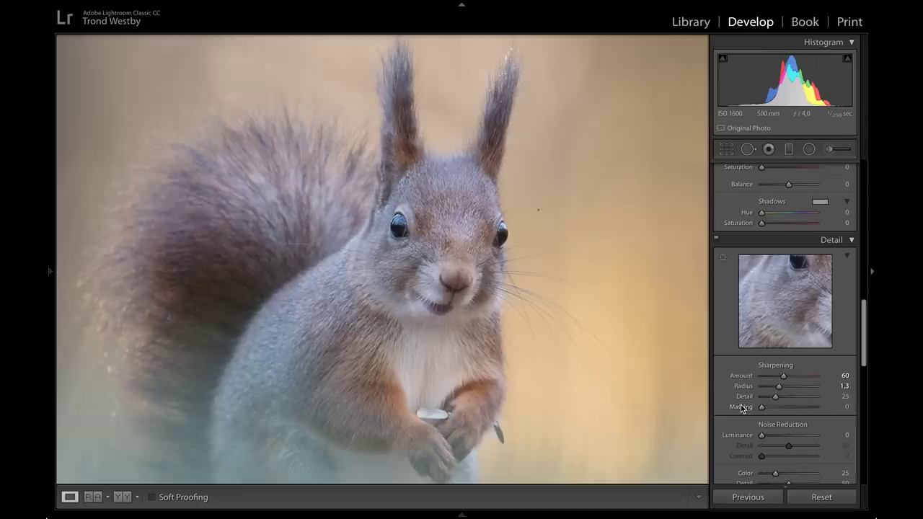
{"action": "left_click", "coordinate": [443, 277]}
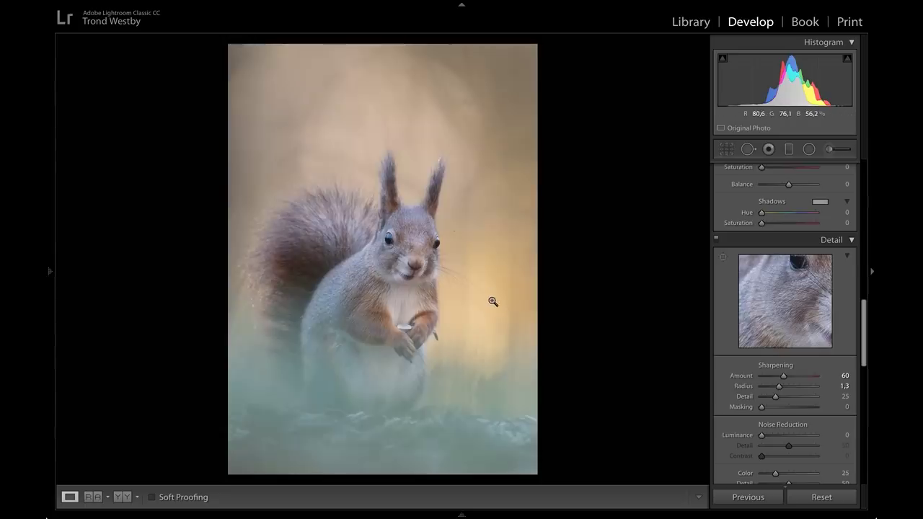
- Examine the blurred background and the squirrel up close for noise, and review the noise reduction and basic settings
{"action": "left_click", "coordinate": [469, 111]}
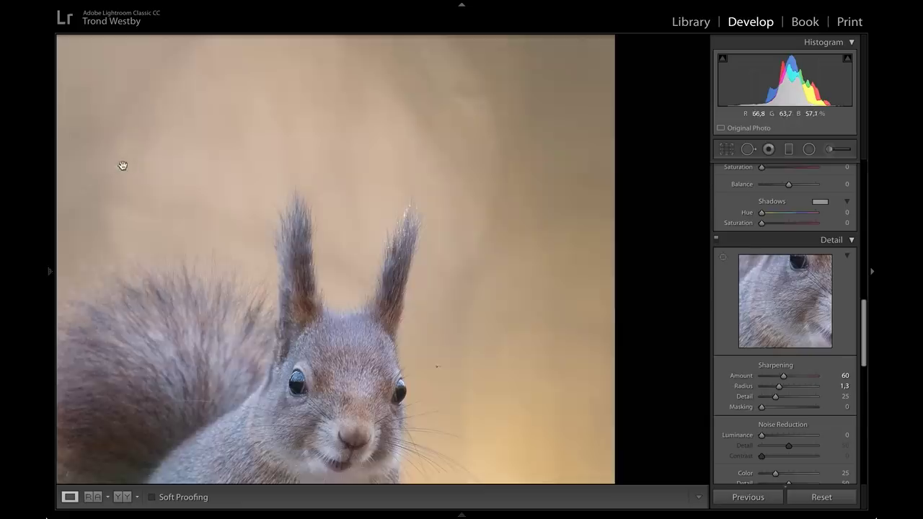
{"action": "left_click", "coordinate": [531, 128]}
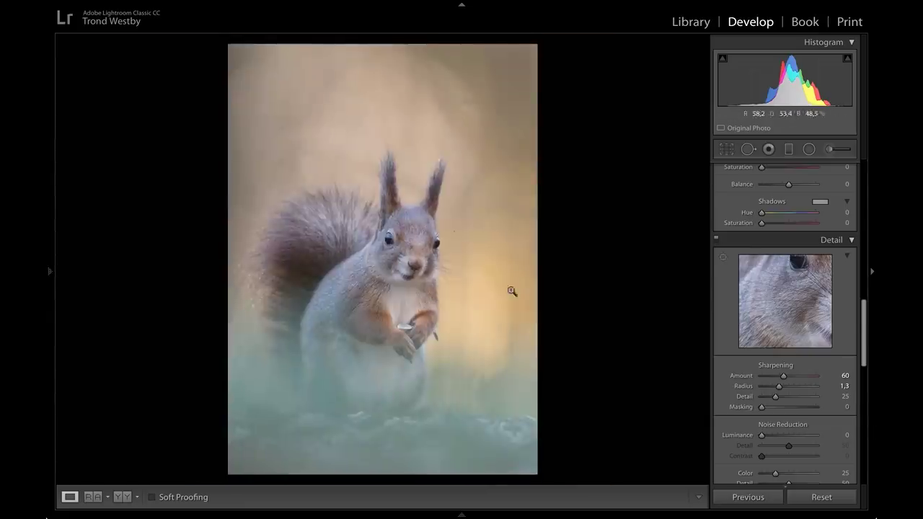
{"action": "scroll", "coordinate": [735, 350], "scroll_direction": "down", "scroll_amount": 5}
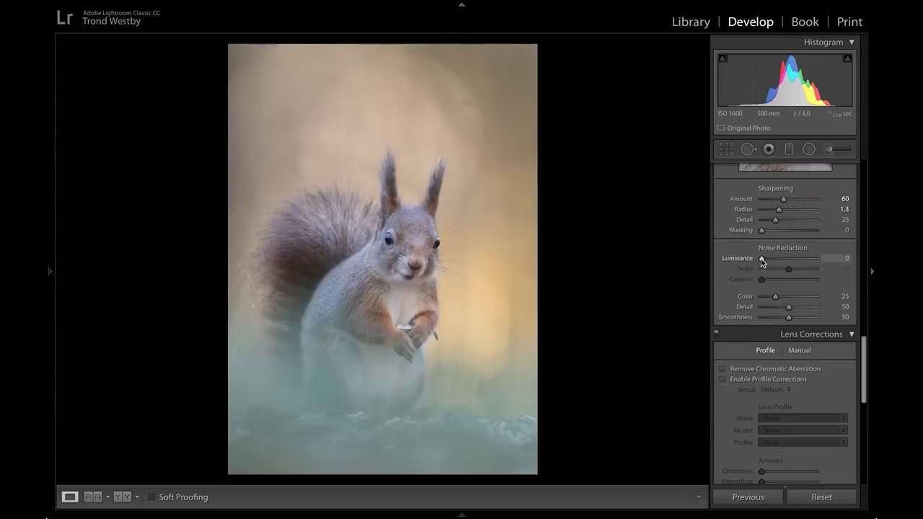
{"action": "left_click", "coordinate": [410, 236]}
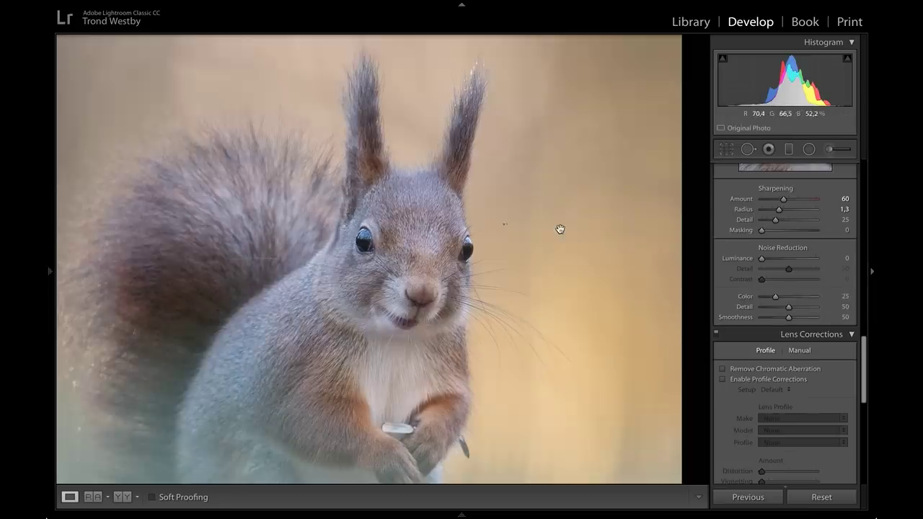
{"action": "scroll", "coordinate": [773, 287], "scroll_direction": "up", "scroll_amount": 1}
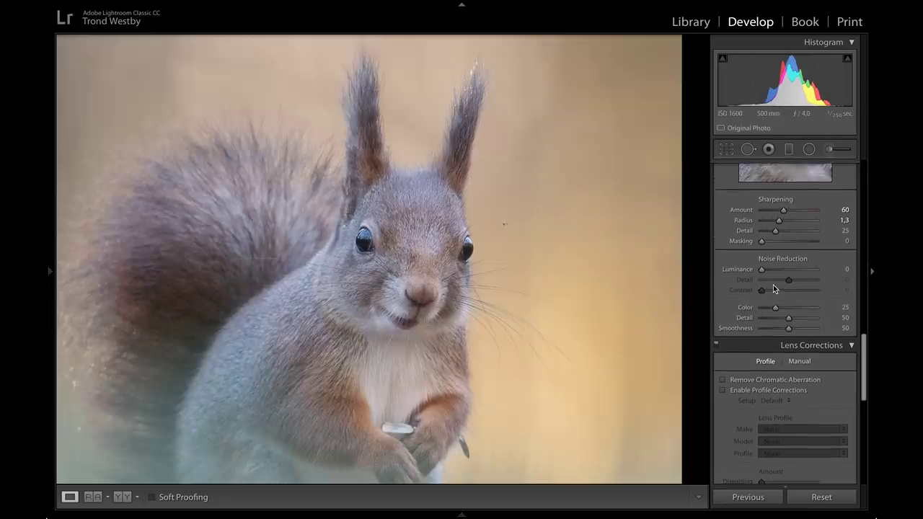
{"action": "scroll", "coordinate": [773, 288], "scroll_direction": "down", "scroll_amount": 1}
{"action": "scroll", "coordinate": [773, 289], "scroll_direction": "up", "scroll_amount": 6}
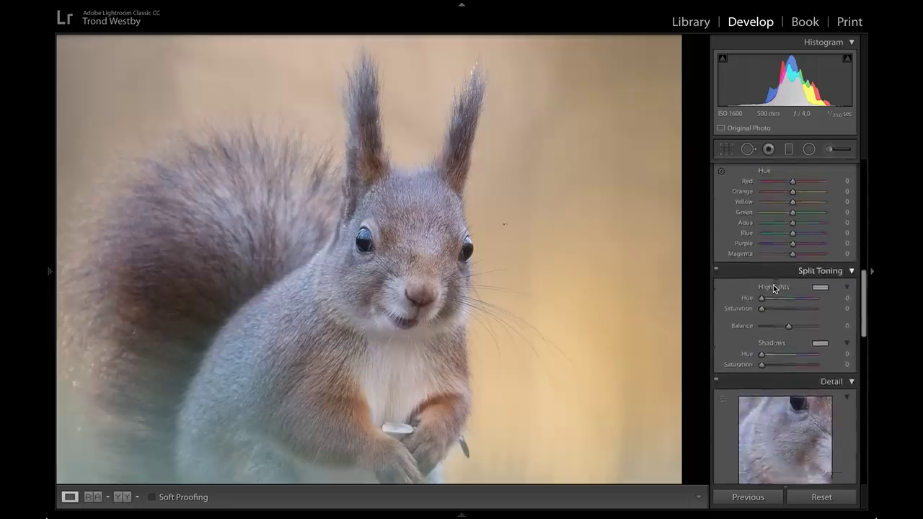
{"action": "scroll", "coordinate": [773, 288], "scroll_direction": "up", "scroll_amount": 10}
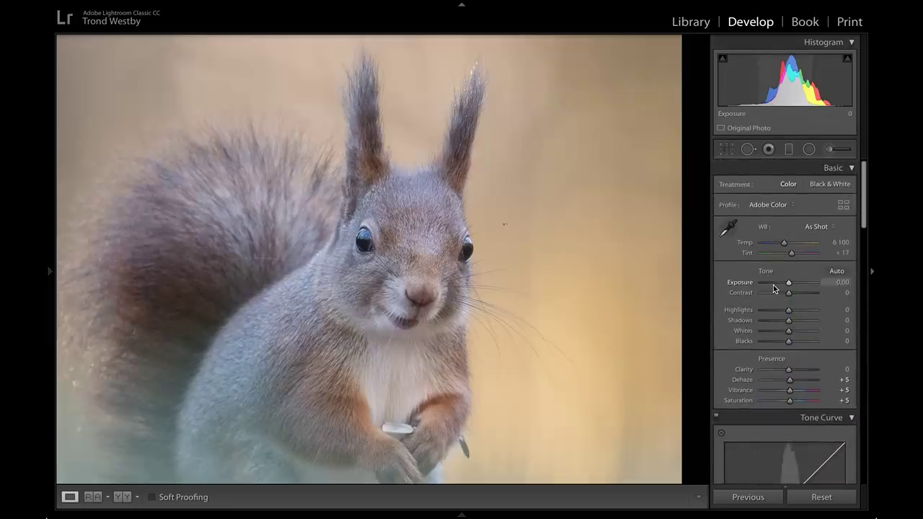
{"action": "left_click", "coordinate": [469, 276]}
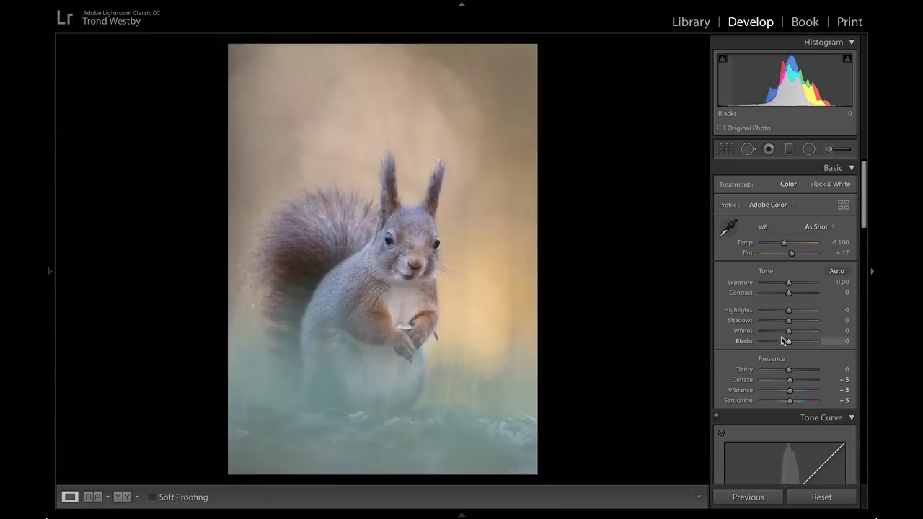
- Add slight contrast with the tone curve by setting Shadows to -5 and Lights to +5
{"action": "scroll", "coordinate": [782, 336], "scroll_direction": "down", "scroll_amount": 4}
{"action": "scroll", "coordinate": [781, 337], "scroll_direction": "down", "scroll_amount": 5}
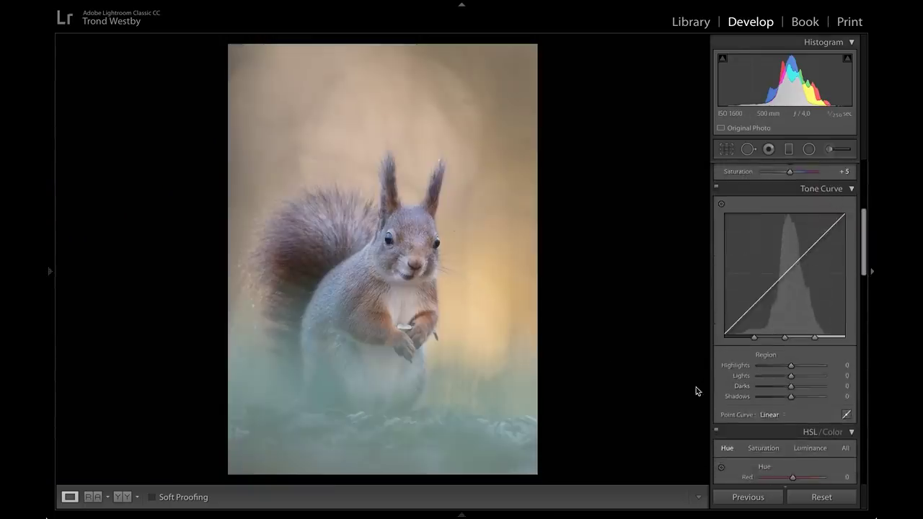
{"action": "key", "text": "Down"}
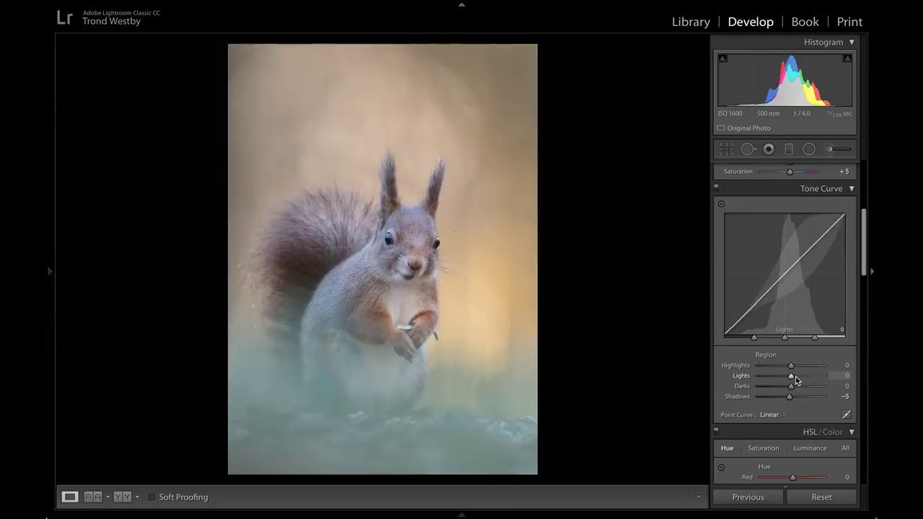
{"action": "key", "text": "Up"}
{"action": "key", "text": "Down"}
{"action": "key", "text": "Up"}
{"action": "key", "text": "Down"}
{"action": "key", "text": "Up"}
{"action": "key", "text": "Down"}
{"action": "key", "text": "Up"}
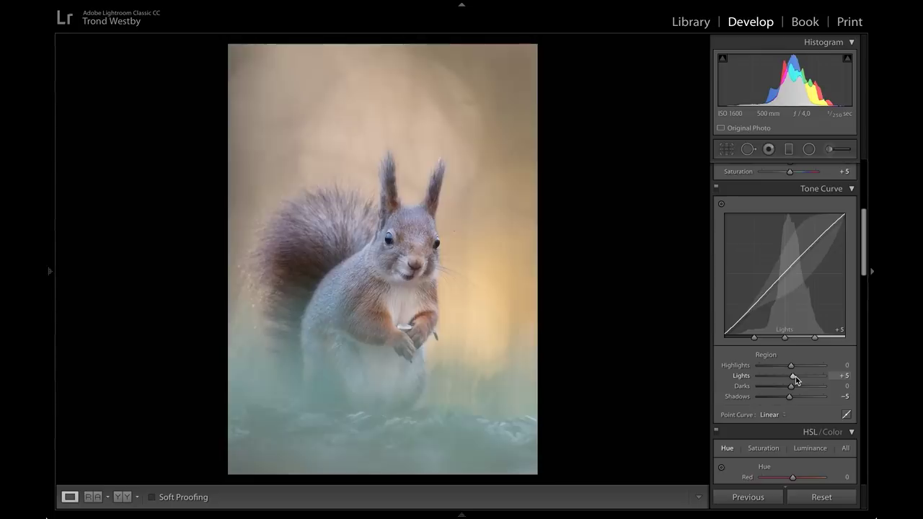
- Set the basic tone adjustments Blacks to -5 and Highlights to -10
{"action": "scroll", "coordinate": [774, 303], "scroll_direction": "up", "scroll_amount": 5}
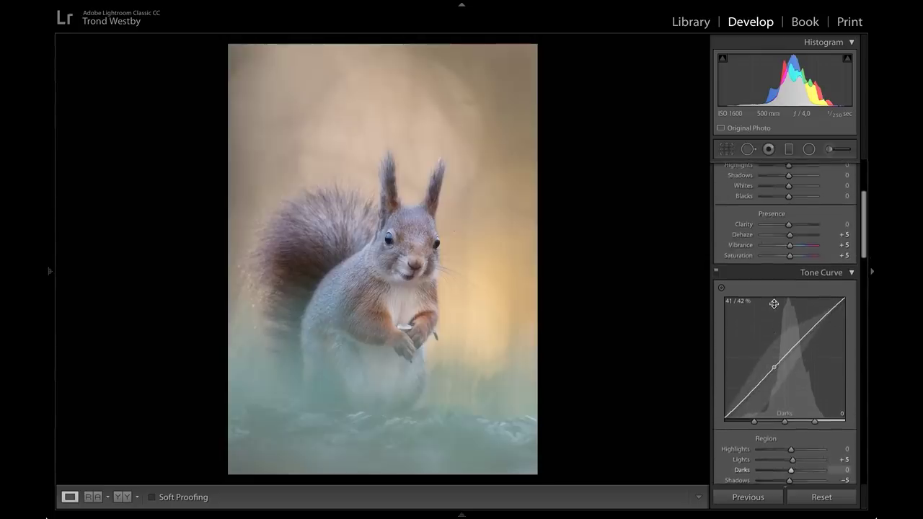
{"action": "scroll", "coordinate": [774, 303], "scroll_direction": "up", "scroll_amount": 3}
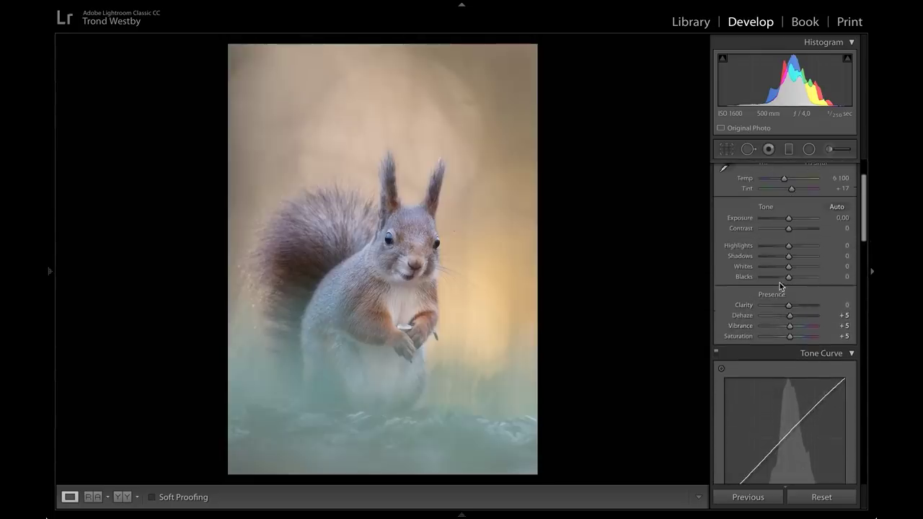
{"action": "scroll", "coordinate": [784, 284], "scroll_direction": "down", "scroll_amount": 1}
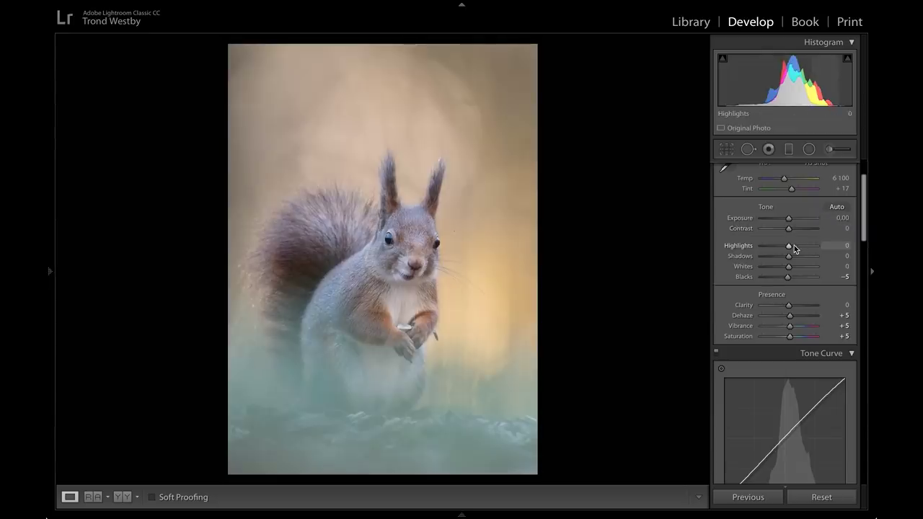
{"action": "key", "text": "Down"}
{"action": "key", "text": "Down"}
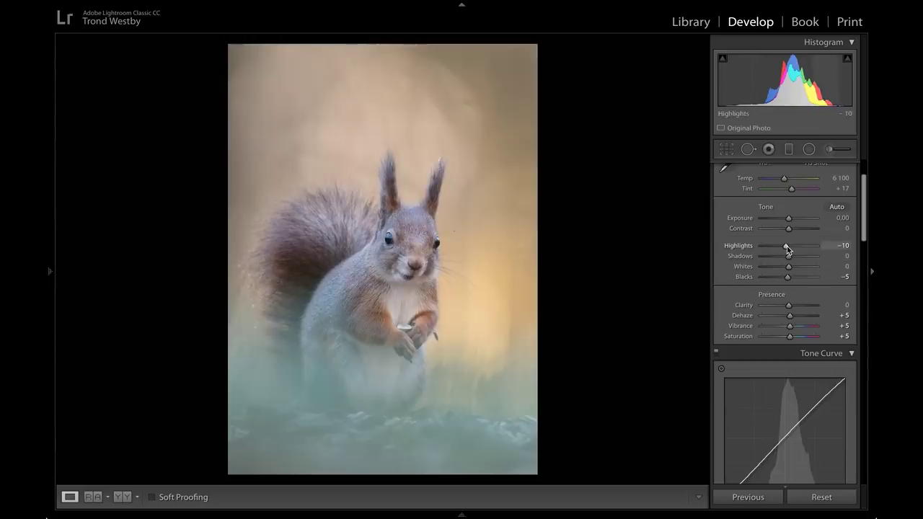
- Try a different white balance temperature and return it to 6100
{"action": "scroll", "coordinate": [775, 233], "scroll_direction": "up", "scroll_amount": 2}
{"action": "scroll", "coordinate": [772, 233], "scroll_direction": "up", "scroll_amount": 1}
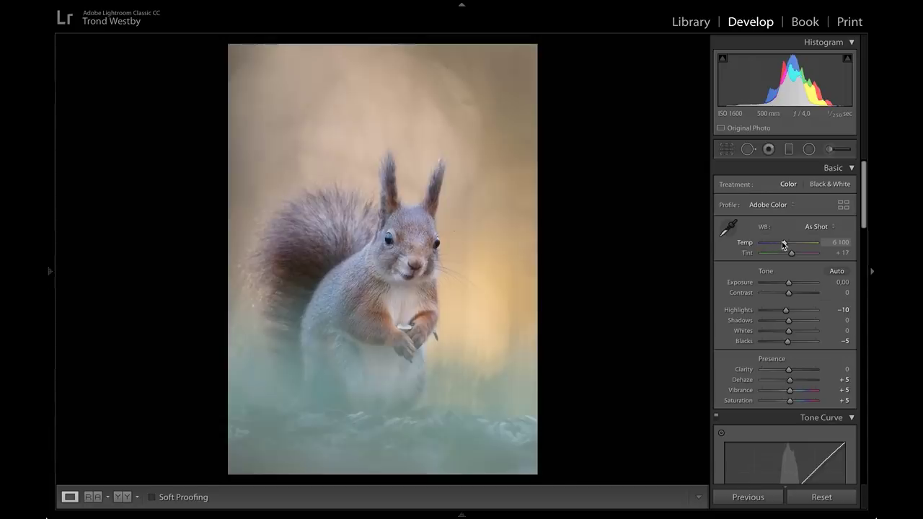
{"action": "left_click_drag", "start_coordinate": [784, 242], "coordinate": [784, 245]}
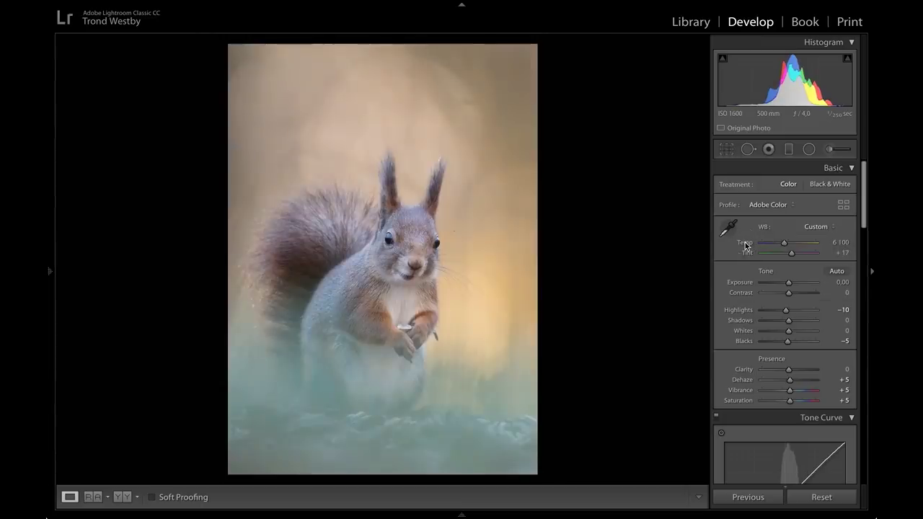
- Darken the photo's edges with a Highlight Priority post-crop vignette Amount of -5
{"action": "scroll", "coordinate": [753, 346], "scroll_direction": "down", "scroll_amount": 10}
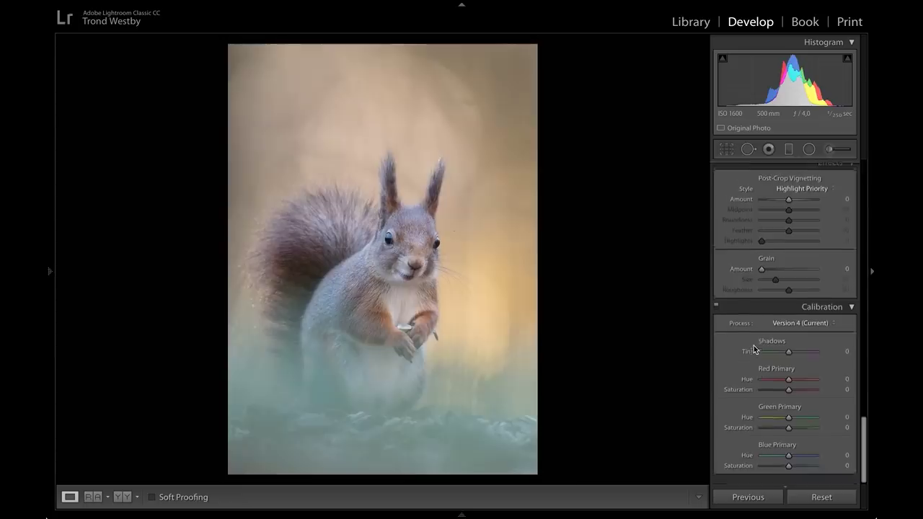
{"action": "left_click_drag", "start_coordinate": [790, 205], "coordinate": [789, 205]}
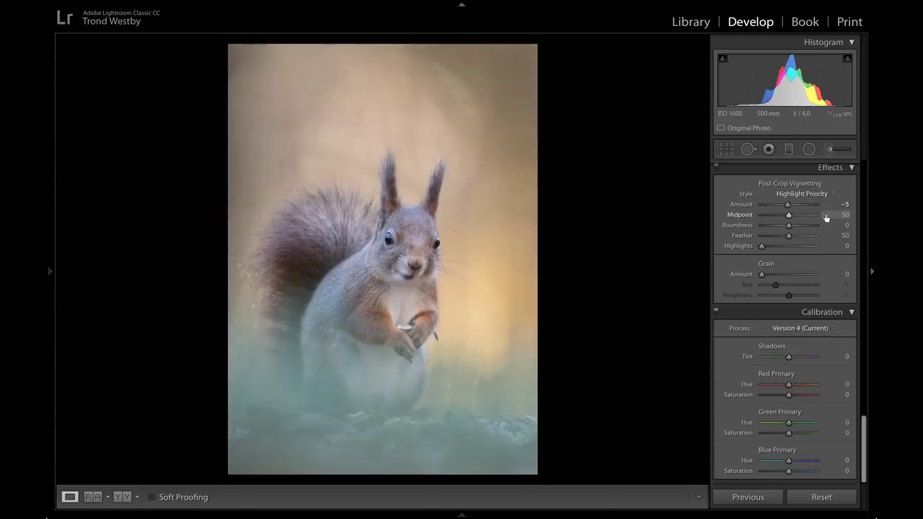
{"action": "scroll", "coordinate": [757, 291], "scroll_direction": "up", "scroll_amount": 10}
{"action": "scroll", "coordinate": [758, 291], "scroll_direction": "up", "scroll_amount": 15}
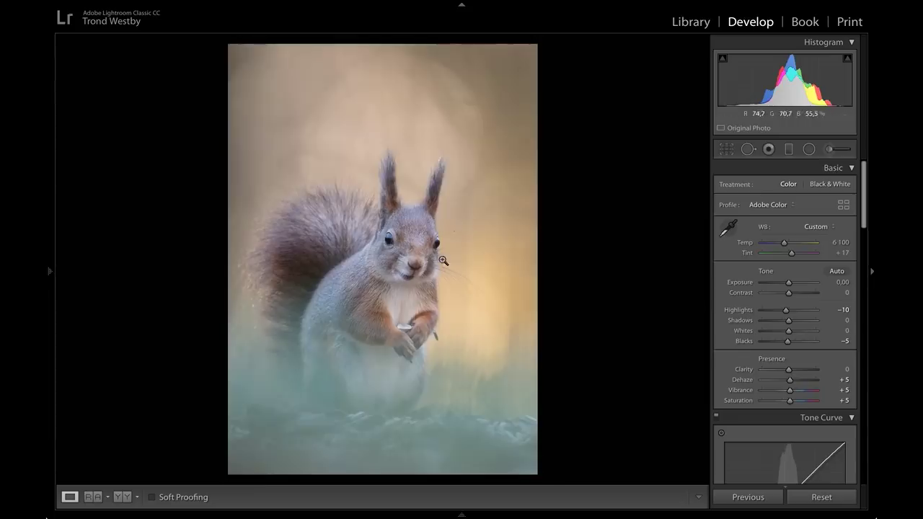
{"action": "scroll", "coordinate": [786, 409], "scroll_direction": "down", "scroll_amount": 5}
{"action": "scroll", "coordinate": [786, 413], "scroll_direction": "down", "scroll_amount": 1}
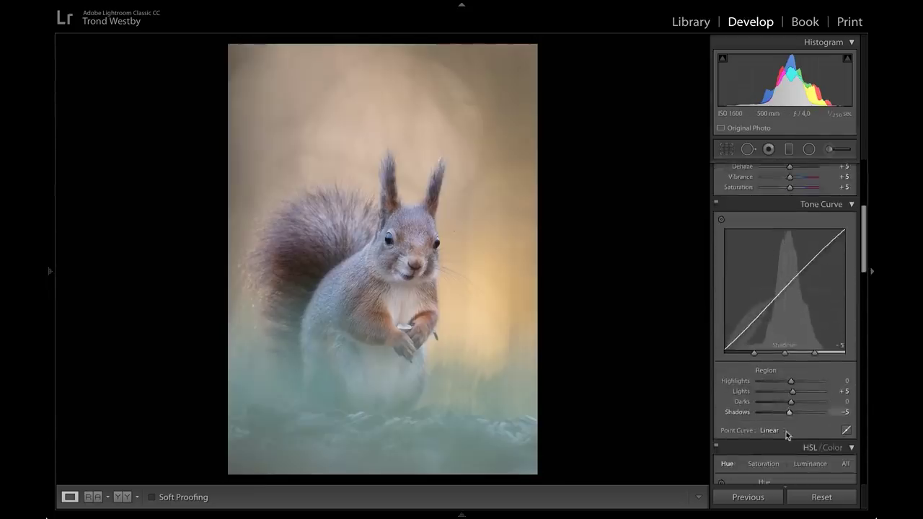
{"action": "scroll", "coordinate": [786, 413], "scroll_direction": "down", "scroll_amount": 5}
{"action": "scroll", "coordinate": [785, 416], "scroll_direction": "down", "scroll_amount": 4}
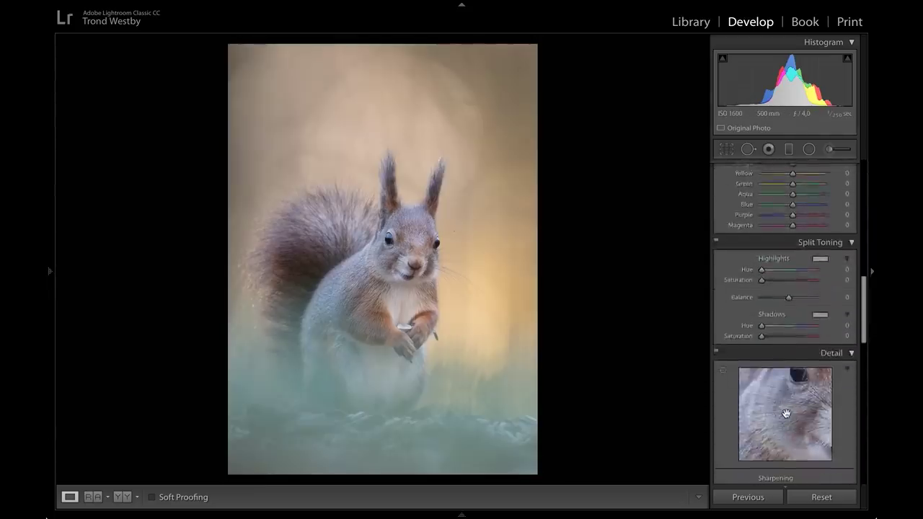
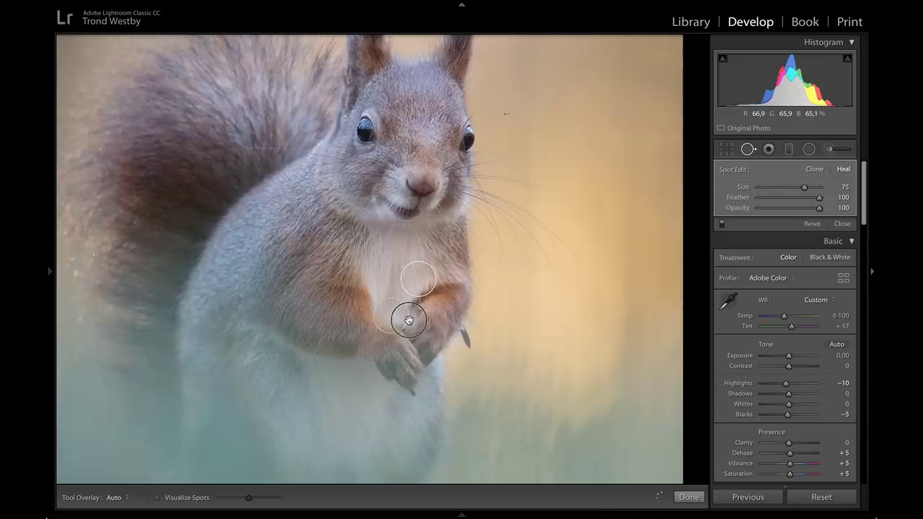
- Heal the distracting bit between the squirrel's paws with size 75 spots, setting Feather to 86 and sampling from the chest fur
{"action": "left_click_drag", "start_coordinate": [409, 318], "coordinate": [406, 314]}
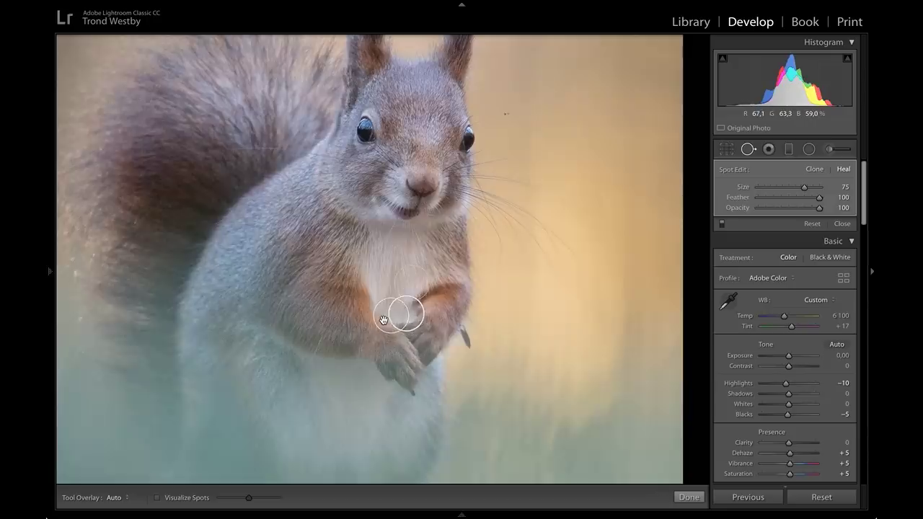
{"action": "left_click", "coordinate": [391, 315]}
{"action": "left_click_drag", "start_coordinate": [819, 197], "coordinate": [816, 200]}
{"action": "left_click_drag", "start_coordinate": [813, 207], "coordinate": [811, 203]}
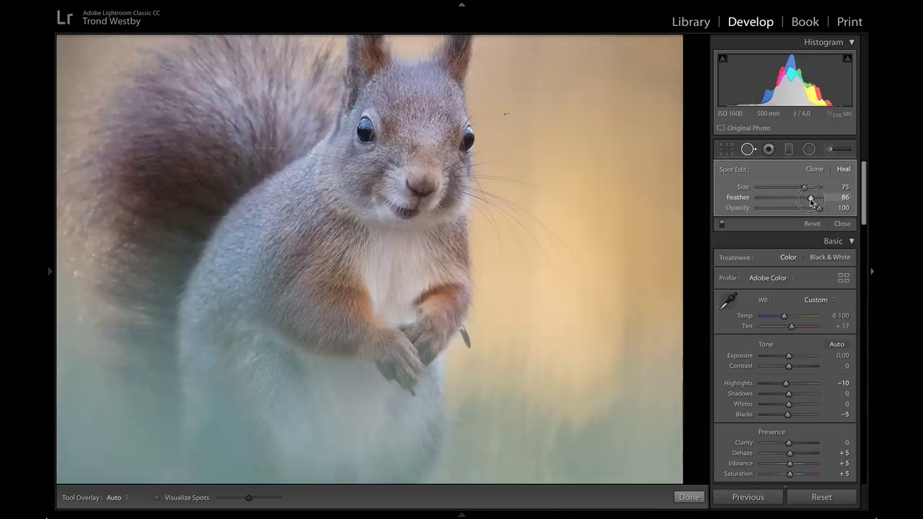
{"action": "left_click", "coordinate": [406, 314]}
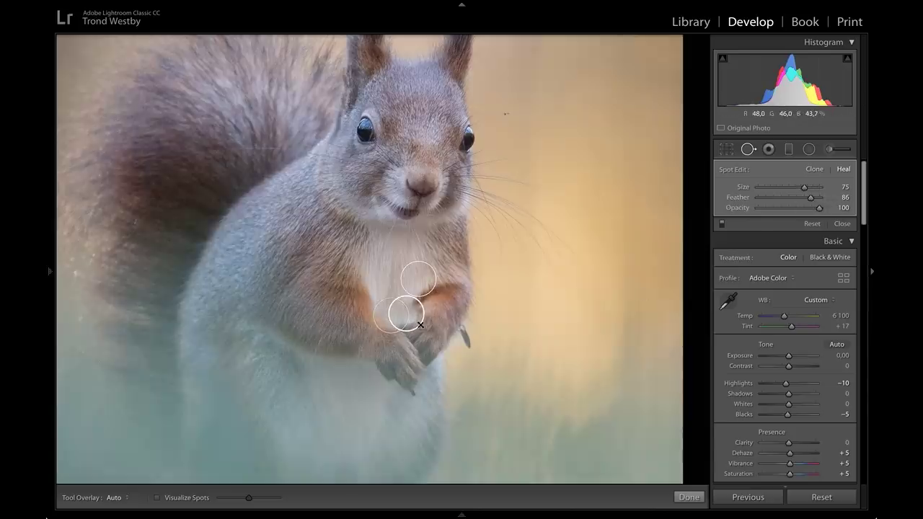
{"action": "mouse_move", "coordinate": [420, 286]}
{"action": "left_mouse_down"}
{"action": "mouse_move", "coordinate": [418, 277]}
{"action": "mouse_move", "coordinate": [424, 285]}
{"action": "left_mouse_up"}
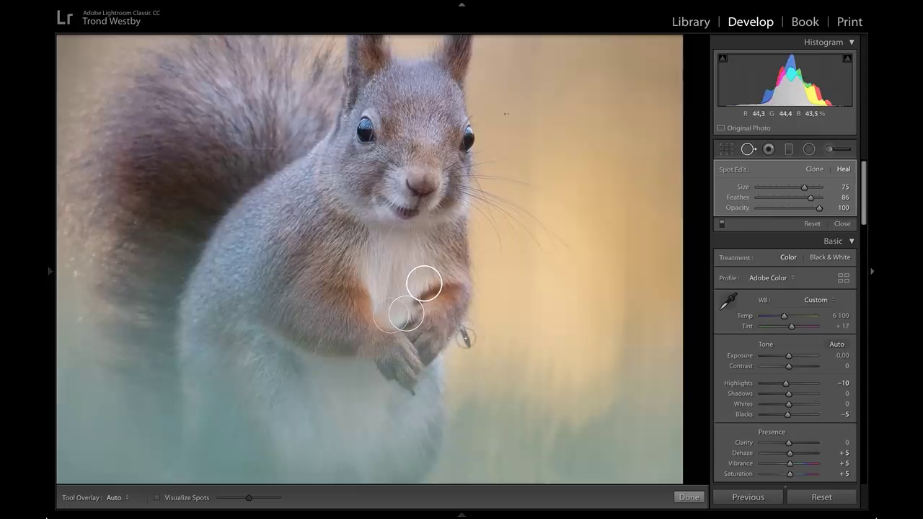
- Heal the dark object beside the squirrel's paw with a size 76 spot, Feather 63, sampled from the nearby background, and finish spot removal
{"action": "left_click", "coordinate": [469, 333]}
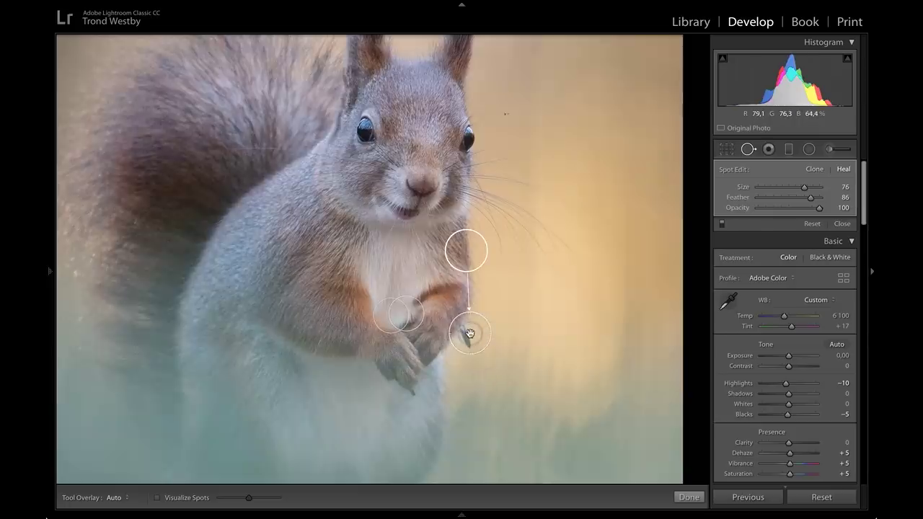
{"action": "key", "text": "ctrl+z"}
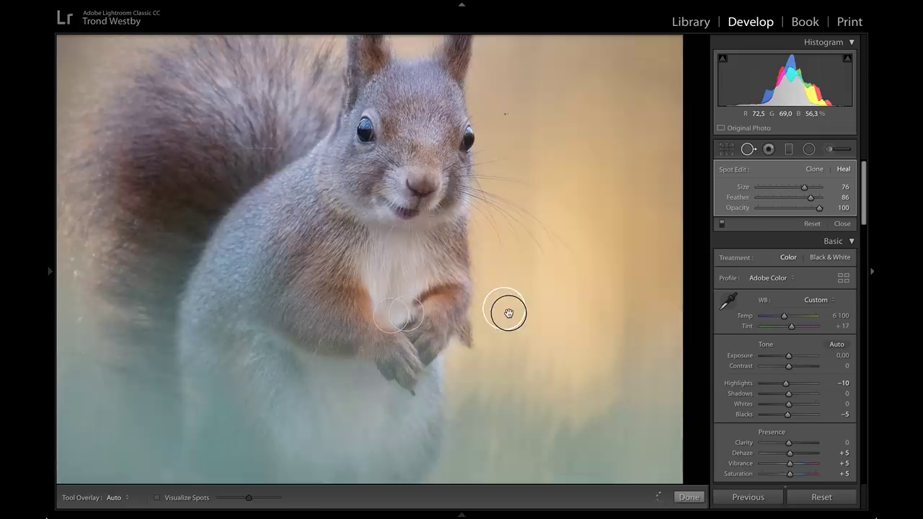
{"action": "key", "text": "slash"}
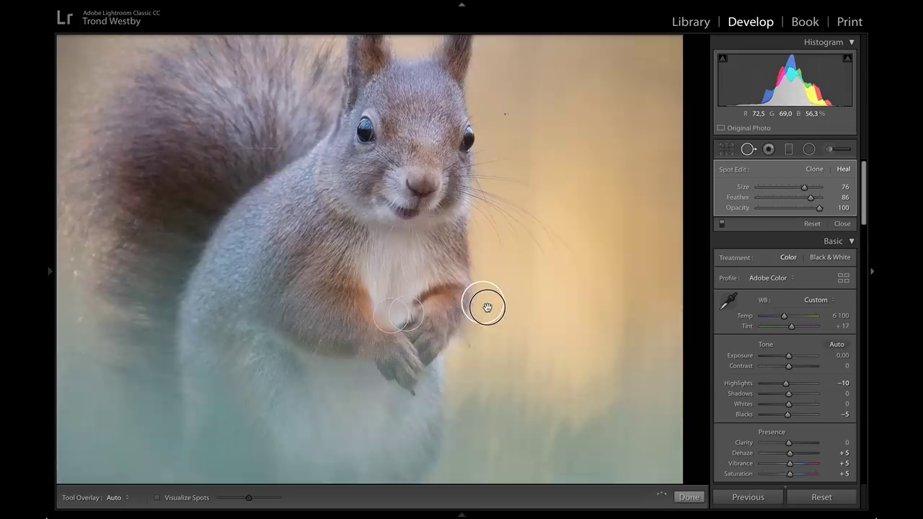
{"action": "left_click_drag", "start_coordinate": [811, 199], "coordinate": [797, 201]}
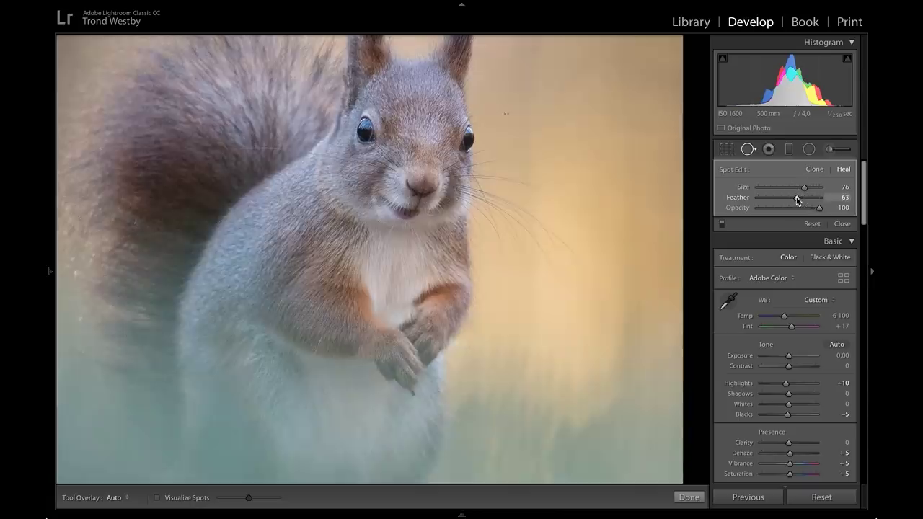
{"action": "left_click", "coordinate": [841, 224]}
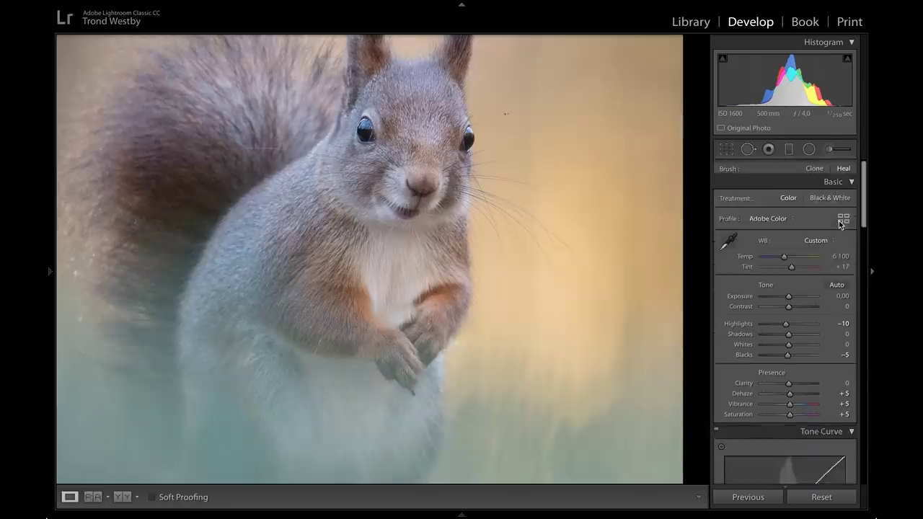
{"action": "left_click", "coordinate": [301, 356]}
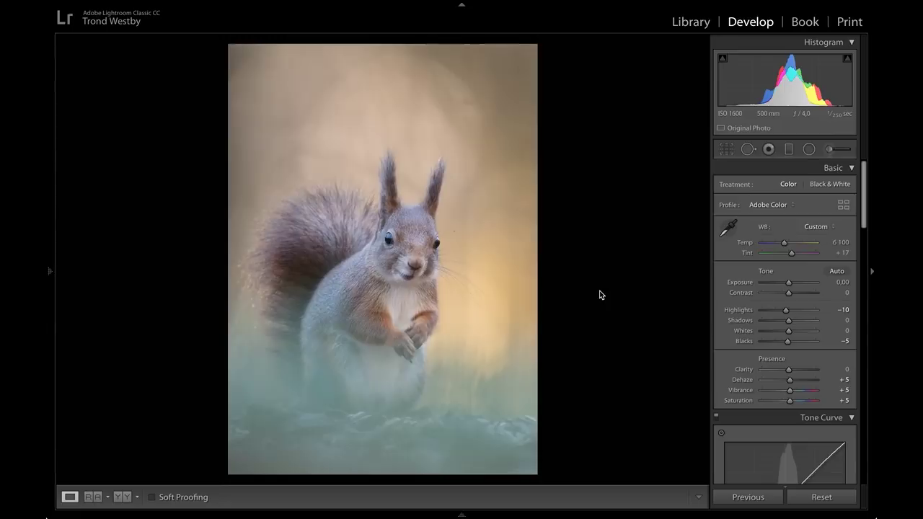
- Set the camera calibration to Shadows Tint +5, Red Primary Hue +5 and Saturation +5, and Green Primary Hue -5
{"action": "scroll", "coordinate": [779, 371], "scroll_direction": "down", "scroll_amount": 10}
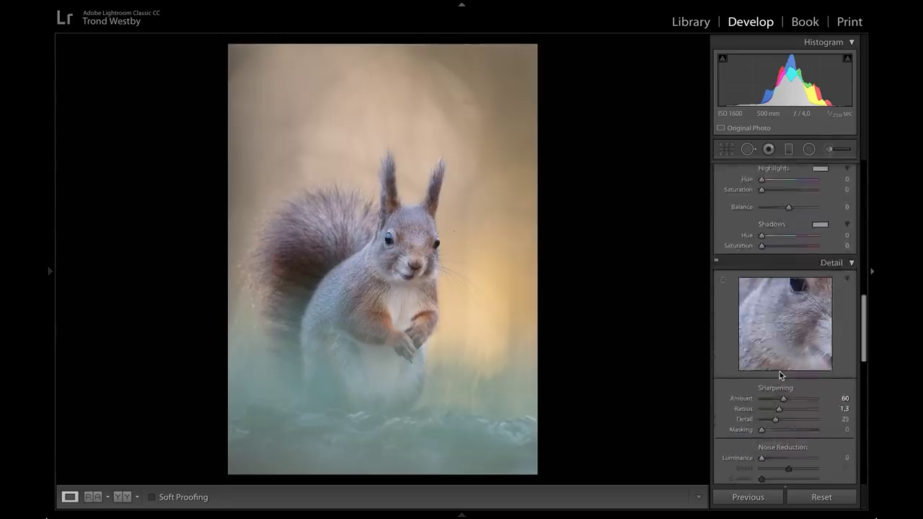
{"action": "scroll", "coordinate": [779, 371], "scroll_direction": "down", "scroll_amount": 5}
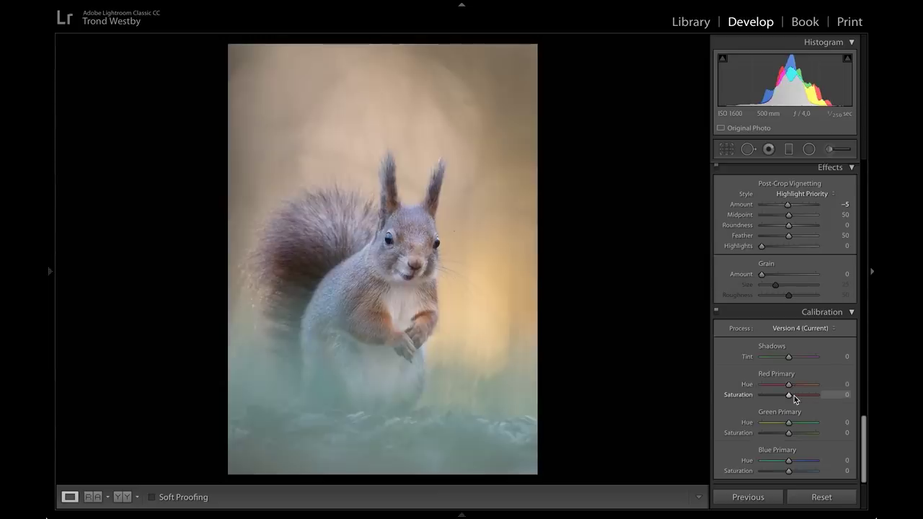
{"action": "key", "text": "Up"}
{"action": "key", "text": "Up"}
- Compare the photo with and without the Calibration adjustments
{"action": "left_click", "coordinate": [716, 312]}
{"action": "left_click", "coordinate": [716, 312]}
{"action": "left_click", "coordinate": [716, 313]}
{"action": "left_click", "coordinate": [716, 312]}
{"action": "left_click", "coordinate": [716, 312]}
{"action": "left_click", "coordinate": [716, 313]}
{"action": "left_click", "coordinate": [716, 312]}
{"action": "left_click", "coordinate": [716, 312]}
{"action": "left_click", "coordinate": [716, 313]}
{"action": "left_click", "coordinate": [716, 312]}
{"action": "left_click", "coordinate": [716, 312]}
{"action": "left_click", "coordinate": [716, 312]}
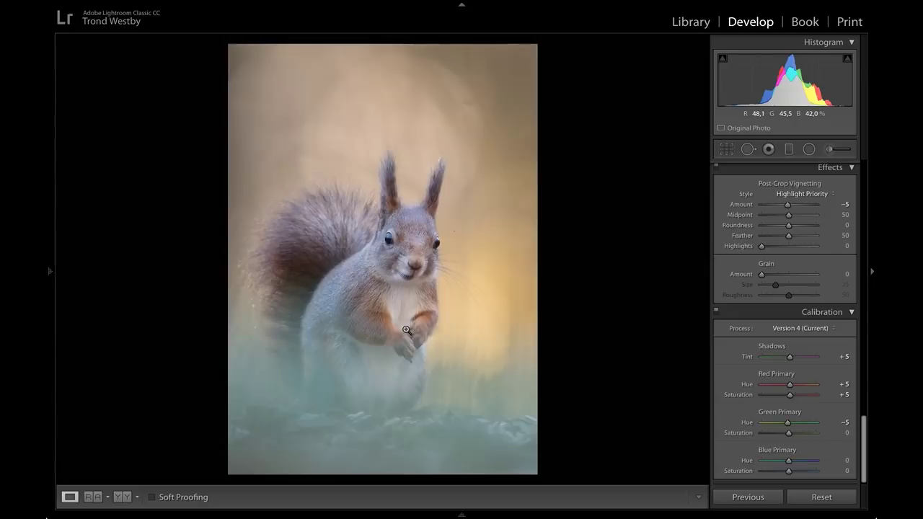
- Set Clarity to +5 and the basic Shadows to -20
{"action": "scroll", "coordinate": [782, 346], "scroll_direction": "up", "scroll_amount": 15}
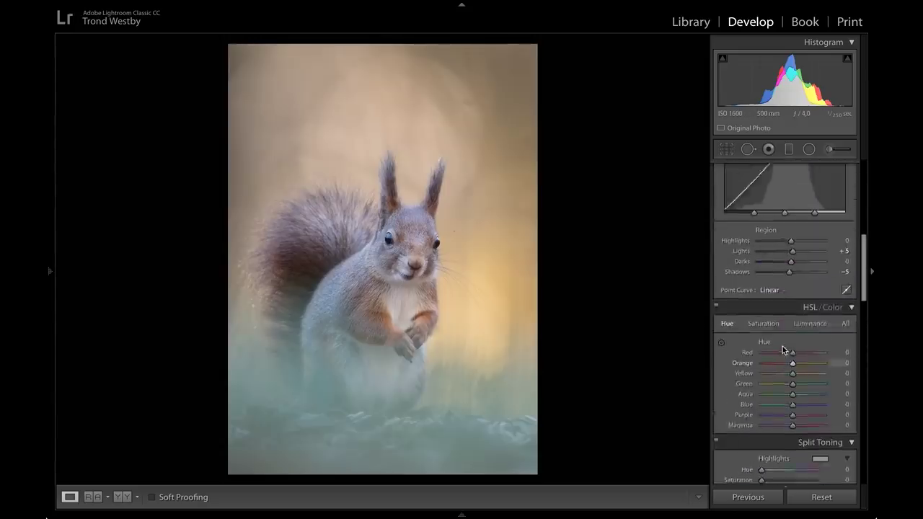
{"action": "scroll", "coordinate": [782, 346], "scroll_direction": "up", "scroll_amount": 5}
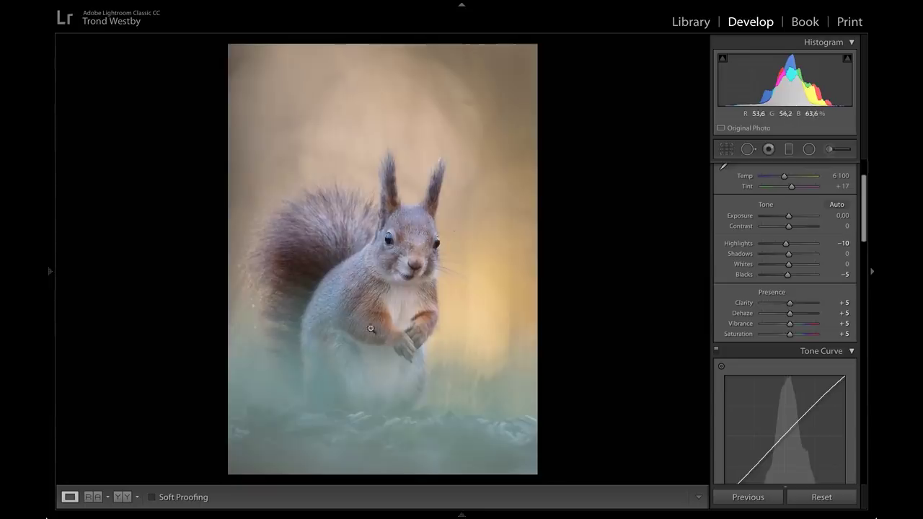
{"action": "scroll", "coordinate": [800, 303], "scroll_direction": "up", "scroll_amount": 1}
{"action": "scroll", "coordinate": [800, 301], "scroll_direction": "up", "scroll_amount": 2}
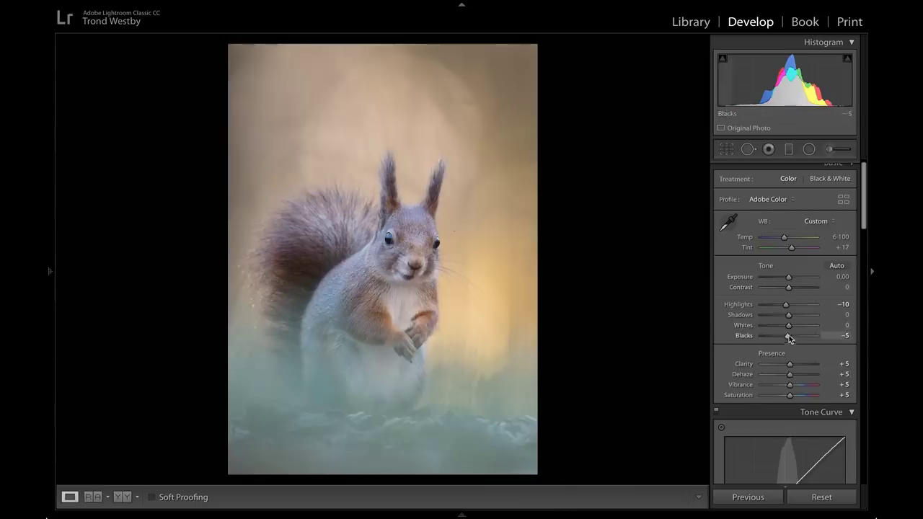
{"action": "scroll", "coordinate": [789, 335], "scroll_direction": "down", "scroll_amount": 5}
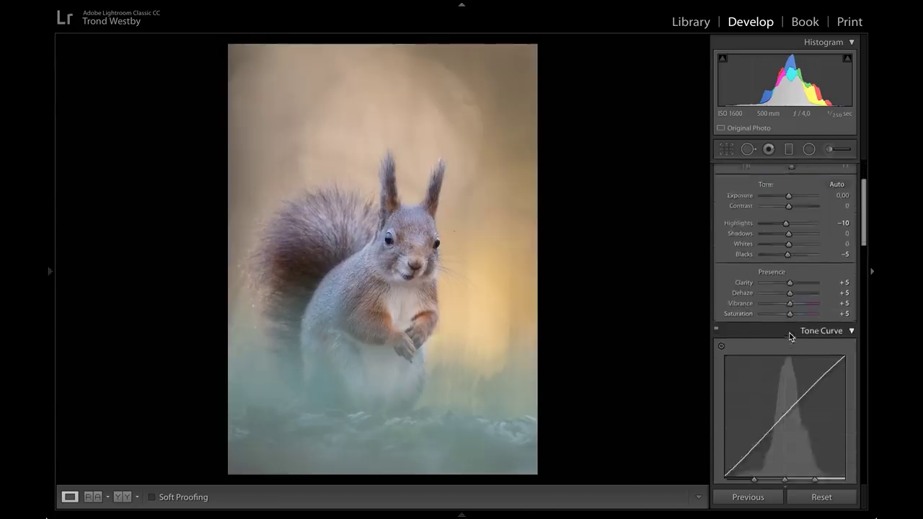
{"action": "scroll", "coordinate": [789, 333], "scroll_direction": "up", "scroll_amount": 5}
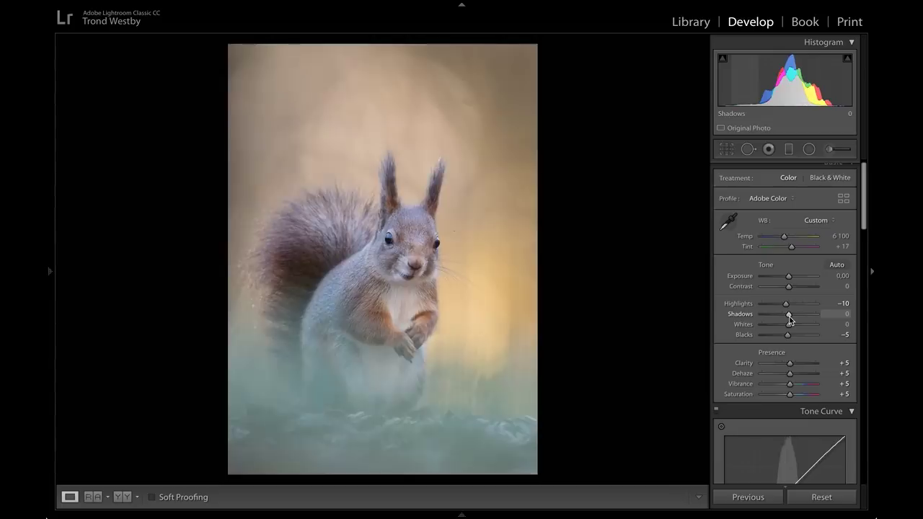
{"action": "key", "text": "Down"}
{"action": "key", "text": "Down"}
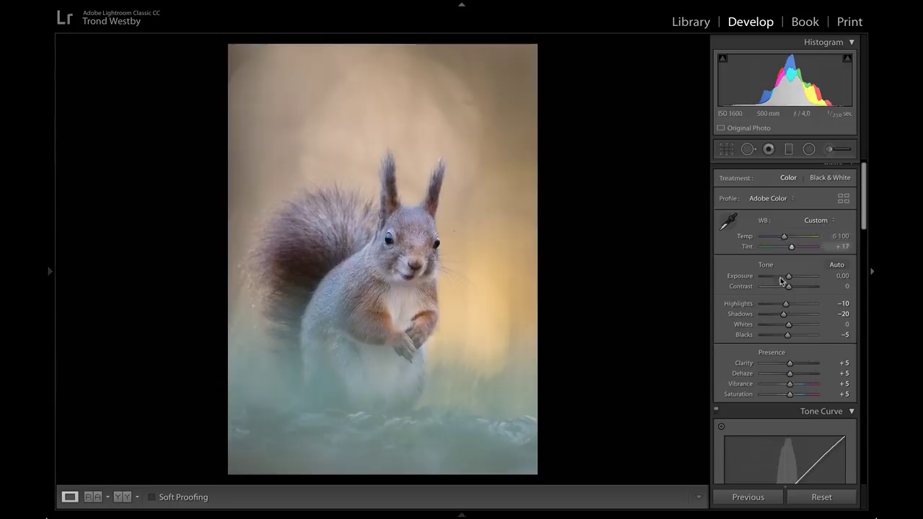
- Set the HSL hues of Red, Orange and Yellow to -5 and compare the photo with and without them
{"action": "scroll", "coordinate": [782, 303], "scroll_direction": "down", "scroll_amount": 8}
{"action": "scroll", "coordinate": [783, 303], "scroll_direction": "down", "scroll_amount": 3}
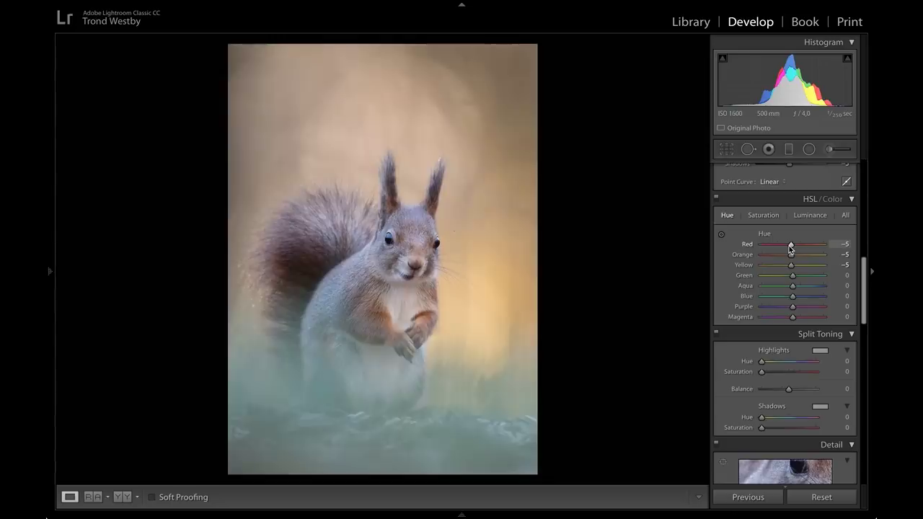
{"action": "left_click", "coordinate": [717, 197]}
{"action": "left_click", "coordinate": [717, 198]}
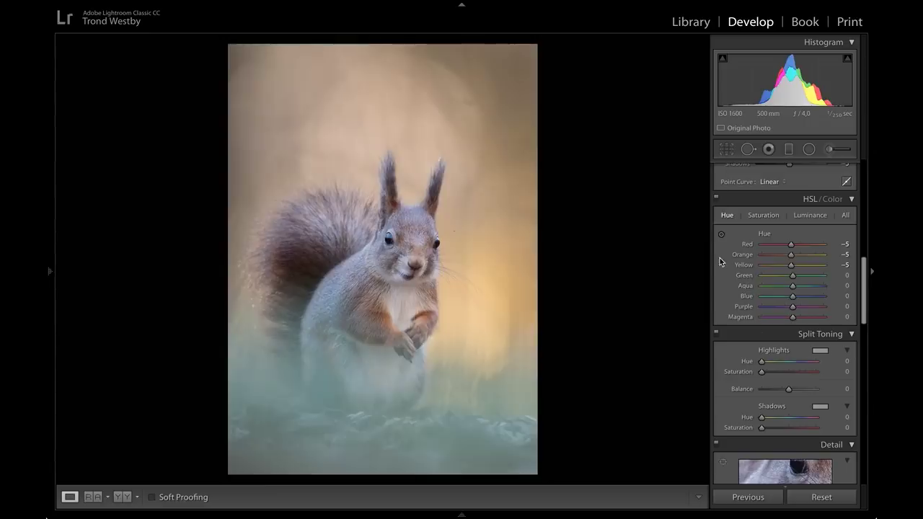
{"action": "key", "text": "ctrl+1"}
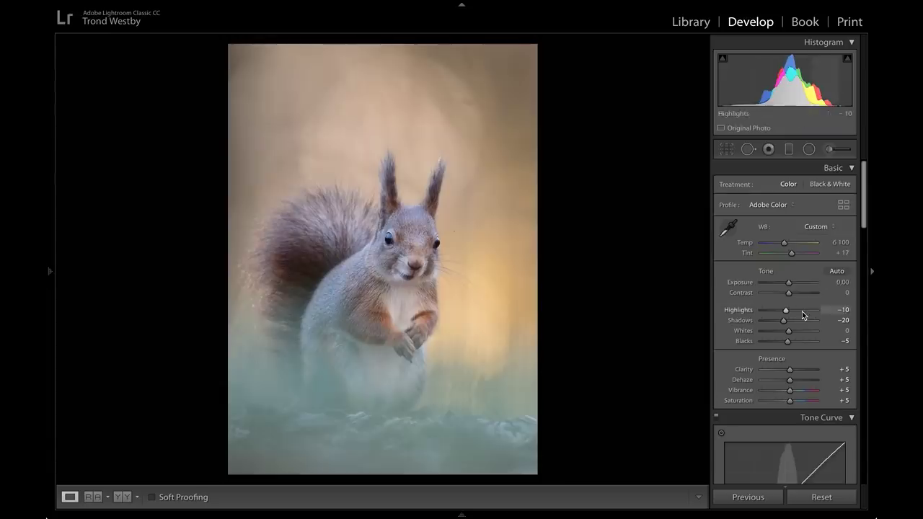
{"action": "scroll", "coordinate": [802, 315], "scroll_direction": "down", "scroll_amount": 3}
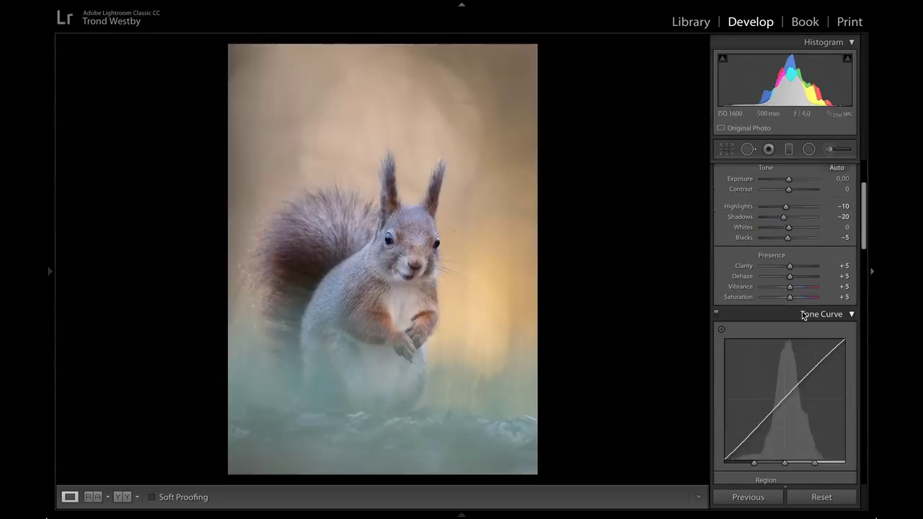
{"action": "scroll", "coordinate": [803, 314], "scroll_direction": "down", "scroll_amount": 15}
{"action": "scroll", "coordinate": [802, 311], "scroll_direction": "down", "scroll_amount": 8}
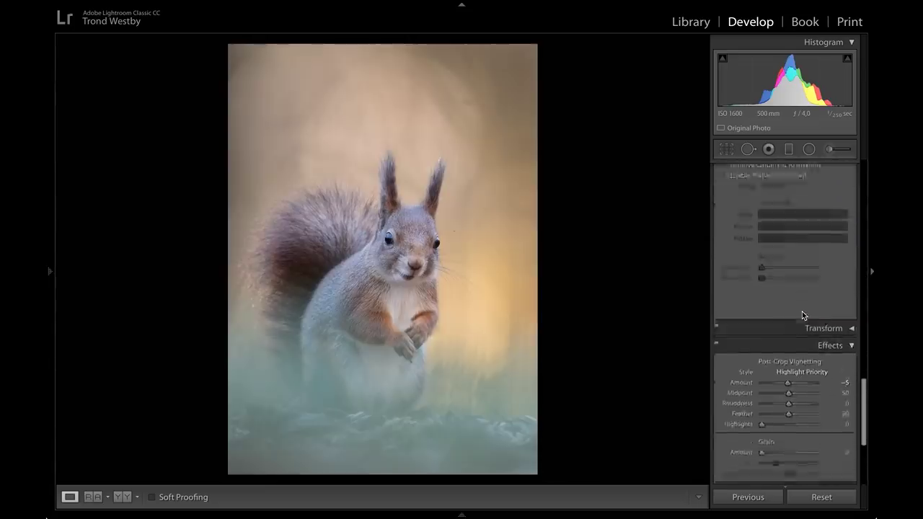
{"action": "scroll", "coordinate": [802, 315], "scroll_direction": "down", "scroll_amount": 5}
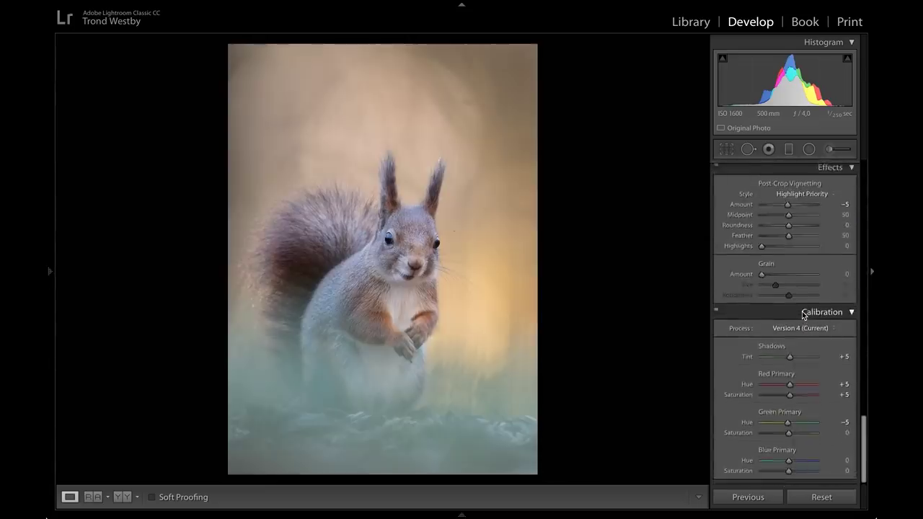
{"action": "scroll", "coordinate": [789, 264], "scroll_direction": "up", "scroll_amount": 1}
- Start the Adjustment Brush and reset its Exposure and Highlights to zero
{"action": "left_click", "coordinate": [827, 150]}
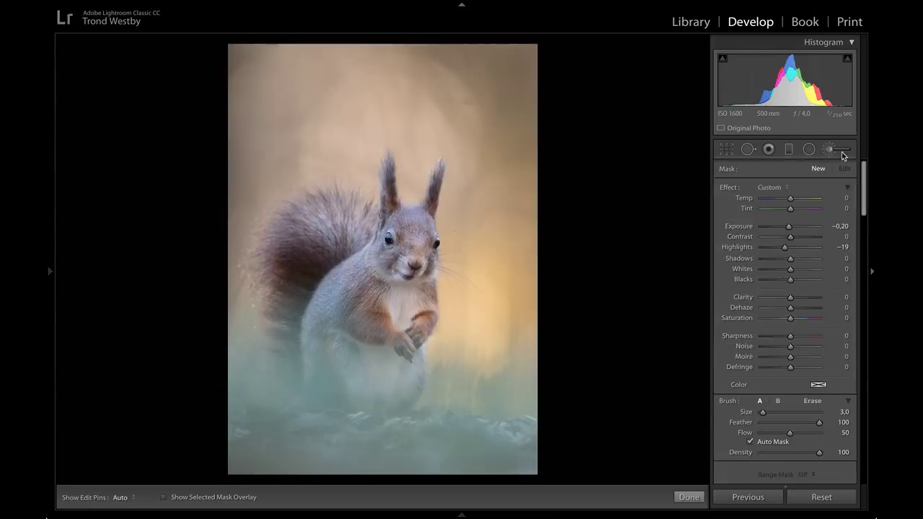
{"action": "left_click", "coordinate": [835, 154]}
{"action": "left_click", "coordinate": [840, 156]}
{"action": "double_click", "coordinate": [738, 227]}
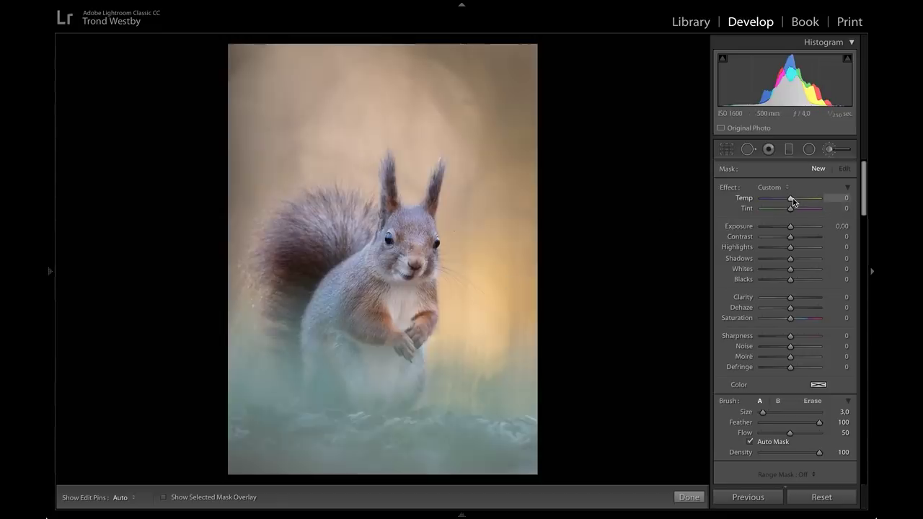
- Set the adjustment brush to Temp 10, Exposure -0.10, Highlights -5 and size 11, and hide its edit pins
{"action": "left_click_drag", "start_coordinate": [792, 202], "coordinate": [794, 202]}
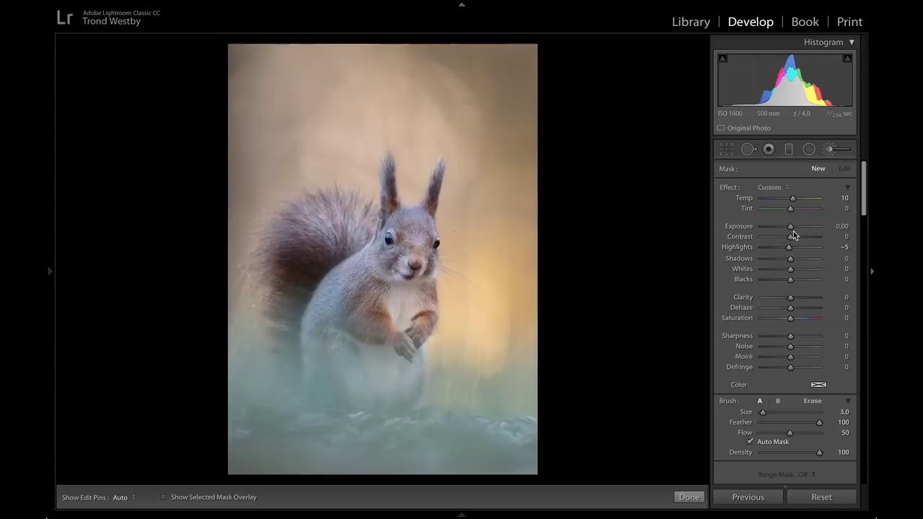
{"action": "left_click_drag", "start_coordinate": [793, 231], "coordinate": [792, 232]}
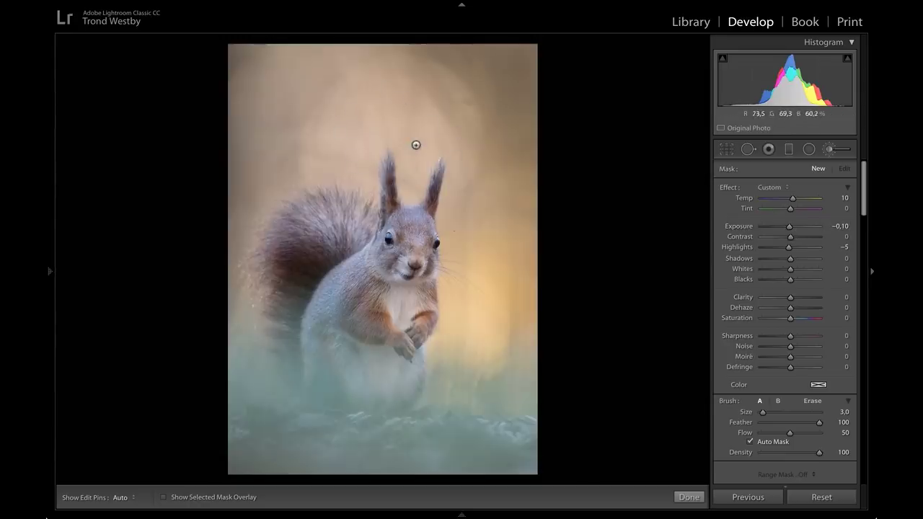
{"action": "scroll", "coordinate": [363, 119], "scroll_direction": "up", "scroll_amount": 3}
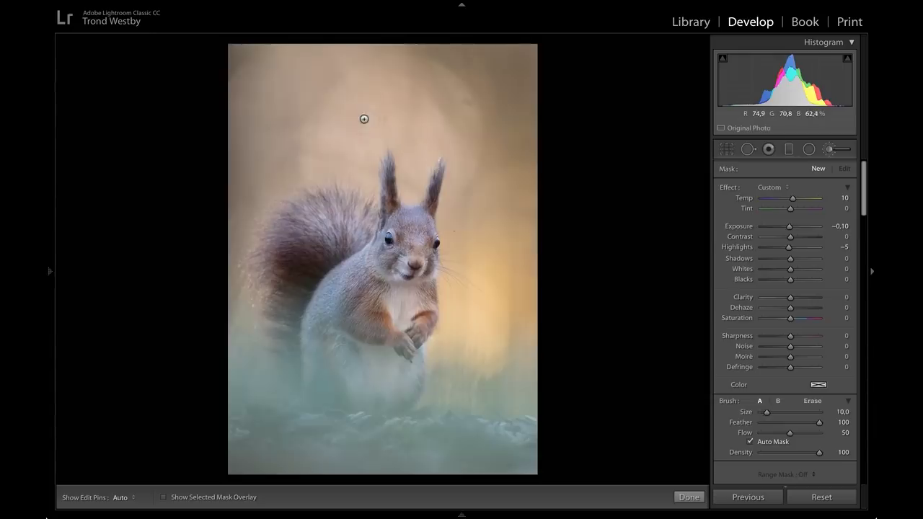
{"action": "key", "text": "h"}
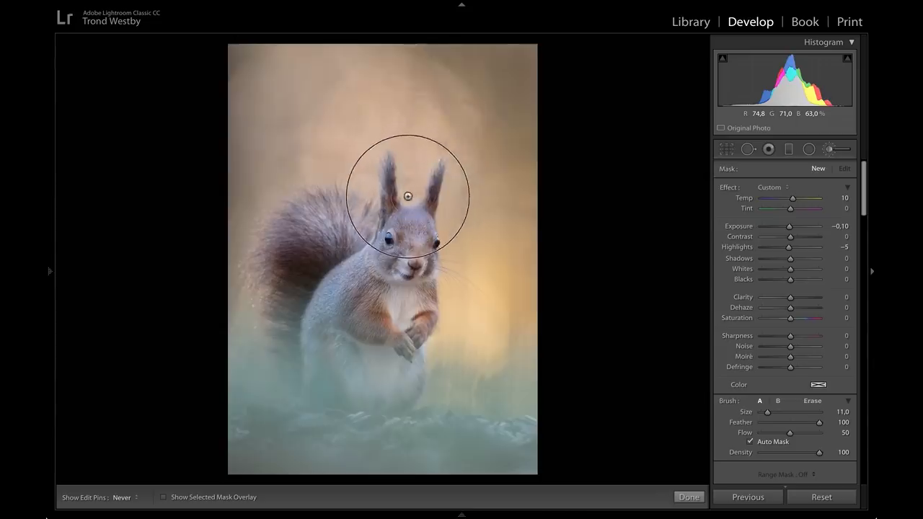
- Paint the warm adjustment brush over the background above the squirrel's tail and reset its Exposure to zero
{"action": "left_click", "coordinate": [356, 122]}
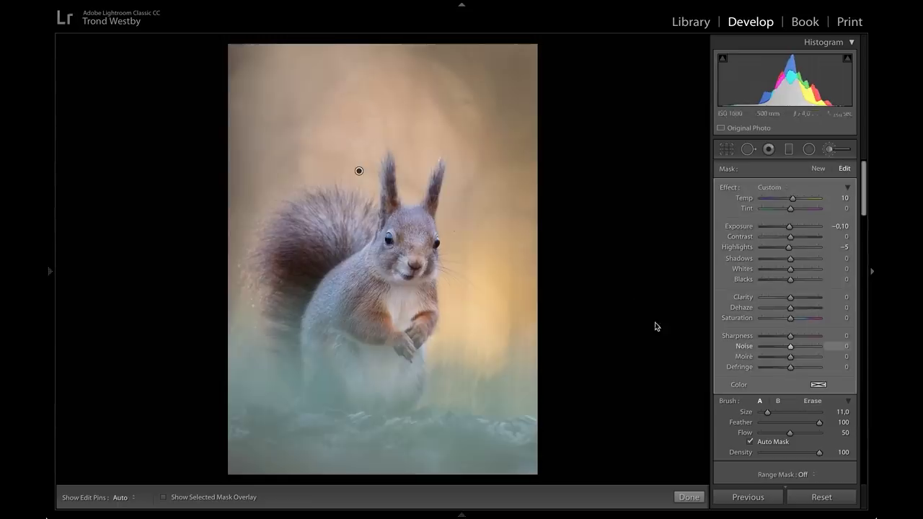
{"action": "key", "text": "h"}
{"action": "key", "text": "h"}
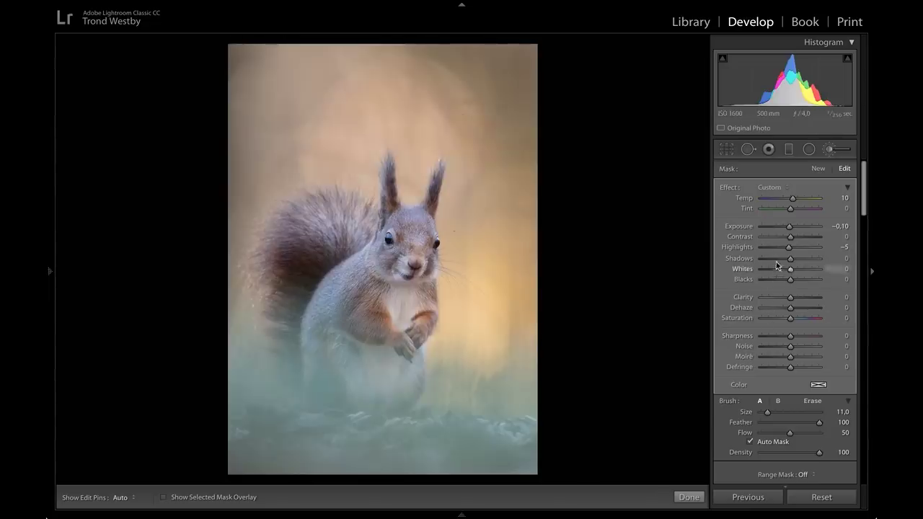
{"action": "double_click", "coordinate": [746, 230]}
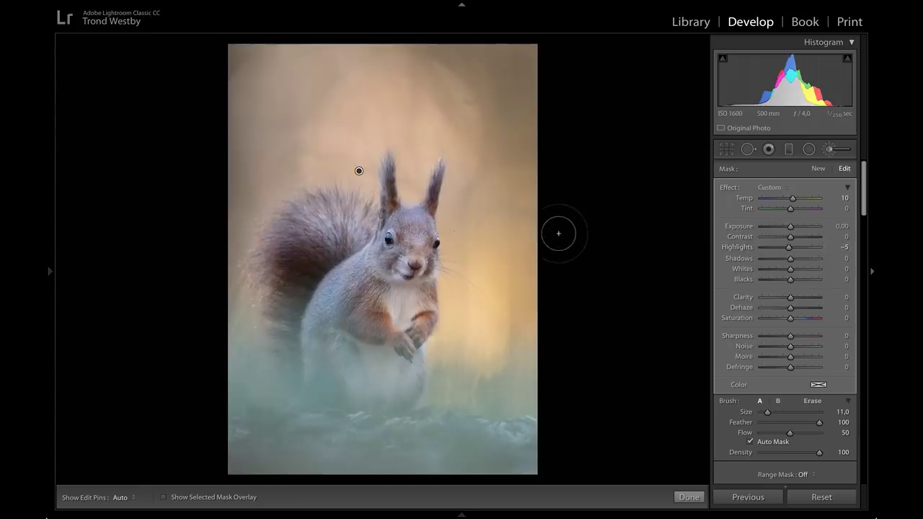
- Enlarge the brush to size 17, extend the warm adjustment over the upper background, and close the brush
{"action": "scroll", "coordinate": [365, 113], "scroll_direction": "up", "scroll_amount": 3}
{"action": "key", "text": "h"}
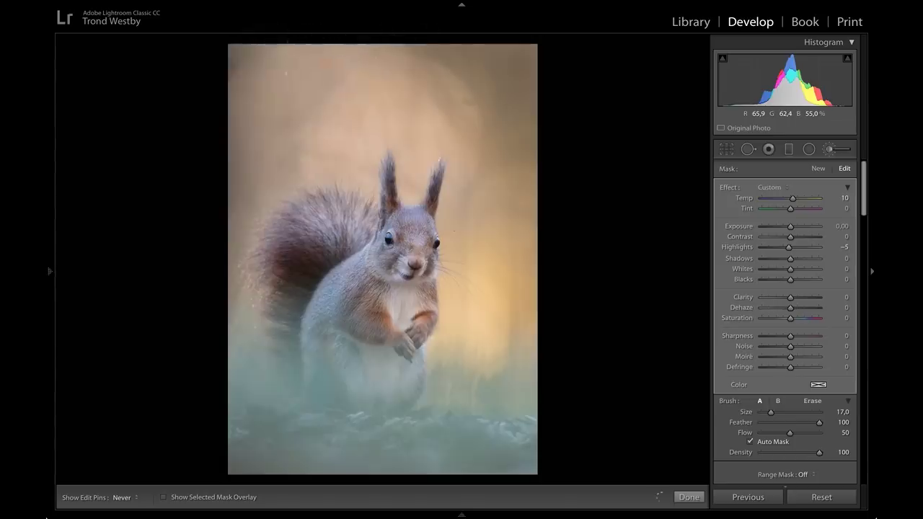
{"action": "key", "text": "h"}
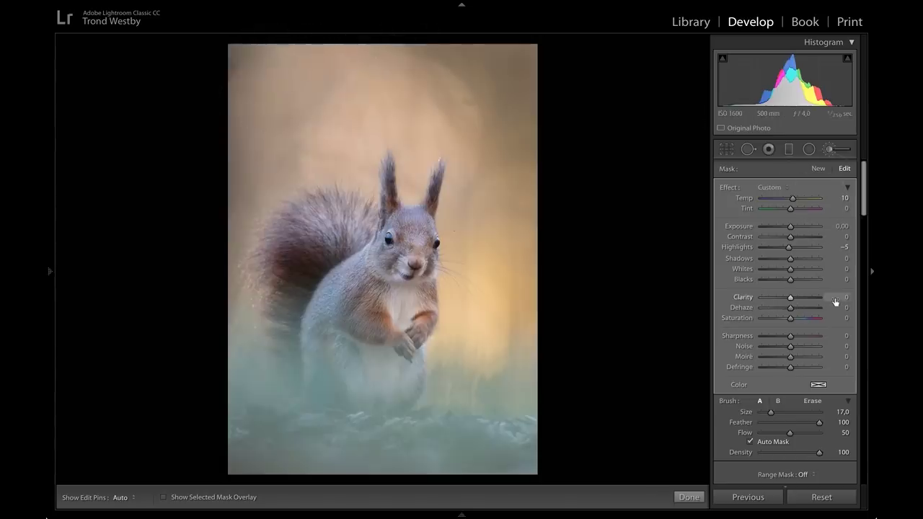
{"action": "scroll", "coordinate": [807, 381], "scroll_direction": "down", "scroll_amount": 3}
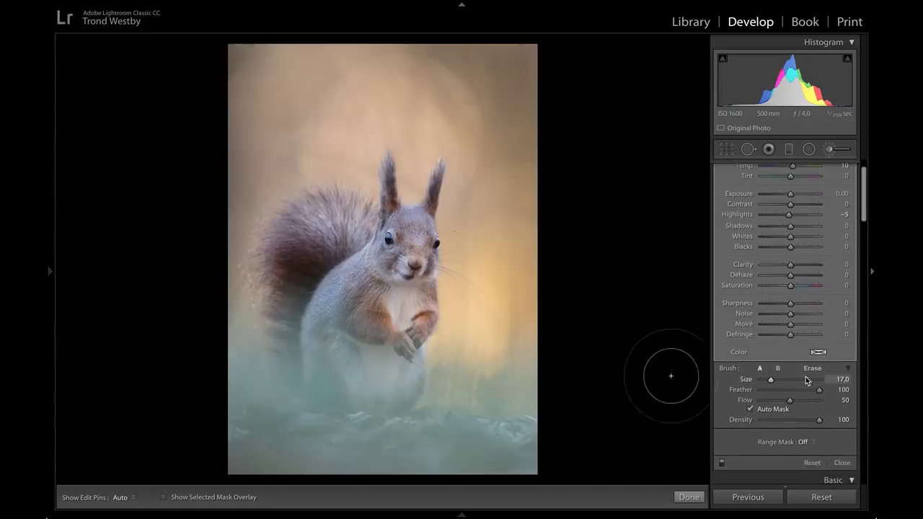
{"action": "left_click", "coordinate": [842, 465]}
- Start a new adjustment brush with Temp 0, Exposure -0.10 and Highlights -5, and paint over the background around the squirrel
{"action": "left_click", "coordinate": [829, 150]}
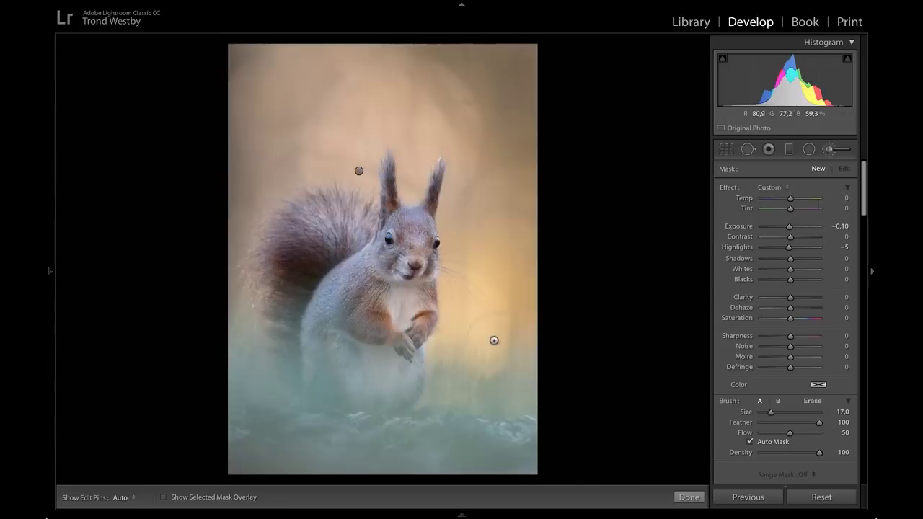
{"action": "key", "text": "h"}
{"action": "key", "text": "h"}
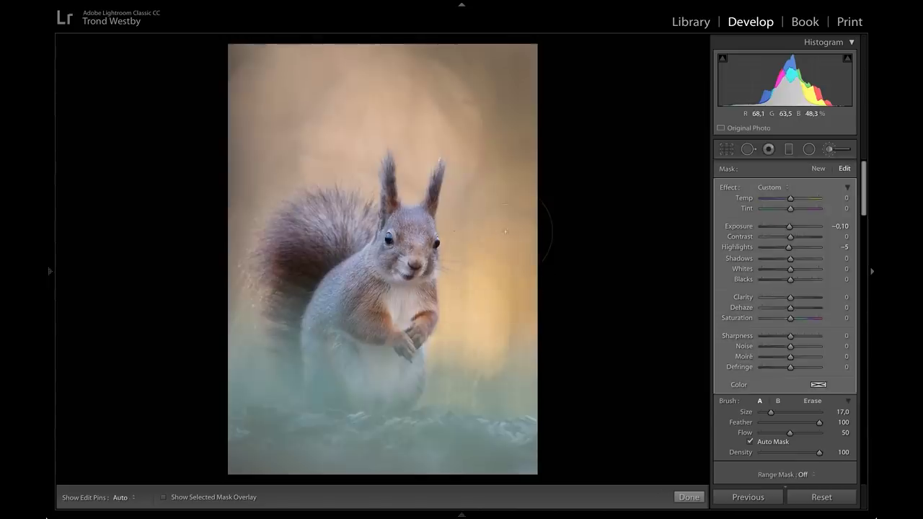
{"action": "key", "text": "h"}
{"action": "key", "text": "h"}
{"action": "key", "text": "h"}
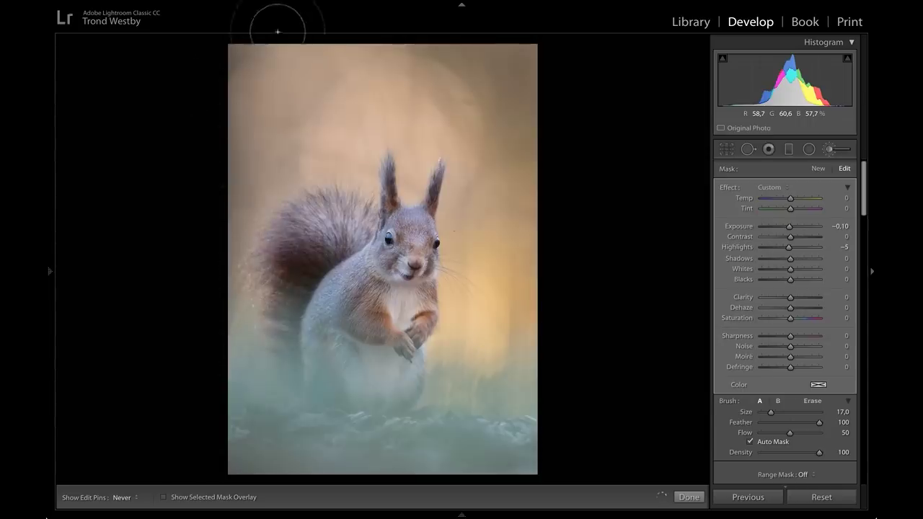
{"action": "key", "text": "h"}
- Lower the new brush adjustment's Exposure to -0.20 and close the brush
{"action": "key", "text": "Down"}
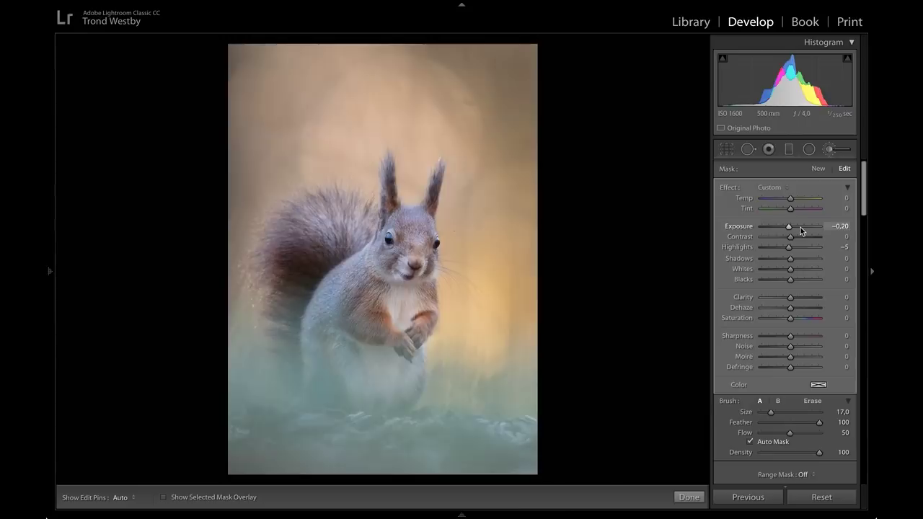
{"action": "scroll", "coordinate": [799, 404], "scroll_direction": "down", "scroll_amount": 5}
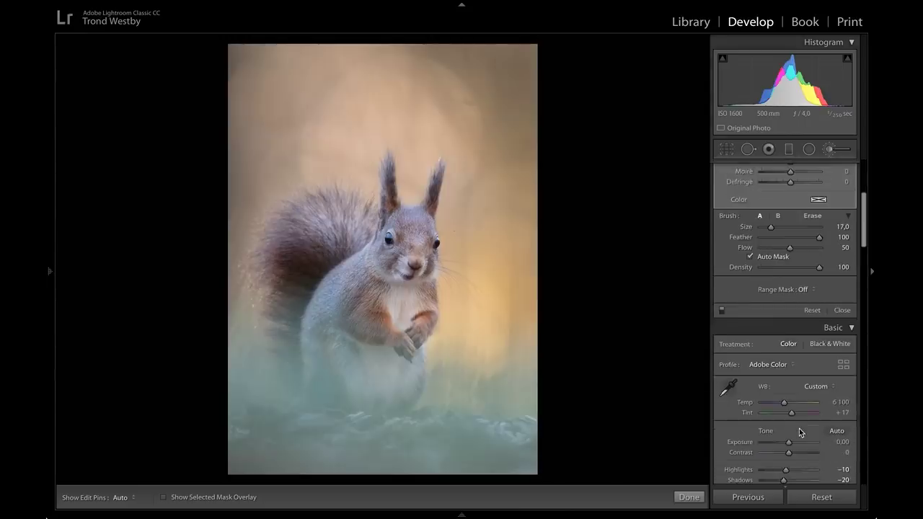
{"action": "scroll", "coordinate": [833, 328], "scroll_direction": "up", "scroll_amount": 1}
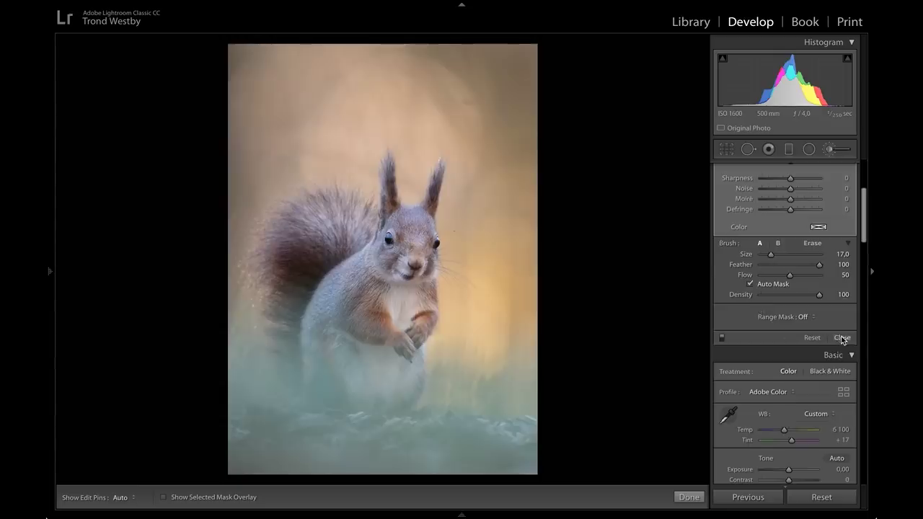
{"action": "left_click", "coordinate": [842, 337]}
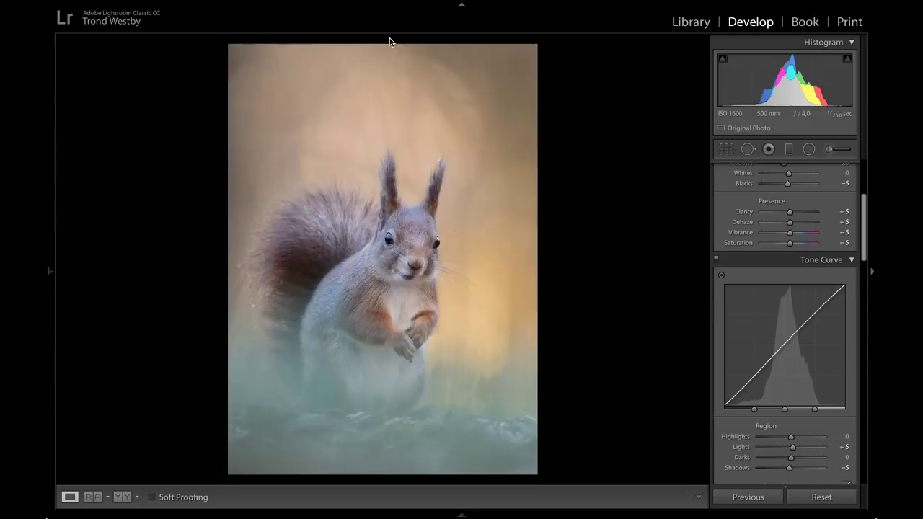
- Start another adjustment brush with Exposure and Highlights at zero, Noise 100 and Feather 0, and show the selected mask overlay
{"action": "left_click", "coordinate": [502, 79]}
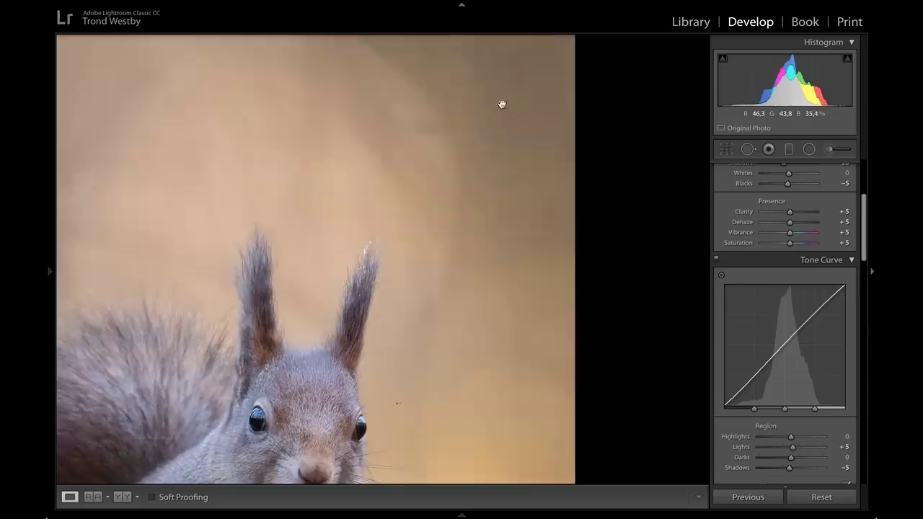
{"action": "left_click", "coordinate": [446, 223]}
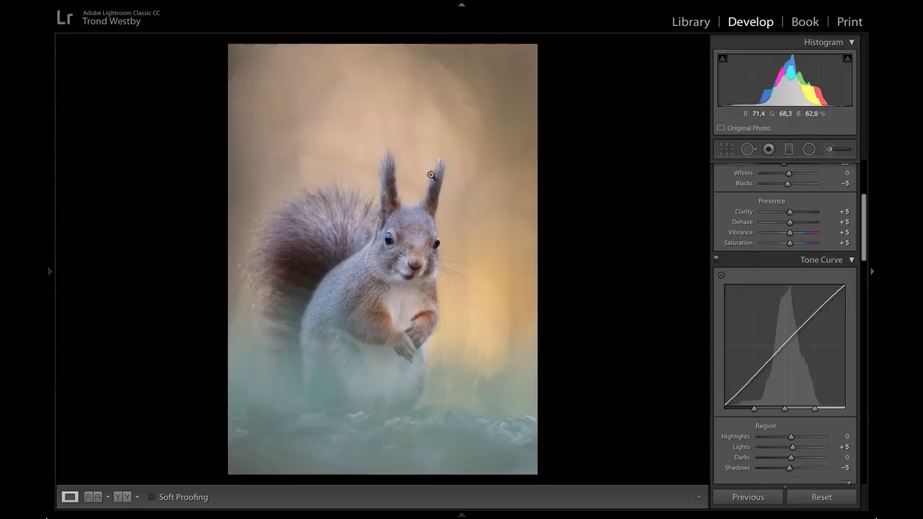
{"action": "left_click", "coordinate": [831, 150]}
{"action": "double_click", "coordinate": [740, 226]}
{"action": "double_click", "coordinate": [740, 247]}
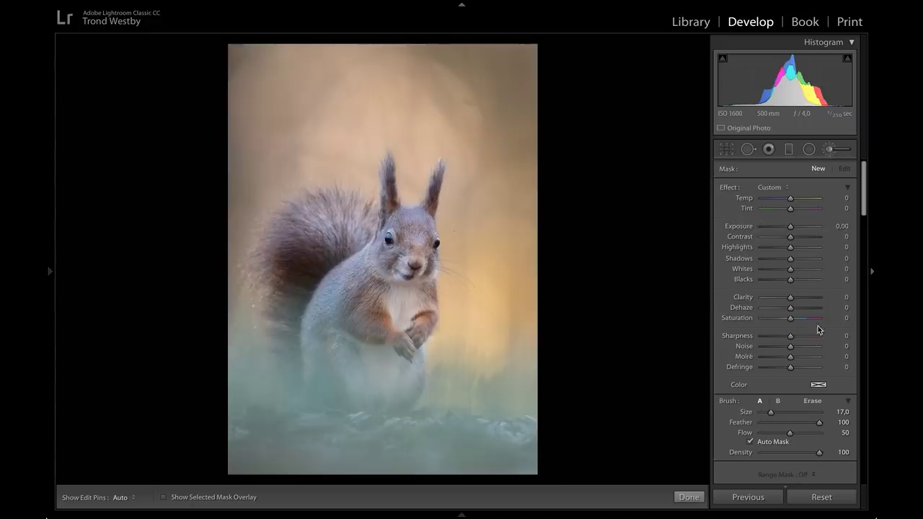
{"action": "left_click", "coordinate": [816, 347]}
{"action": "double_click", "coordinate": [743, 423]}
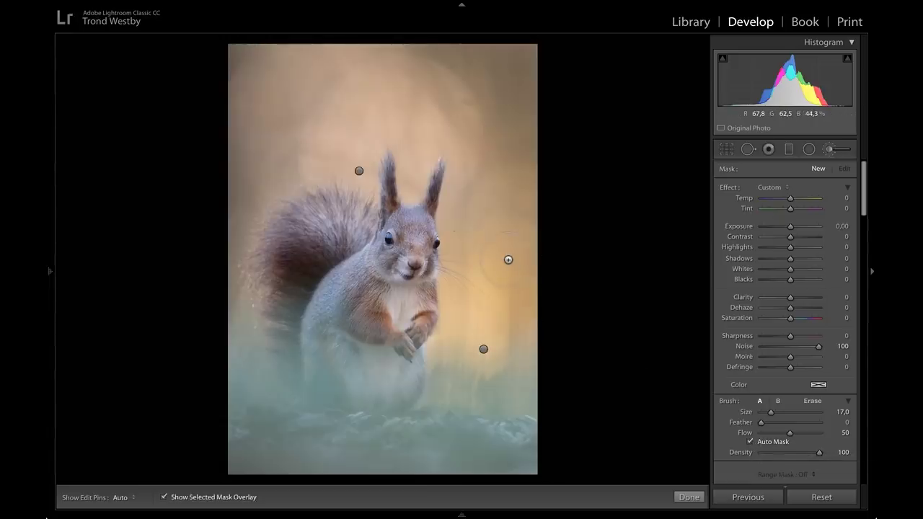
- Paint the noise-reduction mask over the background on the right side of the squirrel, finishing with brush size 11
{"action": "key", "text": "h"}
{"action": "mouse_move", "coordinate": [481, 219]}
{"action": "left_mouse_down"}
{"action": "mouse_move", "coordinate": [494, 90]}
{"action": "mouse_move", "coordinate": [507, 146]}
{"action": "mouse_move", "coordinate": [511, 44]}
{"action": "mouse_move", "coordinate": [529, 116]}
{"action": "mouse_move", "coordinate": [479, 38]}
{"action": "mouse_move", "coordinate": [540, 88]}
{"action": "mouse_move", "coordinate": [481, 80]}
{"action": "mouse_move", "coordinate": [530, 222]}
{"action": "mouse_move", "coordinate": [524, 210]}
{"action": "mouse_move", "coordinate": [504, 282]}
{"action": "mouse_move", "coordinate": [512, 191]}
{"action": "mouse_move", "coordinate": [483, 265]}
{"action": "mouse_move", "coordinate": [474, 244]}
{"action": "mouse_move", "coordinate": [475, 309]}
{"action": "mouse_move", "coordinate": [477, 280]}
{"action": "mouse_move", "coordinate": [460, 359]}
{"action": "mouse_move", "coordinate": [519, 329]}
{"action": "mouse_move", "coordinate": [524, 399]}
{"action": "mouse_move", "coordinate": [461, 377]}
{"action": "mouse_move", "coordinate": [470, 338]}
{"action": "left_mouse_up"}
{"action": "key", "text": "h"}
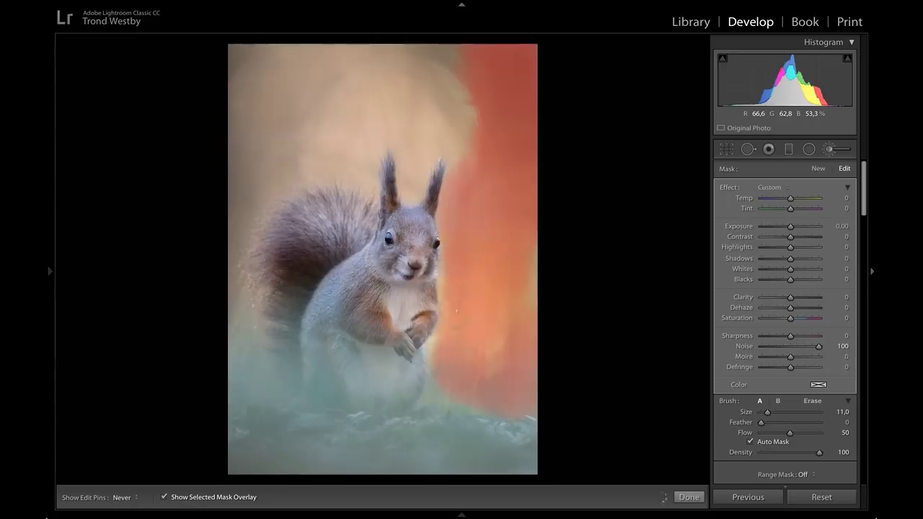
{"action": "key", "text": "h"}
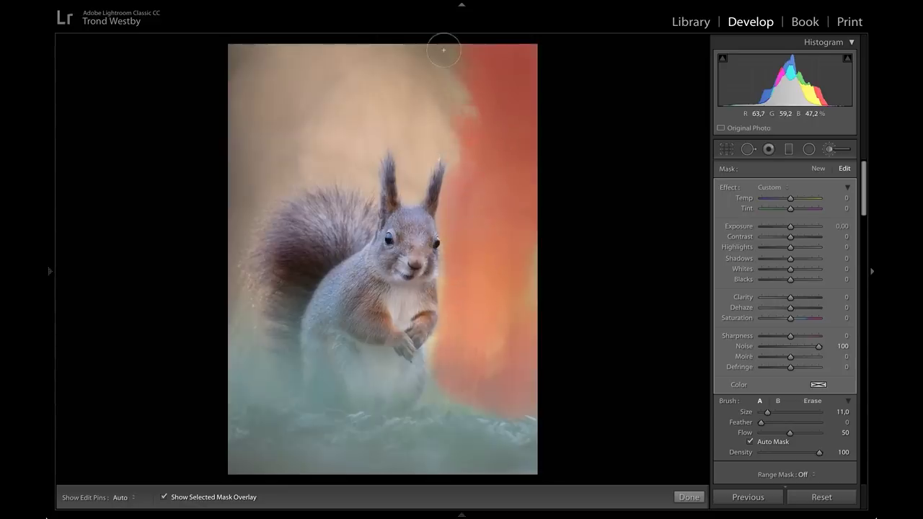
- Enlarge the brush to size 27 and paint the noise-reduction mask across the photo's upper background and left edge
{"action": "scroll", "coordinate": [444, 50], "scroll_direction": "up", "scroll_amount": 4}
{"action": "key", "text": "h"}
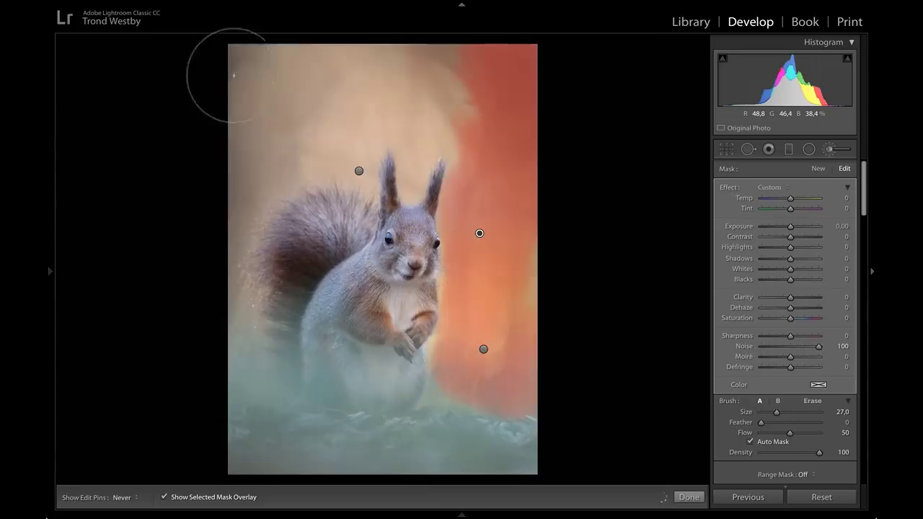
{"action": "left_click_drag", "start_coordinate": [476, 95], "coordinate": [289, 76]}
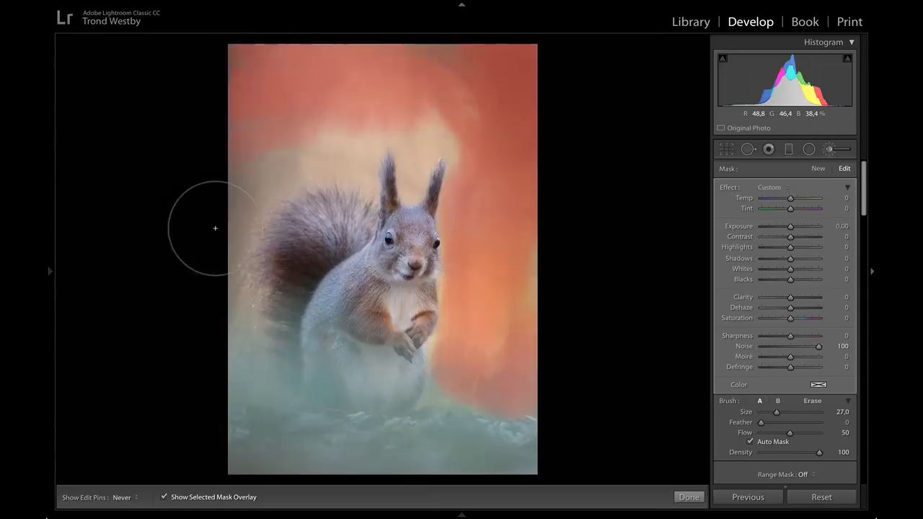
{"action": "mouse_move", "coordinate": [215, 227]}
{"action": "left_mouse_down"}
{"action": "mouse_move", "coordinate": [220, 338]}
{"action": "mouse_move", "coordinate": [207, 227]}
{"action": "left_mouse_up"}
- Reduce the brush from size 21 down to 8 while filling the noise-reduction mask around the squirrel's tail and ears
{"action": "scroll", "coordinate": [241, 165], "scroll_direction": "down", "scroll_amount": 4}
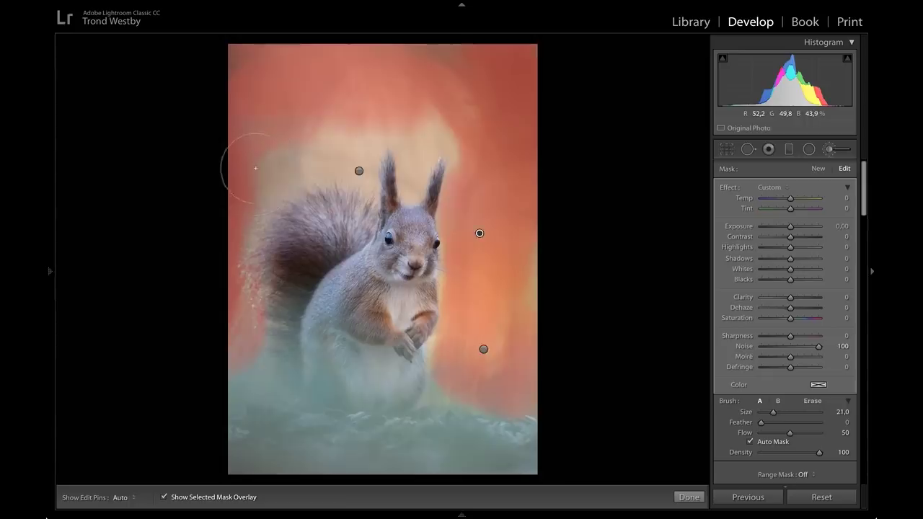
{"action": "mouse_move", "coordinate": [255, 183]}
{"action": "left_mouse_down"}
{"action": "mouse_move", "coordinate": [285, 162]}
{"action": "mouse_move", "coordinate": [353, 160]}
{"action": "mouse_move", "coordinate": [352, 147]}
{"action": "mouse_move", "coordinate": [305, 120]}
{"action": "left_mouse_up"}
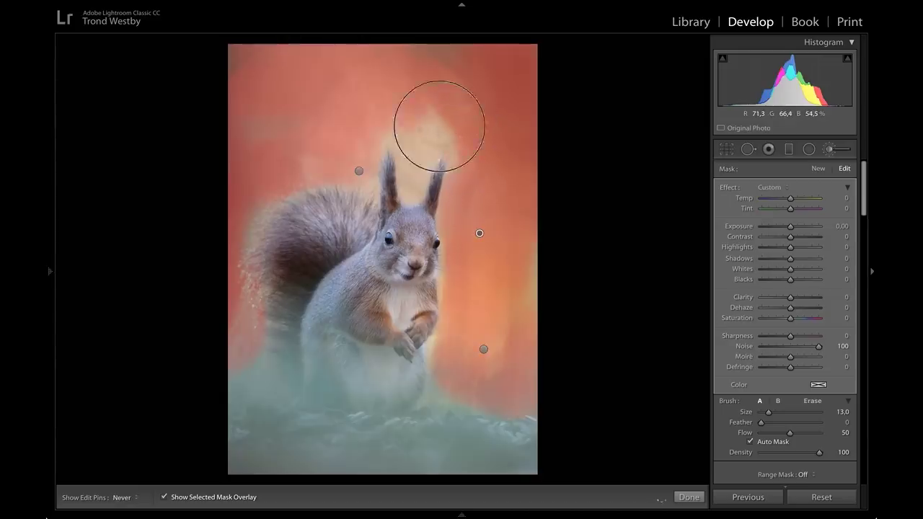
{"action": "key", "text": "h"}
{"action": "key", "text": "h"}
{"action": "scroll", "coordinate": [383, 140], "scroll_direction": "down", "scroll_amount": 2}
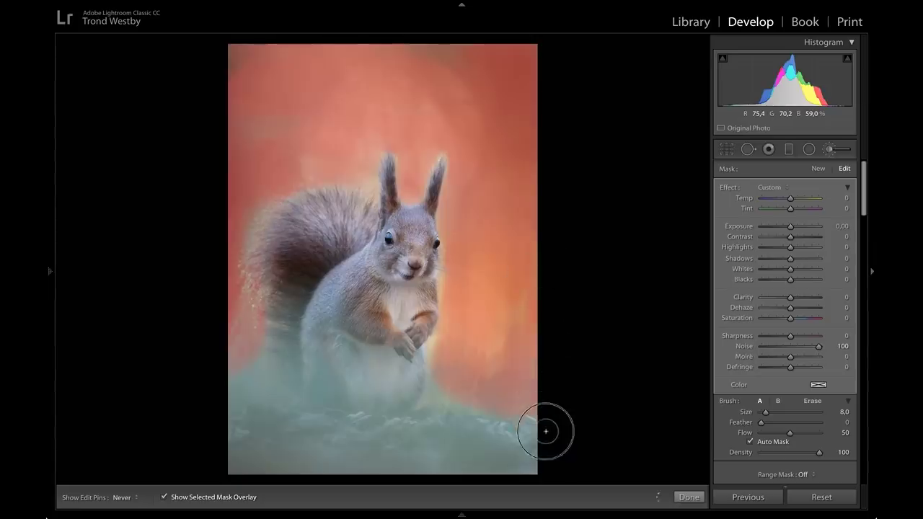
- Enlarge the brush to size 23, paint the noise-reduction mask over the blurred foreground, and close the brush
{"action": "key", "text": "h"}
{"action": "scroll", "coordinate": [372, 448], "scroll_direction": "up", "scroll_amount": 5}
{"action": "key", "text": "h"}
{"action": "scroll", "coordinate": [333, 450], "scroll_direction": "up", "scroll_amount": 3}
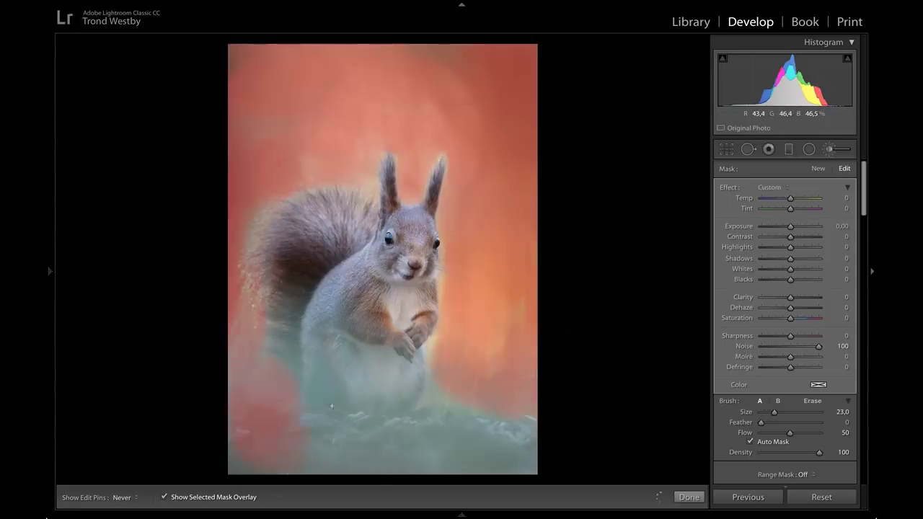
{"action": "left_click_drag", "start_coordinate": [545, 457], "coordinate": [467, 425]}
{"action": "key", "text": "h"}
{"action": "scroll", "coordinate": [835, 399], "scroll_direction": "down", "scroll_amount": 5}
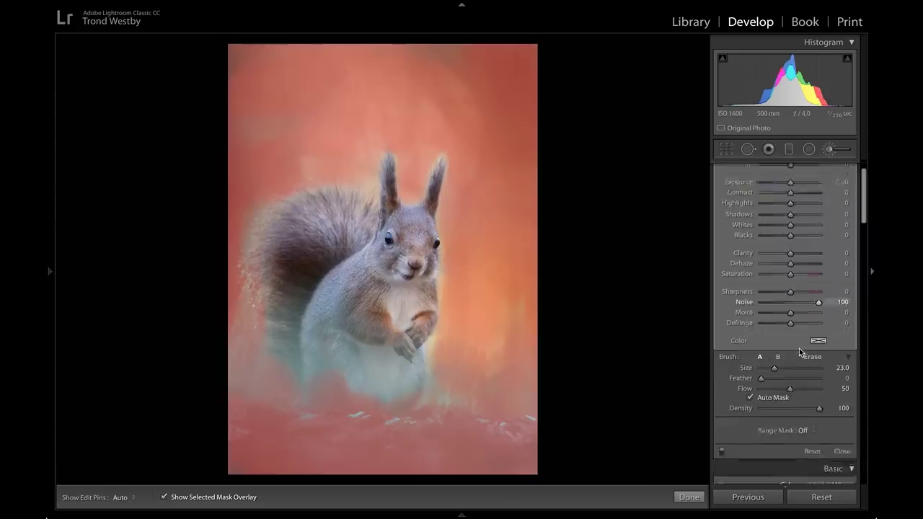
{"action": "left_click", "coordinate": [841, 417]}
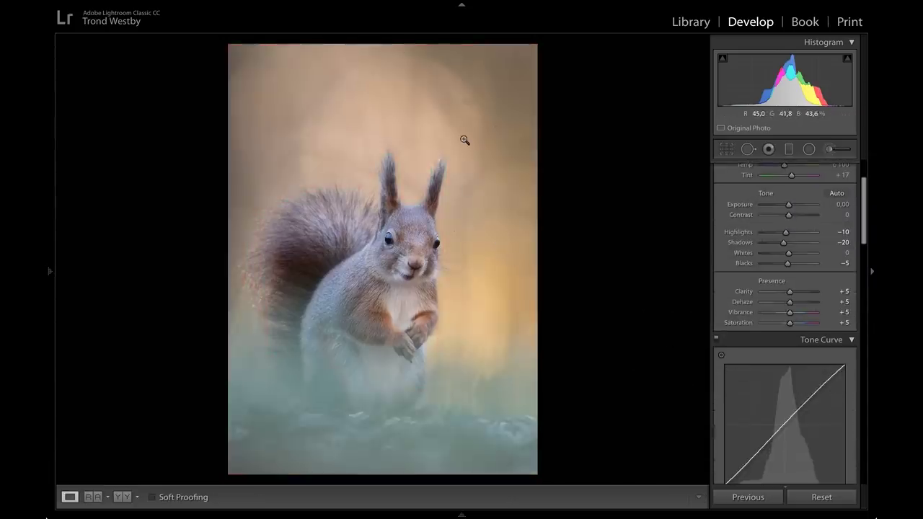
{"action": "left_click", "coordinate": [491, 146]}
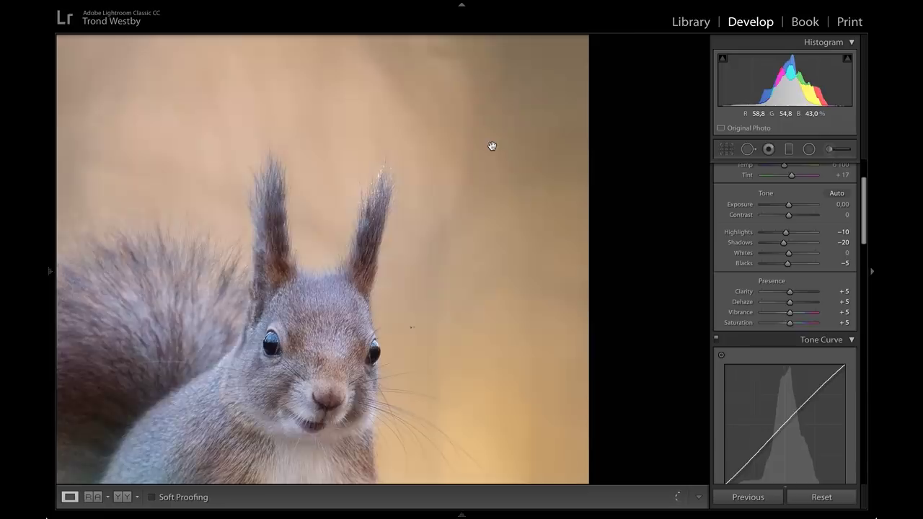
{"action": "left_click", "coordinate": [503, 224]}
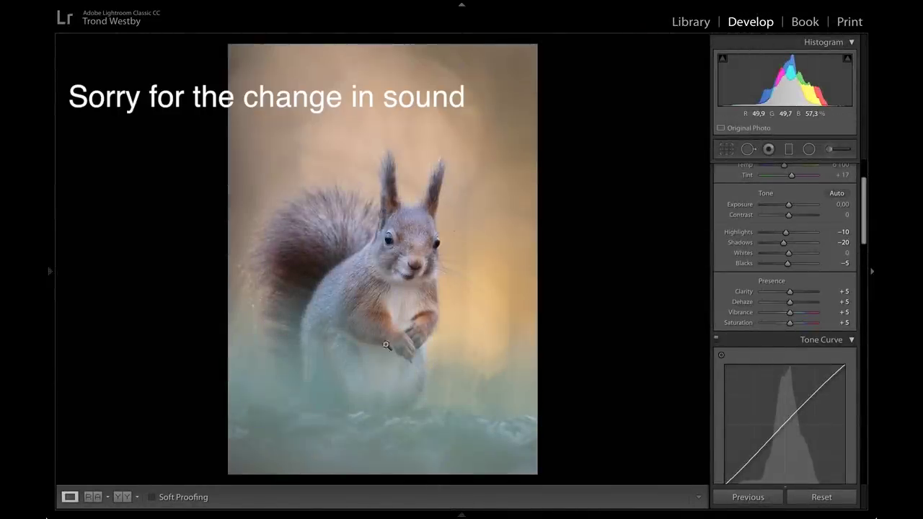
- Start exporting the squirrel photo to the hard drive and set the image format to PSD
{"action": "right_click", "coordinate": [417, 285]}
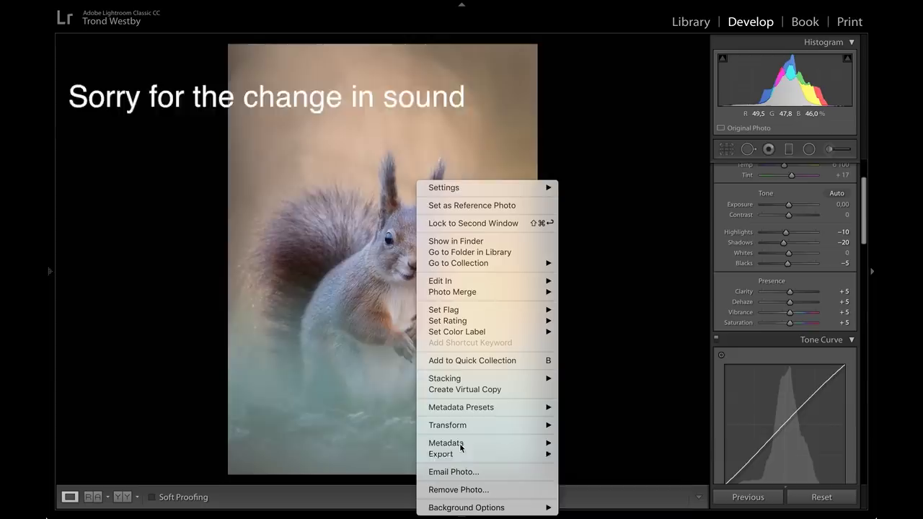
{"action": "mouse_move", "coordinate": [440, 455]}
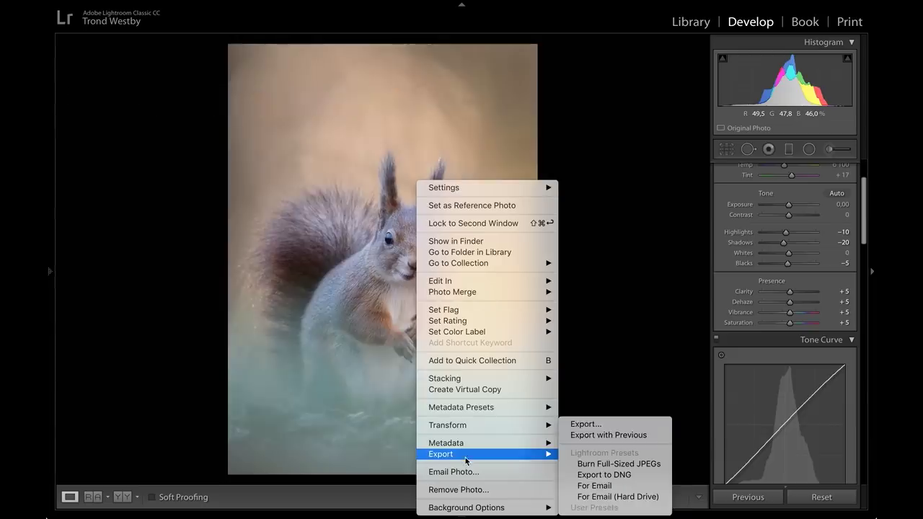
{"action": "left_click", "coordinate": [611, 426]}
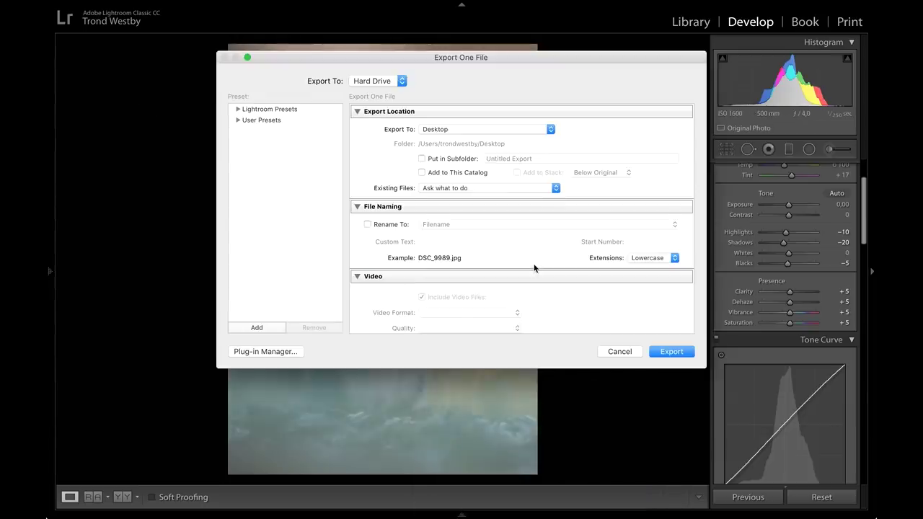
{"action": "scroll", "coordinate": [534, 268], "scroll_direction": "down", "scroll_amount": 5}
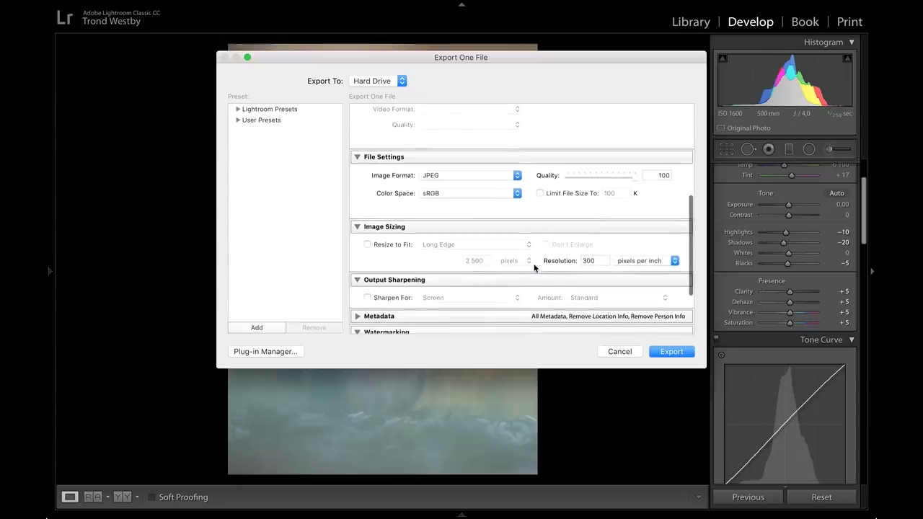
{"action": "left_click", "coordinate": [474, 176]}
{"action": "left_click", "coordinate": [466, 187]}
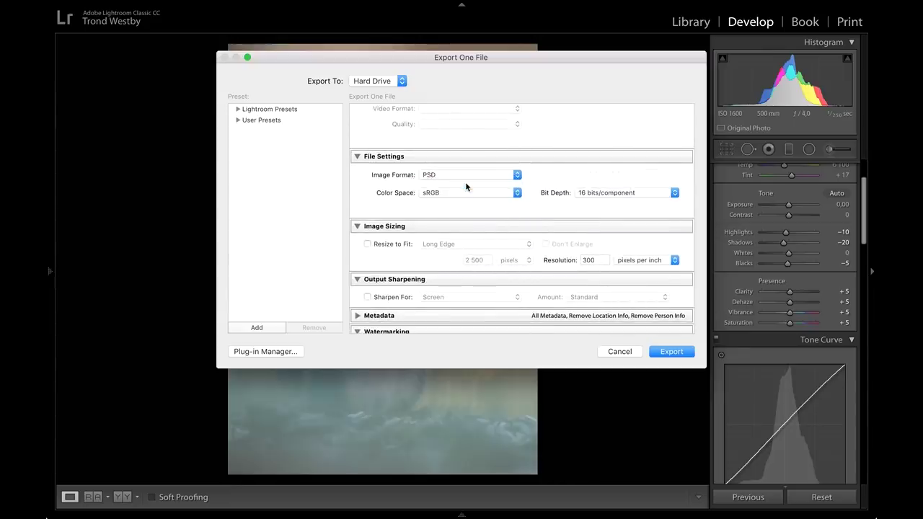
- Resize the export to fit a long edge of 2500 pixels and set the resolution to 76 pixels per inch
{"action": "scroll", "coordinate": [507, 209], "scroll_direction": "down", "scroll_amount": 3}
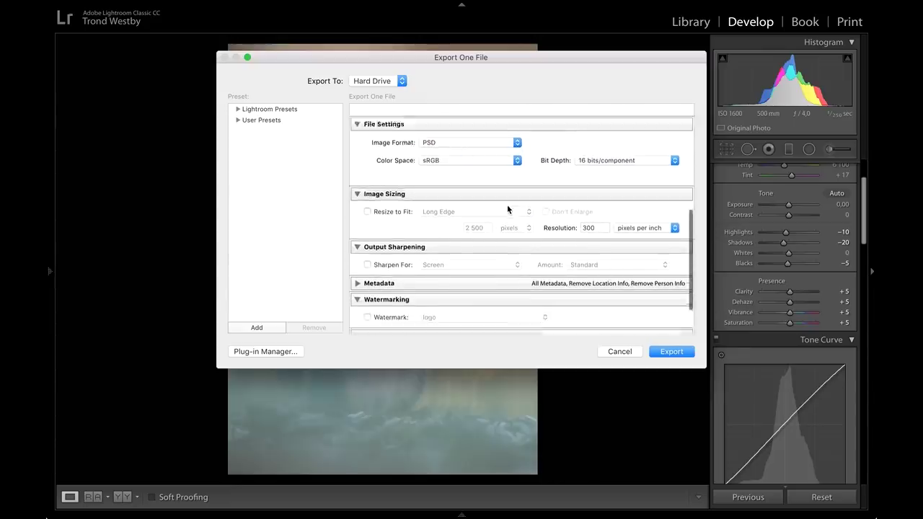
{"action": "left_click", "coordinate": [367, 177]}
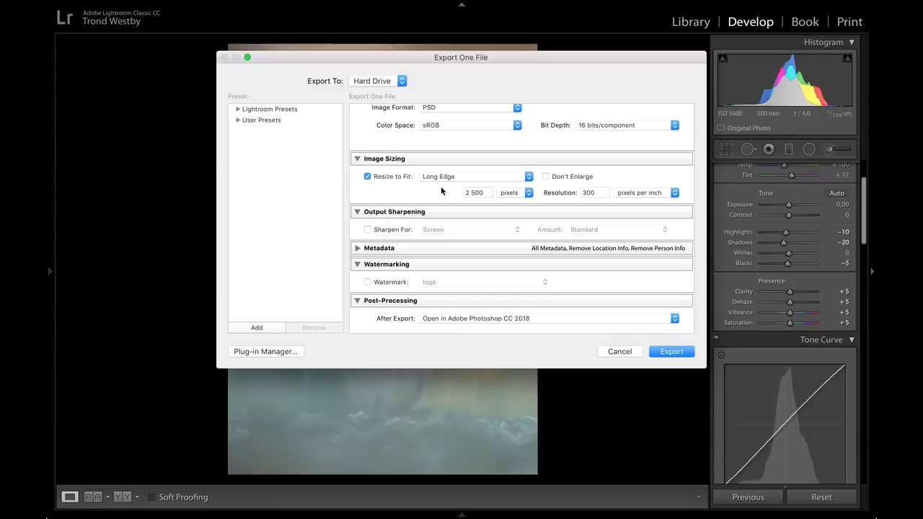
{"action": "scroll", "coordinate": [437, 192], "scroll_direction": "down", "scroll_amount": 2}
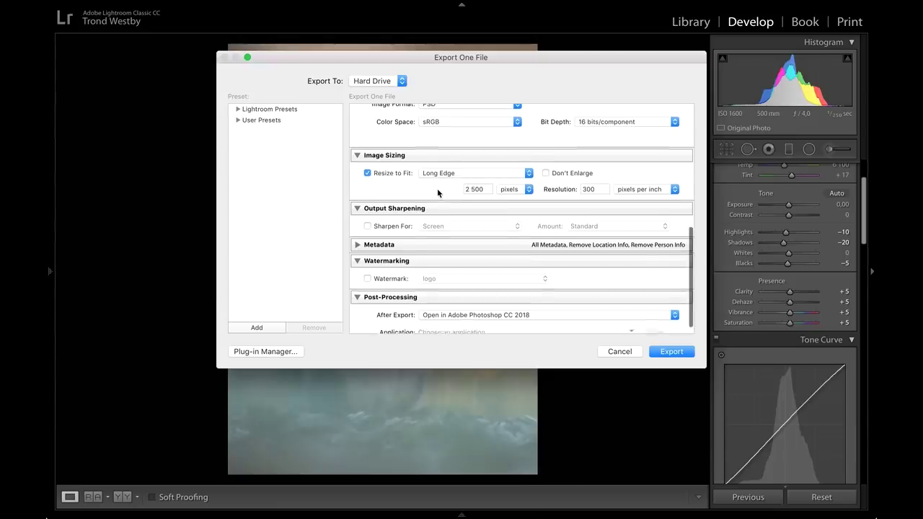
{"action": "double_click", "coordinate": [598, 181]}
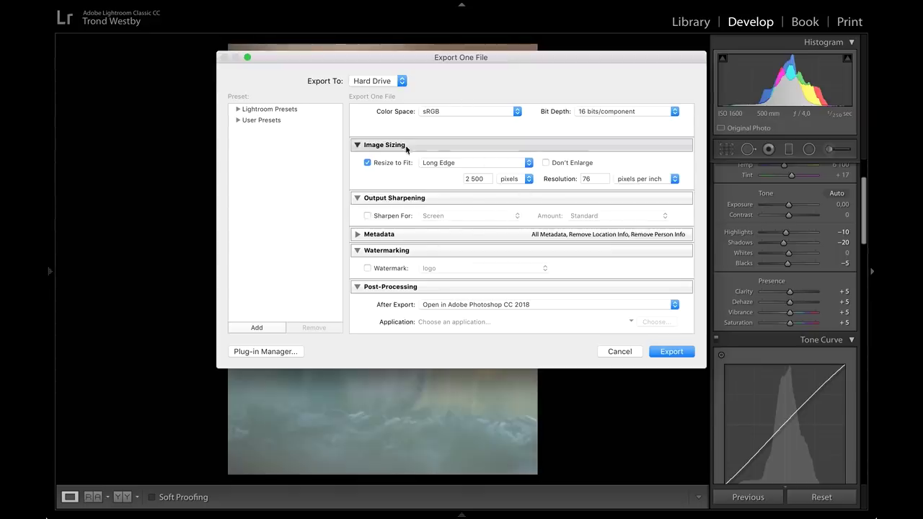
- Choose to open the file in Adobe Photoshop CC 2018 after export, and export it to the Desktop
{"action": "scroll", "coordinate": [469, 221], "scroll_direction": "down", "scroll_amount": 2}
{"action": "scroll", "coordinate": [468, 221], "scroll_direction": "up", "scroll_amount": 2}
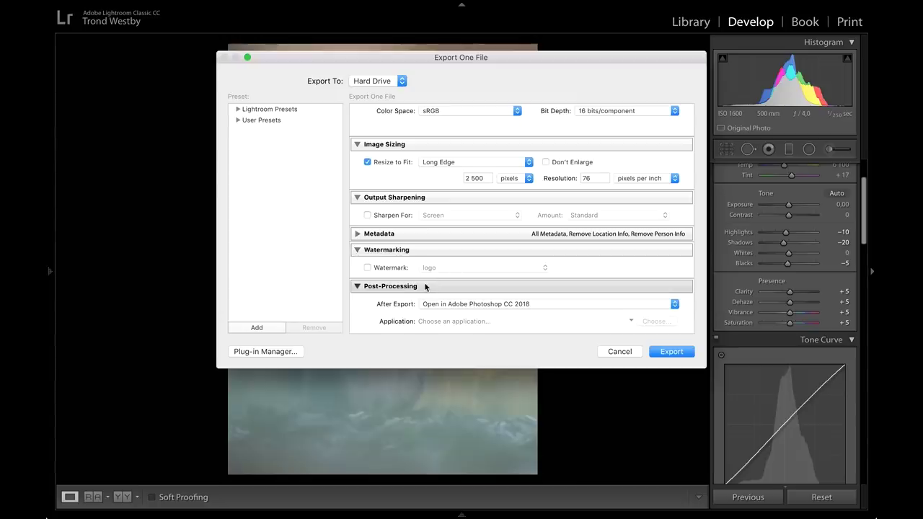
{"action": "scroll", "coordinate": [426, 286], "scroll_direction": "down", "scroll_amount": 1}
{"action": "scroll", "coordinate": [426, 286], "scroll_direction": "up", "scroll_amount": 1}
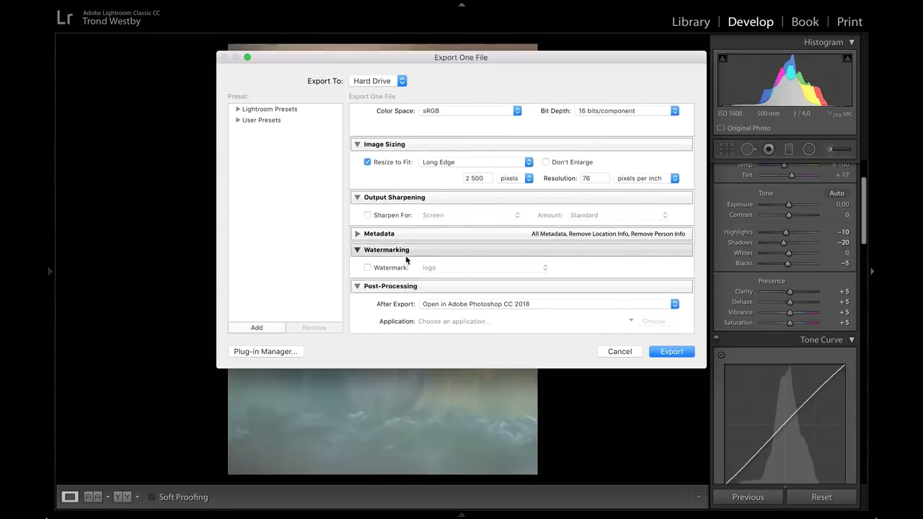
{"action": "left_click", "coordinate": [488, 306]}
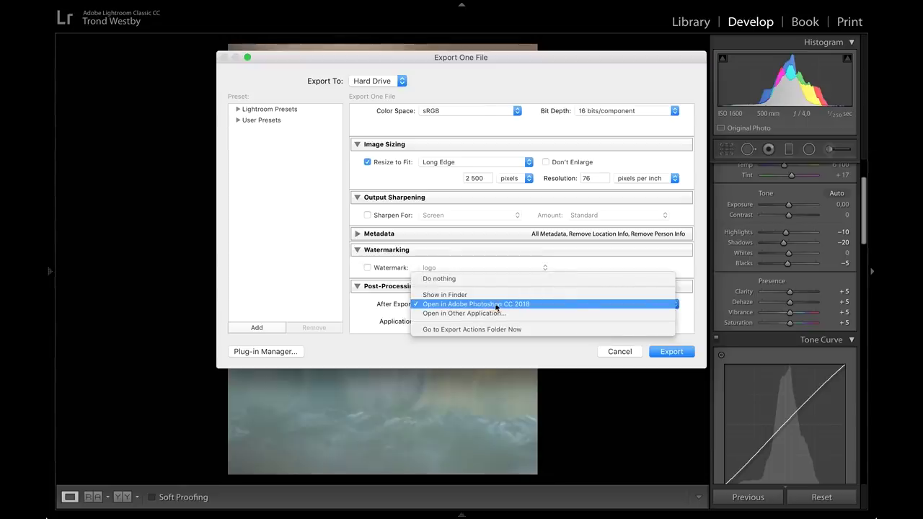
{"action": "left_click", "coordinate": [502, 307]}
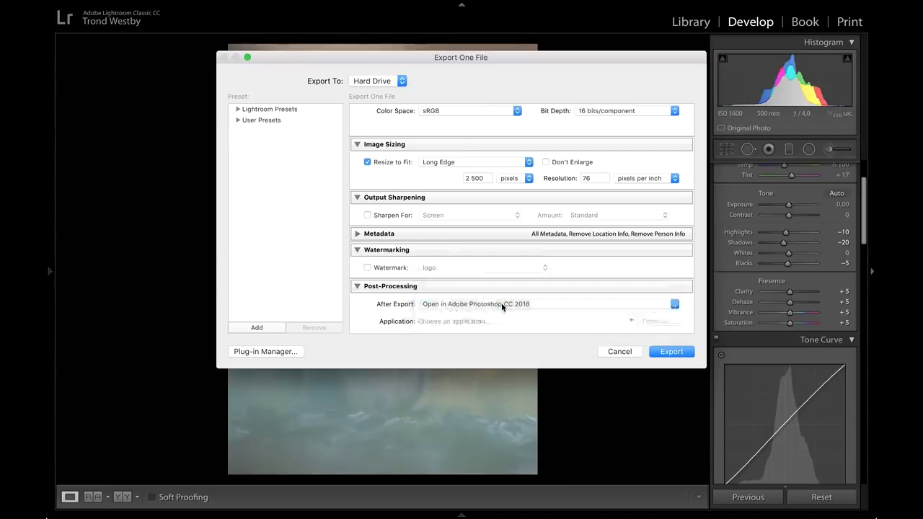
{"action": "scroll", "coordinate": [616, 287], "scroll_direction": "up", "scroll_amount": 5}
{"action": "scroll", "coordinate": [616, 287], "scroll_direction": "up", "scroll_amount": 3}
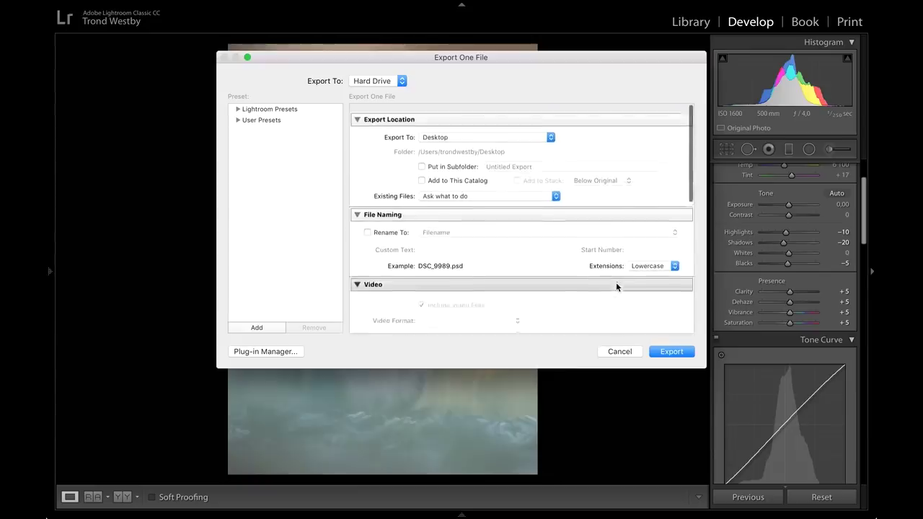
{"action": "left_click", "coordinate": [671, 351]}
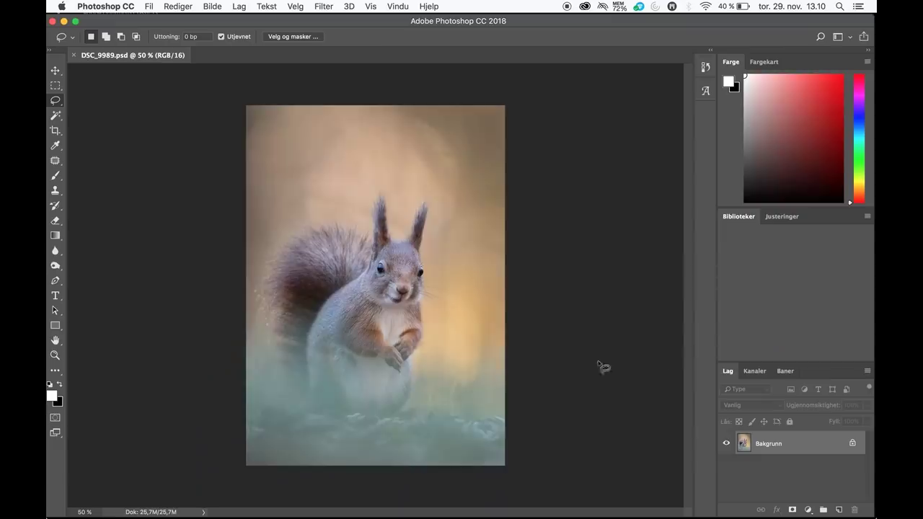
- Select the background and the blurred foreground around the squirrel with the Magic Wand at tolerance 32, adding each missing area
{"action": "scroll", "coordinate": [412, 358], "scroll_direction": "up", "scroll_amount": 5}
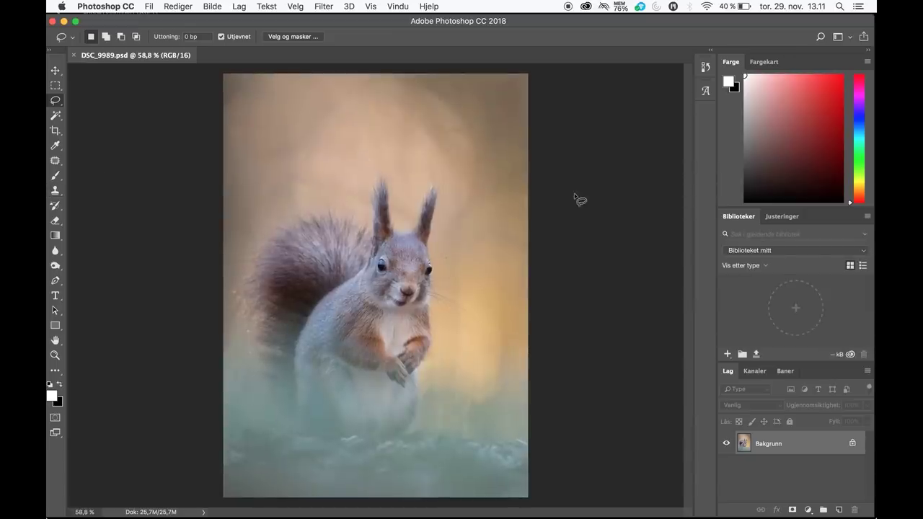
{"action": "left_click", "coordinate": [55, 116]}
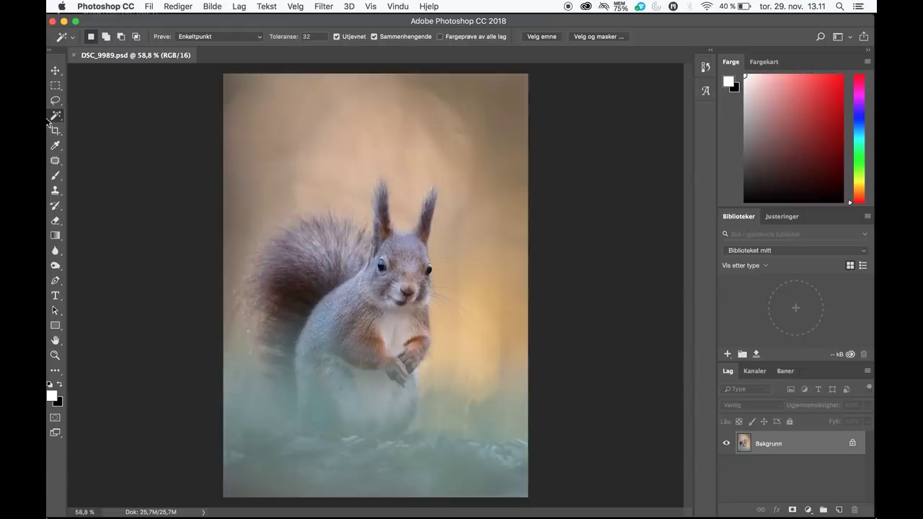
{"action": "left_click", "coordinate": [274, 92]}
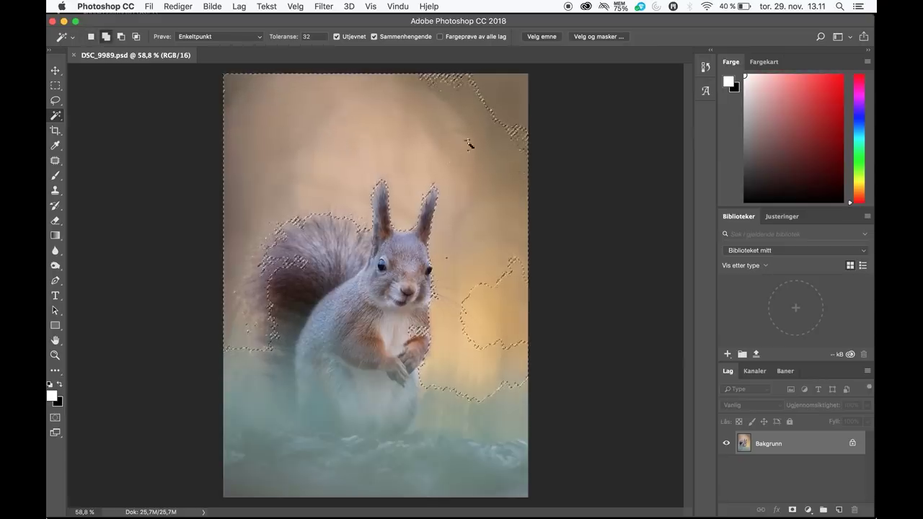
{"action": "left_click", "coordinate": [484, 262], "text": "shift"}
{"action": "left_click", "coordinate": [486, 383], "text": "shift"}
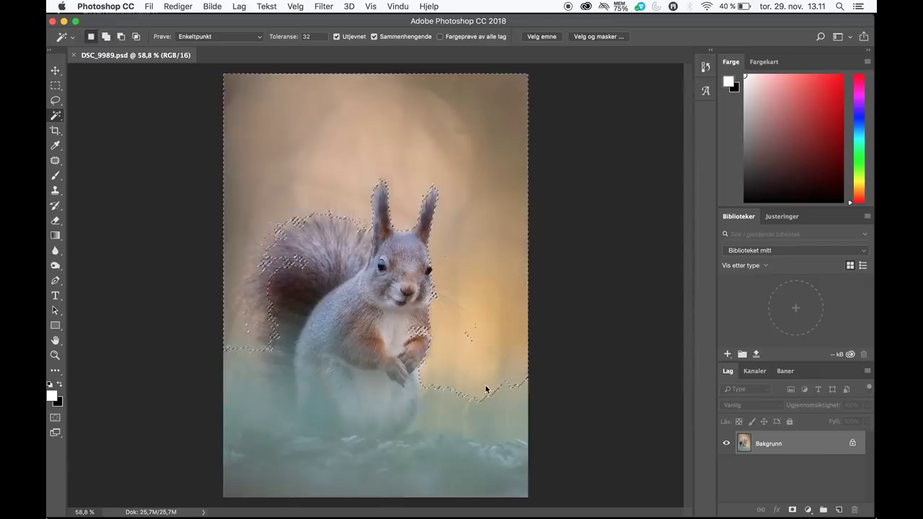
{"action": "left_click", "coordinate": [239, 477], "text": "shift"}
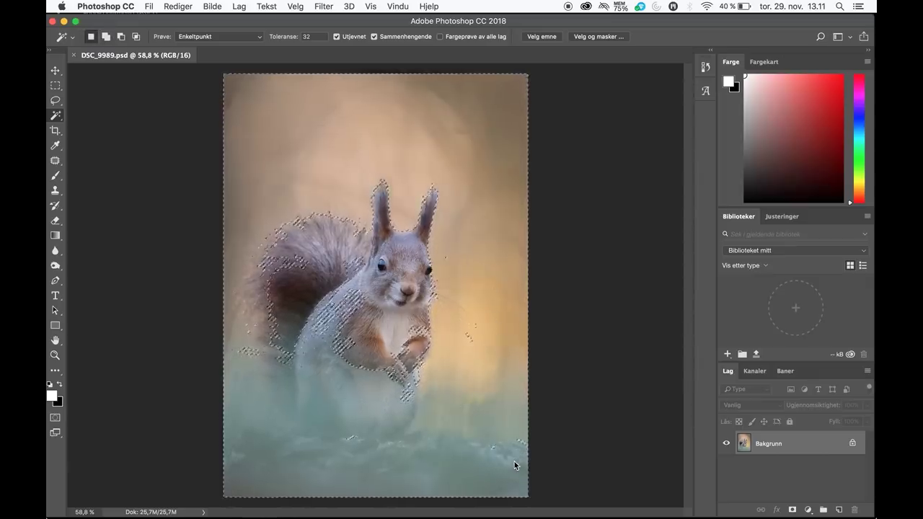
- Subtract the squirrel's tail, back, chest and paws from the selection with the Lasso tool
{"action": "left_click", "coordinate": [57, 103]}
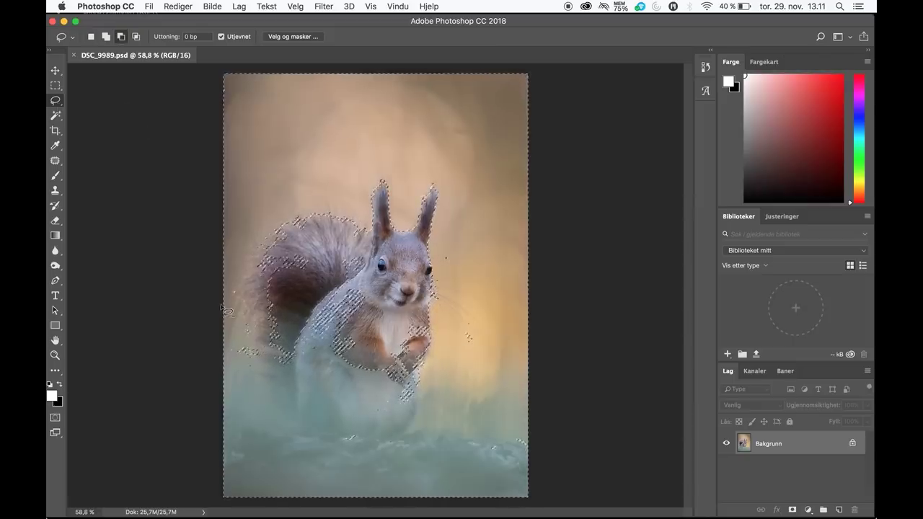
{"action": "mouse_move", "coordinate": [287, 226]}
{"action": "left_mouse_down"}
{"action": "mouse_move", "coordinate": [271, 229]}
{"action": "mouse_move", "coordinate": [248, 282]}
{"action": "left_mouse_up"}
{"action": "left_click_drag", "start_coordinate": [271, 337], "coordinate": [346, 258]}
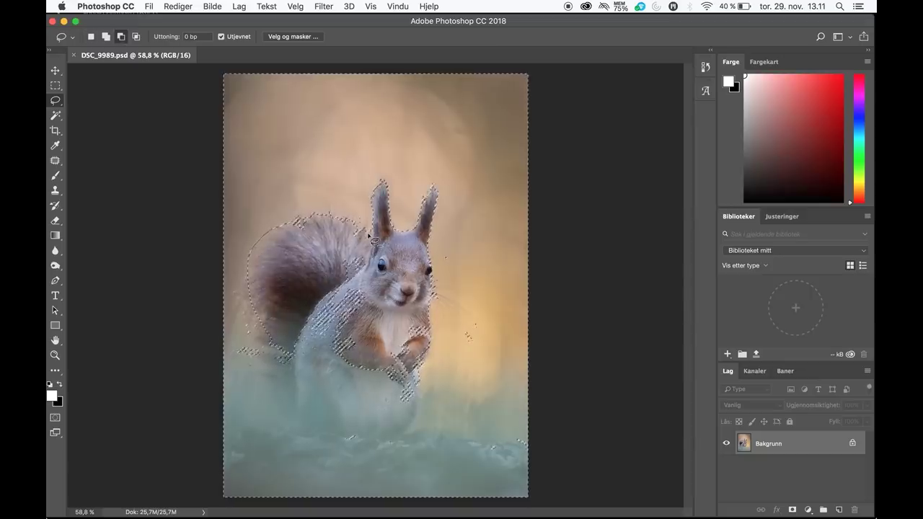
{"action": "left_click_drag", "start_coordinate": [300, 312], "coordinate": [293, 358]}
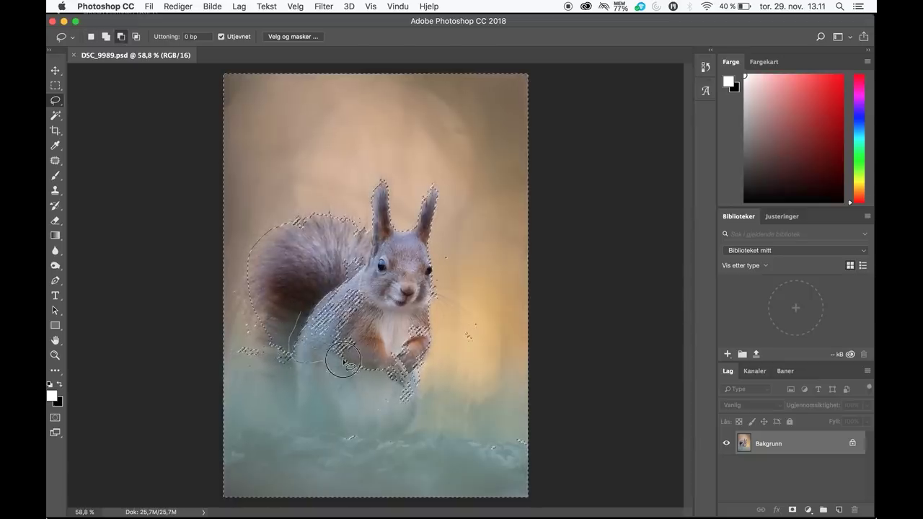
{"action": "mouse_move", "coordinate": [382, 308]}
{"action": "left_mouse_down"}
{"action": "mouse_move", "coordinate": [360, 245]}
{"action": "mouse_move", "coordinate": [306, 310]}
{"action": "left_mouse_up"}
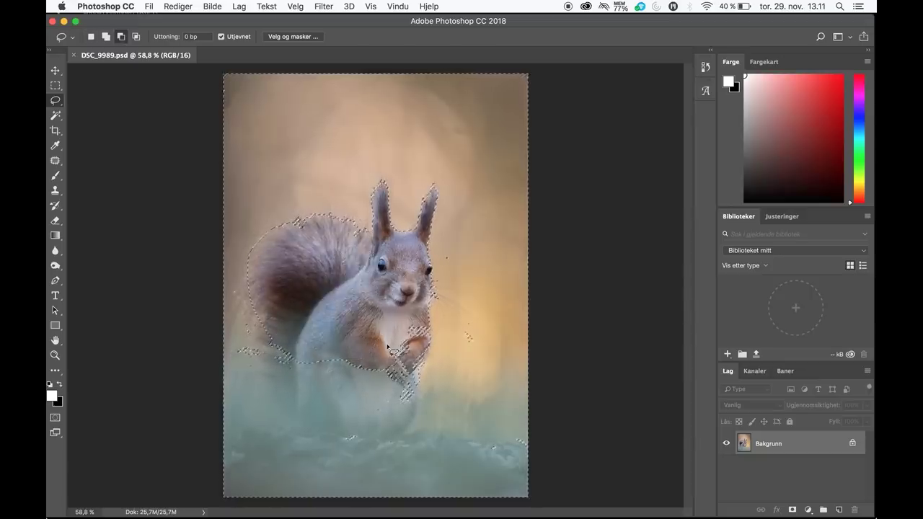
{"action": "left_click_drag", "start_coordinate": [387, 368], "coordinate": [380, 368]}
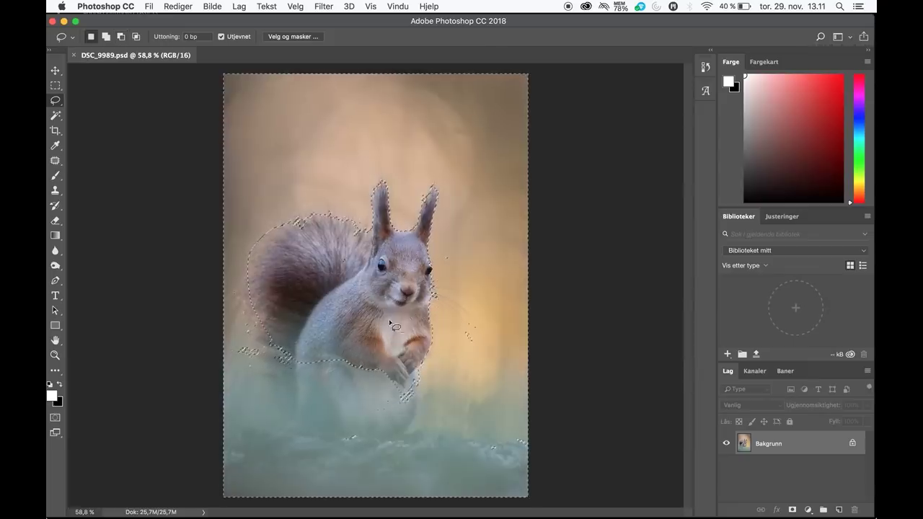
- Subtract the ear tips from the selection with the Lasso, and add the stray patches beside the lower tail to it
{"action": "mouse_move", "coordinate": [438, 190]}
{"action": "left_mouse_down"}
{"action": "mouse_move", "coordinate": [380, 179]}
{"action": "mouse_move", "coordinate": [374, 229]}
{"action": "left_mouse_up"}
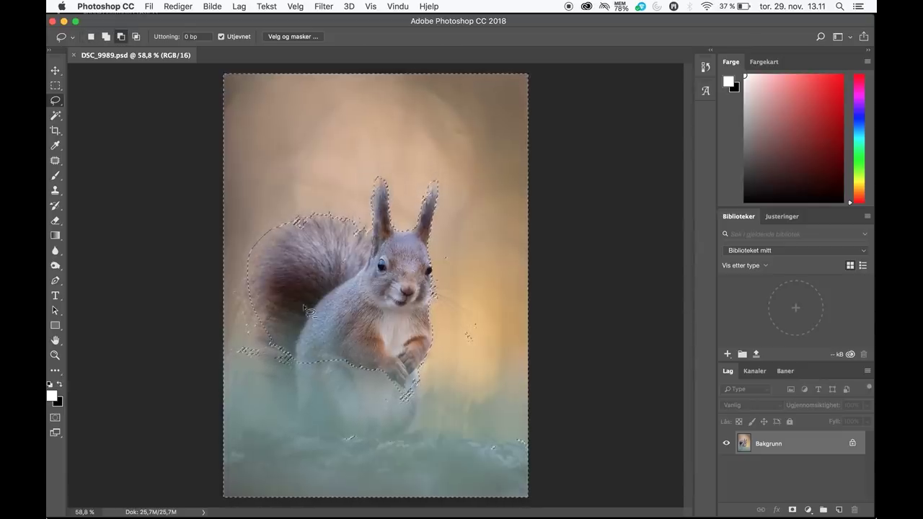
{"action": "left_click_drag", "start_coordinate": [256, 343], "coordinate": [256, 344]}
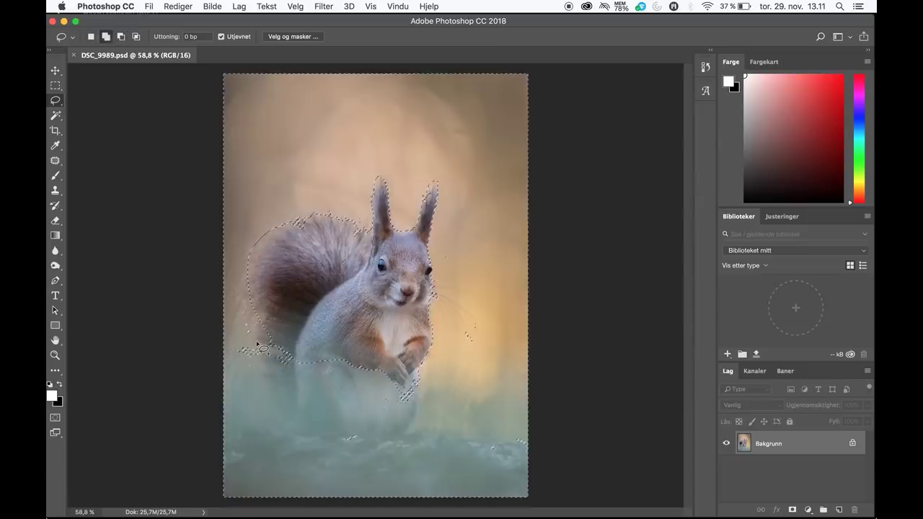
{"action": "mouse_move", "coordinate": [243, 310]}
{"action": "left_mouse_down"}
{"action": "mouse_move", "coordinate": [292, 364]}
{"action": "mouse_move", "coordinate": [256, 373]}
{"action": "mouse_move", "coordinate": [229, 359]}
{"action": "mouse_move", "coordinate": [238, 287]}
{"action": "left_mouse_up"}
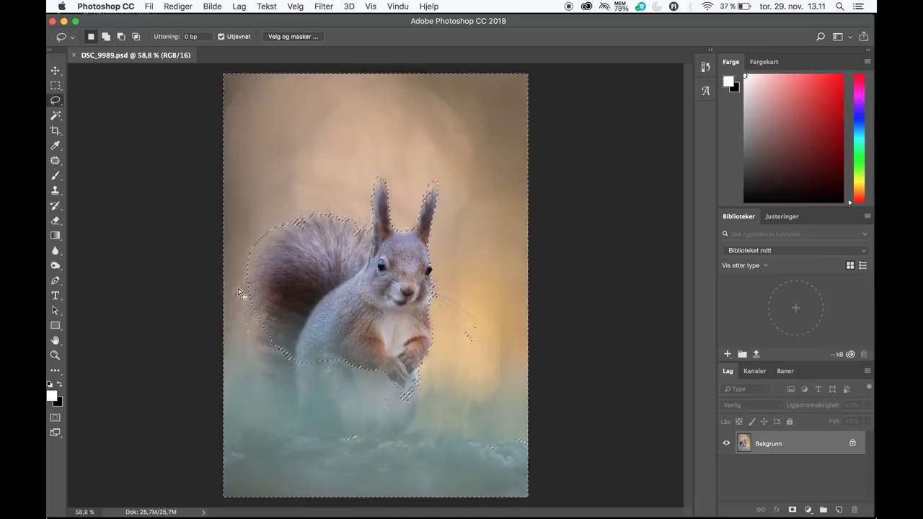
- Refine the selection edge in Select and Mask with smooth 36, feather 3.3 px, contrast 20% and shift edge -60%
{"action": "left_click", "coordinate": [292, 37]}
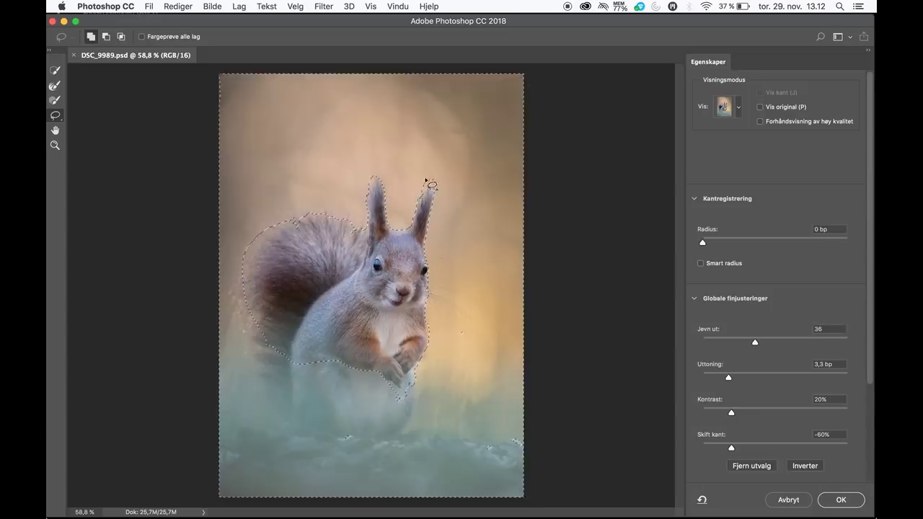
{"action": "left_click", "coordinate": [842, 500]}
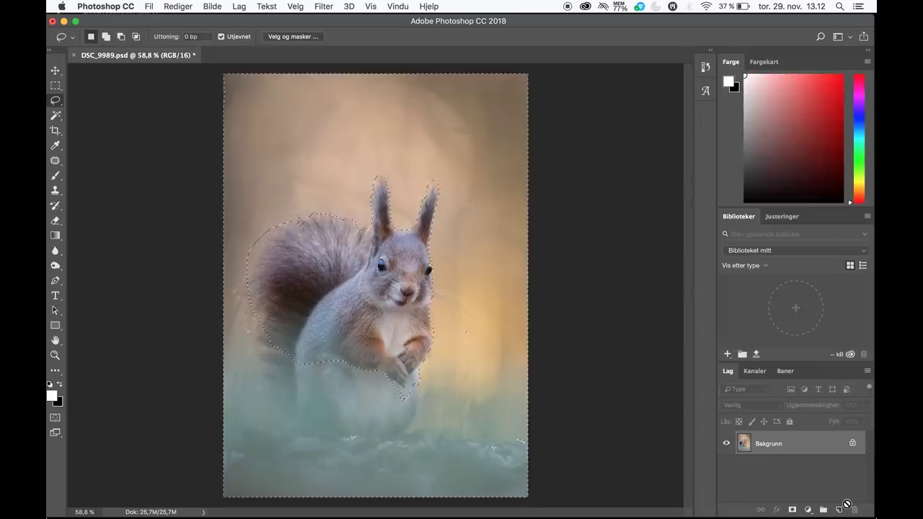
- Apply the Reduce Noise filter to the selected background with strength 7, preserve details 24%, reduce color noise 22% and sharpen details 0%
{"action": "left_click", "coordinate": [325, 7]}
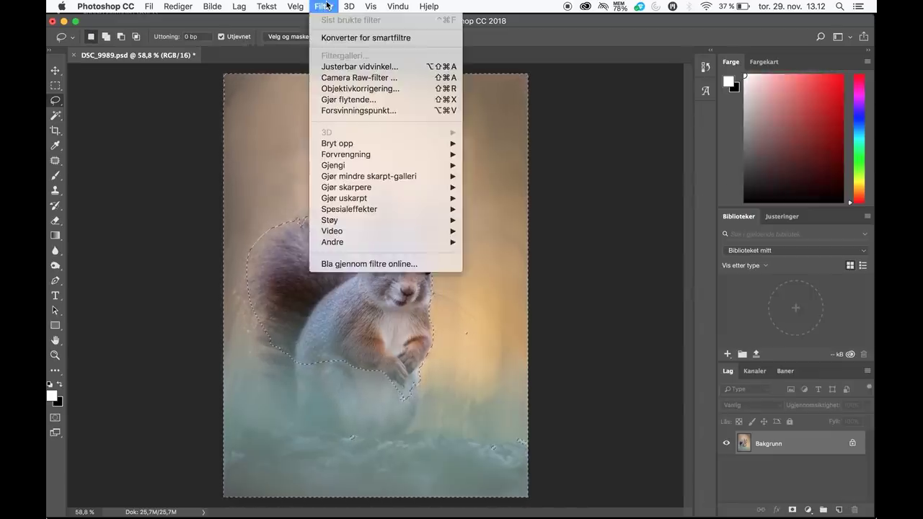
{"action": "mouse_move", "coordinate": [359, 222]}
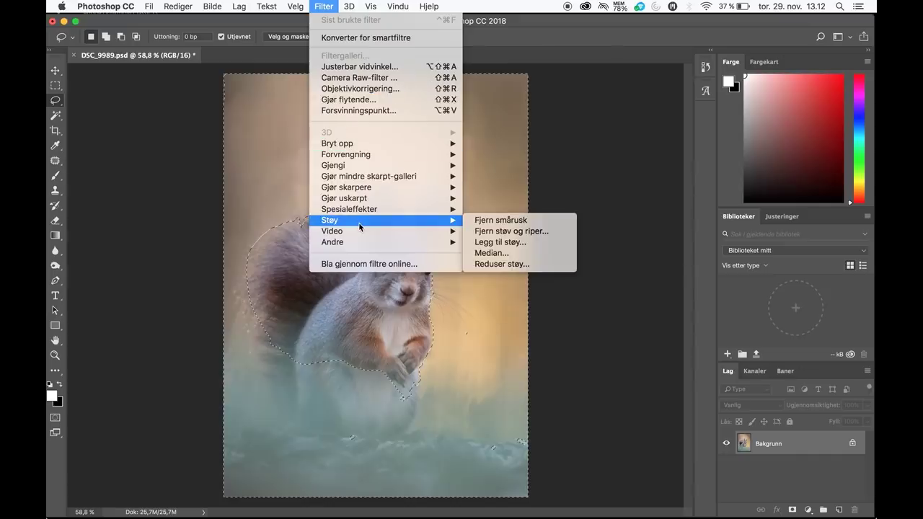
{"action": "left_click", "coordinate": [527, 265]}
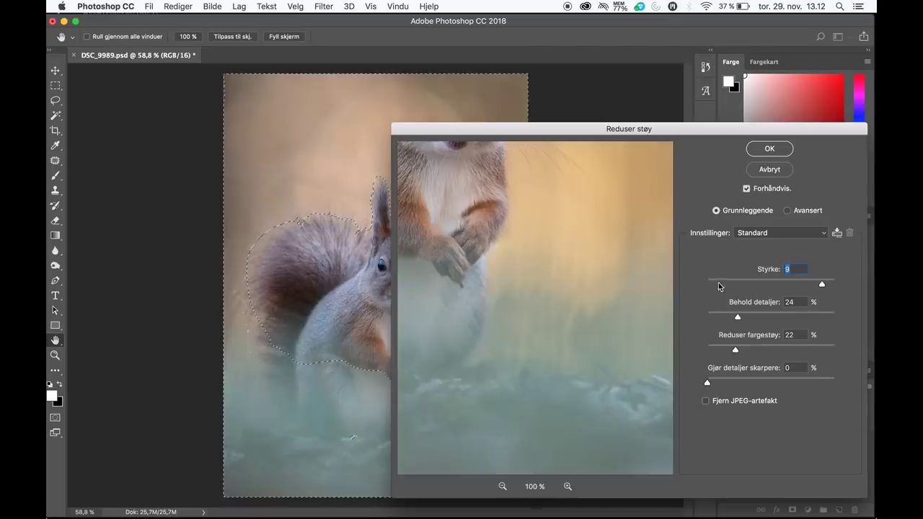
{"action": "left_click", "coordinate": [812, 285]}
{"action": "left_click_drag", "start_coordinate": [811, 286], "coordinate": [802, 285]}
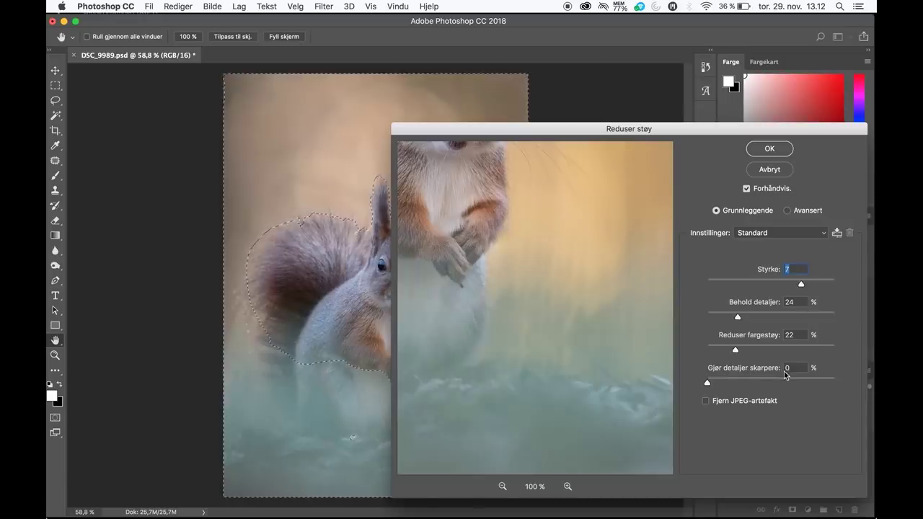
{"action": "left_click", "coordinate": [770, 149]}
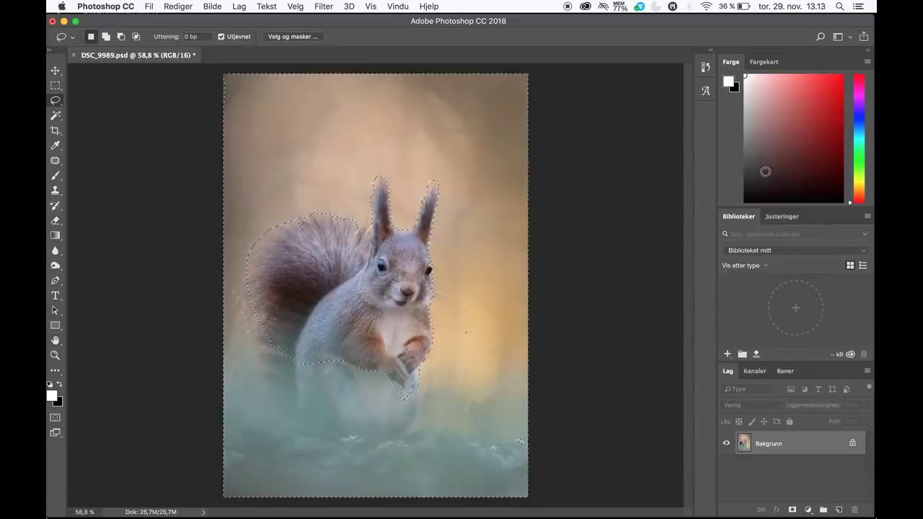
- Deselect the background and apply Smart Sharpen to the whole image with amount 50%, radius 0.2 px, noise reduction 18% and Lens Blur removal
{"action": "key", "text": "super+d"}
{"action": "left_click", "coordinate": [324, 5]}
{"action": "mouse_move", "coordinate": [370, 192]}
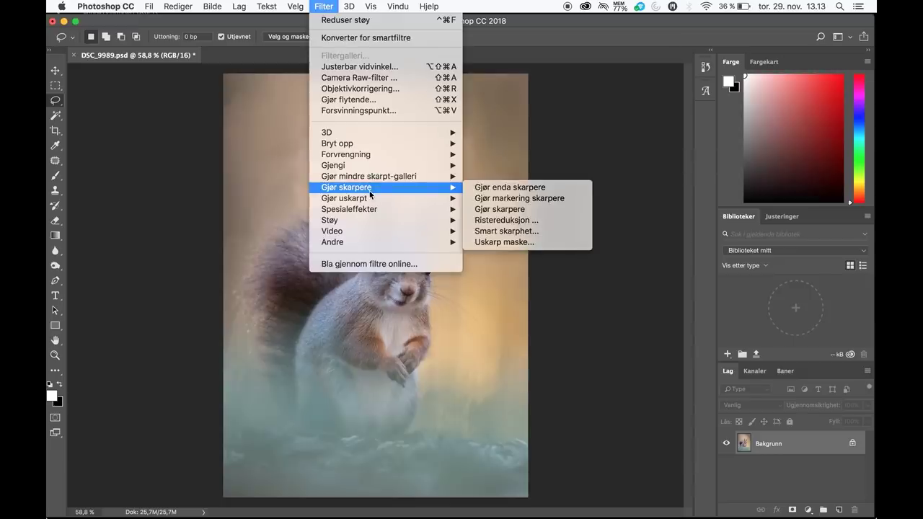
{"action": "left_click", "coordinate": [531, 233]}
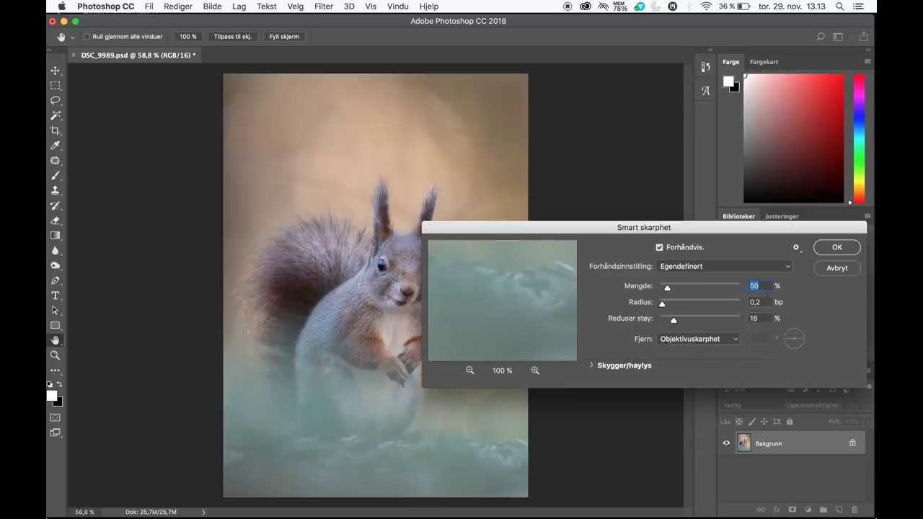
{"action": "left_click", "coordinate": [836, 247]}
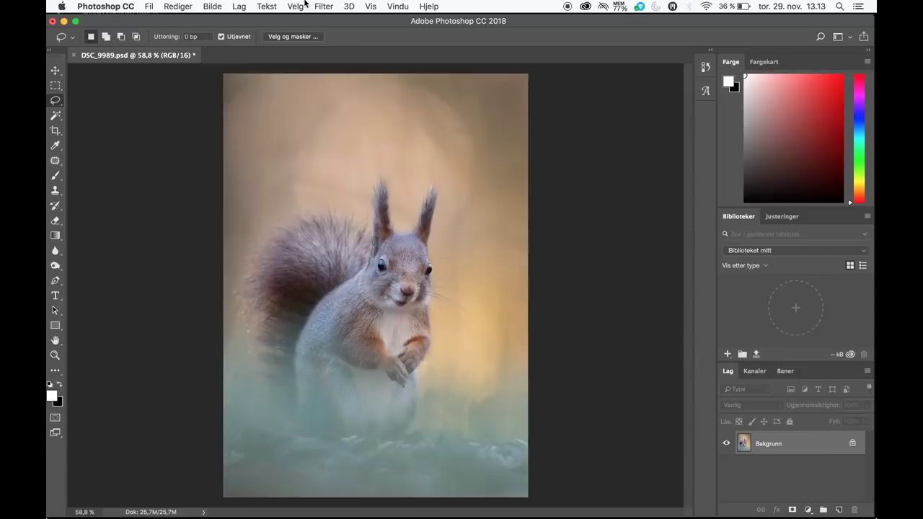
- Start a Curves adjustment and add a shadow point on the RGB curve at input 61, output 60
{"action": "left_click", "coordinate": [211, 6]}
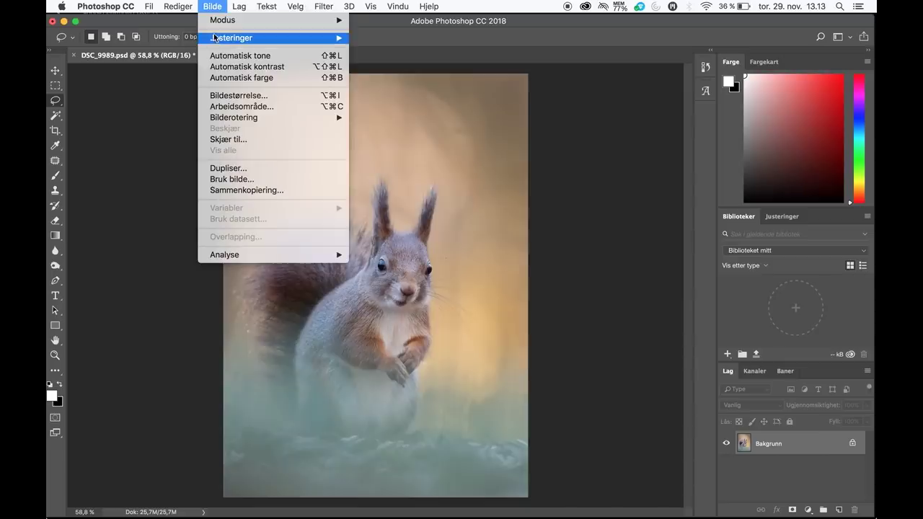
{"action": "mouse_move", "coordinate": [261, 38]}
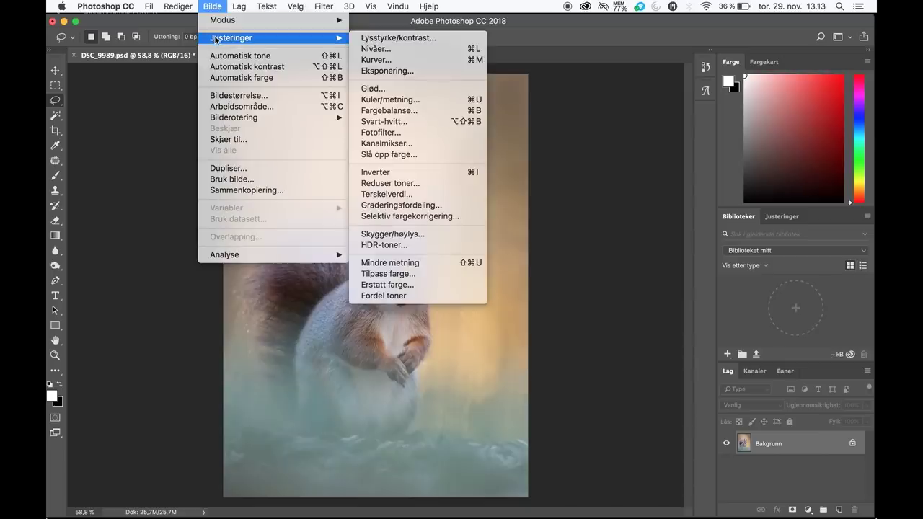
{"action": "left_click", "coordinate": [411, 62]}
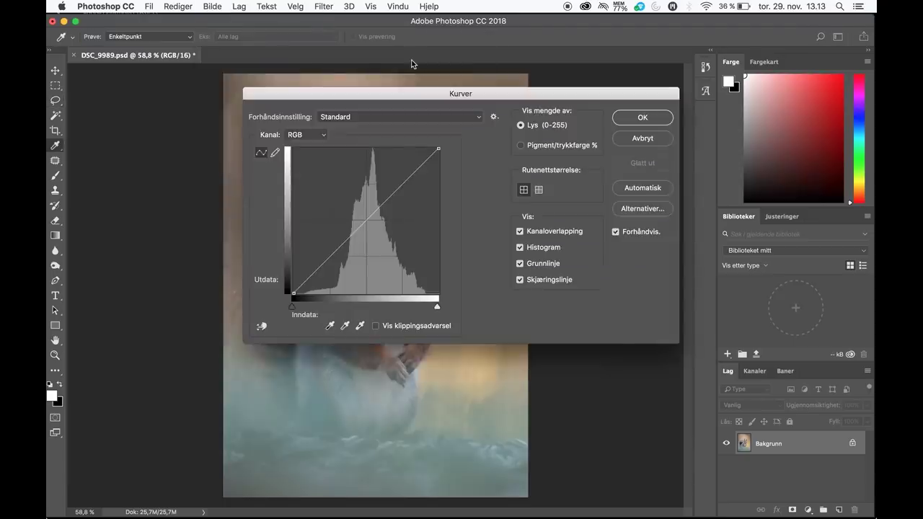
{"action": "left_click_drag", "start_coordinate": [408, 90], "coordinate": [634, 87]}
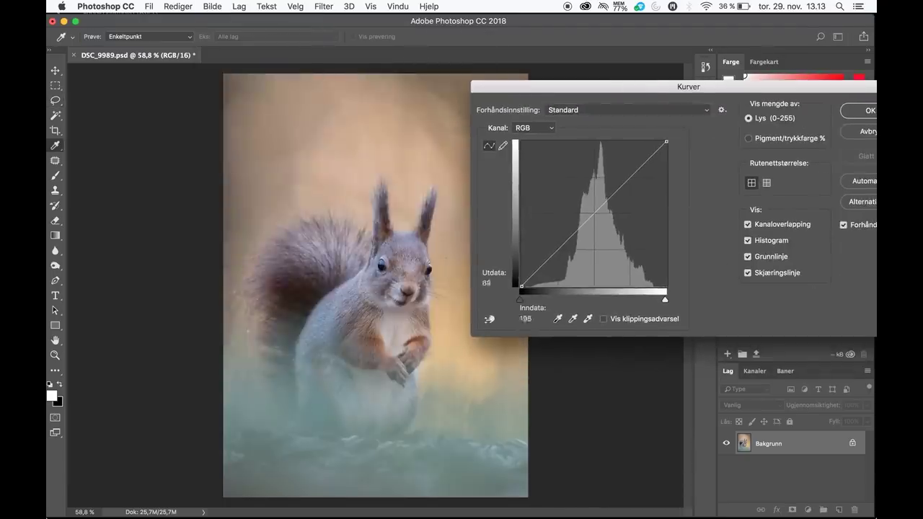
{"action": "left_click", "coordinate": [556, 250]}
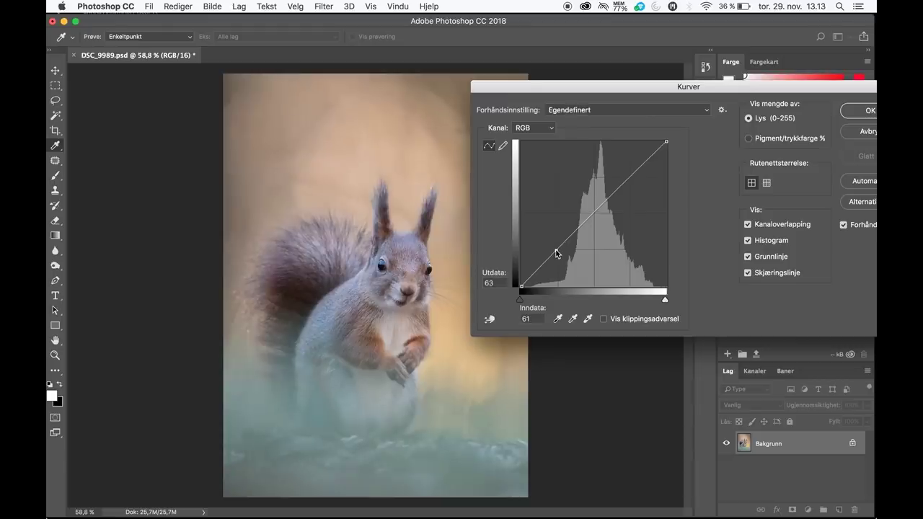
{"action": "left_click_drag", "start_coordinate": [555, 249], "coordinate": [556, 251]}
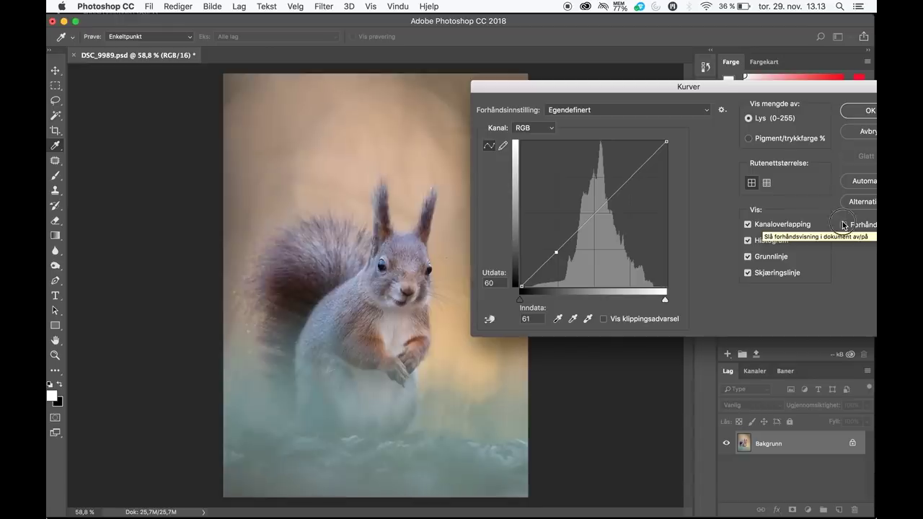
- Add a highlight point to the RGB curve at input 192, output 193, and compare the image with and without the preview
{"action": "left_click", "coordinate": [630, 177]}
{"action": "left_click_drag", "start_coordinate": [630, 177], "coordinate": [630, 176]}
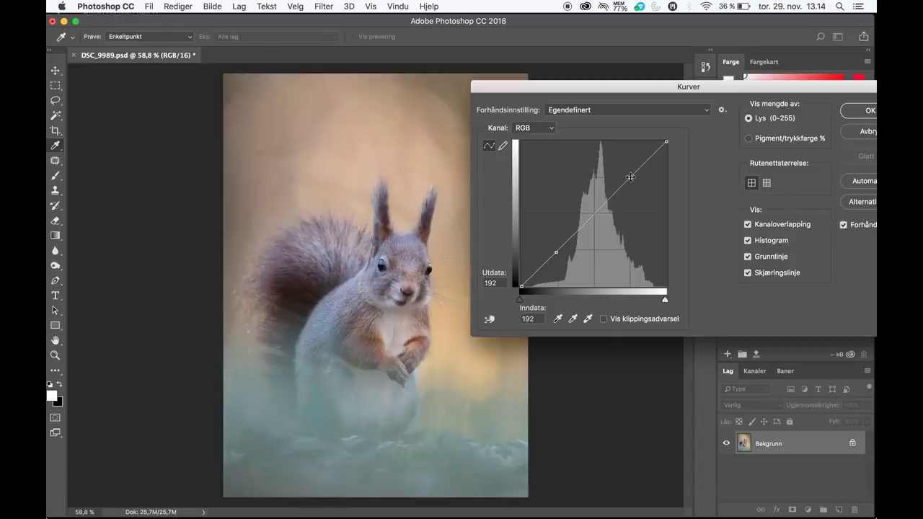
{"action": "key", "text": "Up"}
{"action": "left_click", "coordinate": [845, 227]}
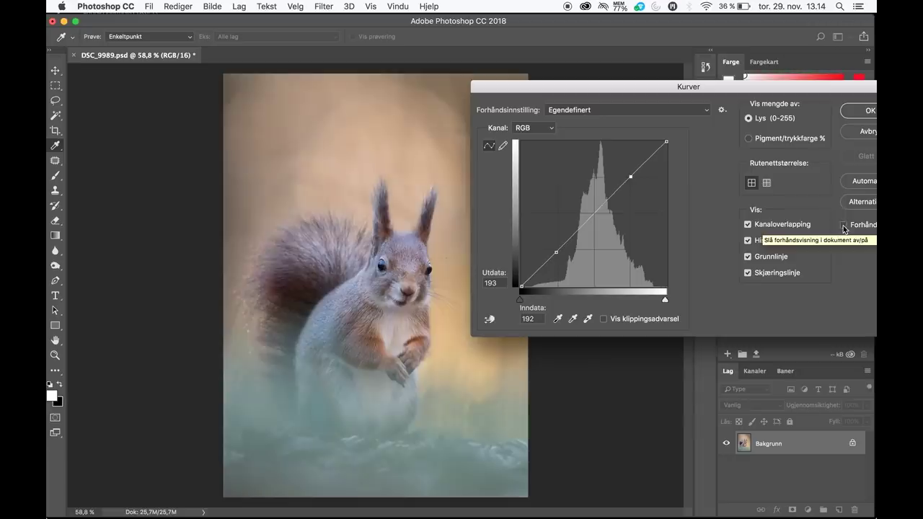
{"action": "left_click", "coordinate": [844, 226]}
{"action": "left_click", "coordinate": [845, 226]}
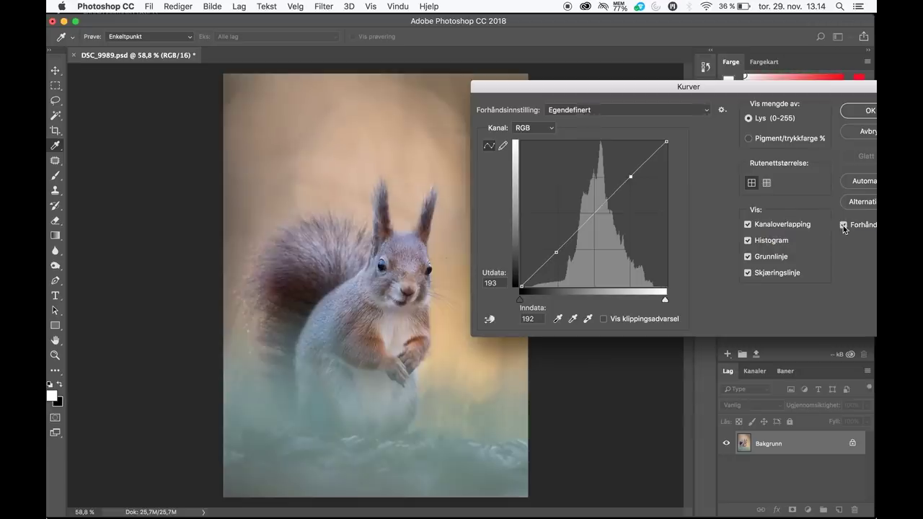
- Raise the curve's highlight point one more level, lower its shadow point two levels, and apply the Curves adjustment
{"action": "key", "text": "Up"}
{"action": "left_click", "coordinate": [556, 253]}
{"action": "key", "text": "Down"}
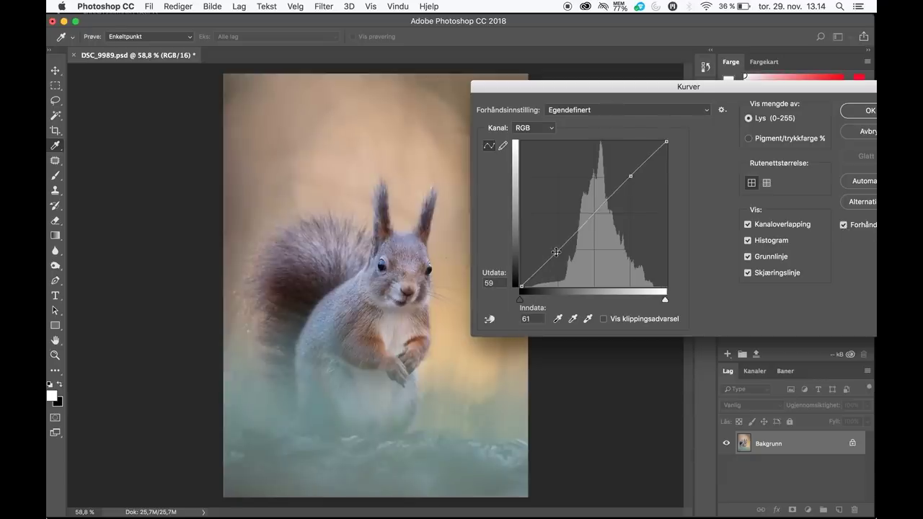
{"action": "key", "text": "Down"}
{"action": "left_click", "coordinate": [844, 224]}
{"action": "left_click", "coordinate": [844, 225]}
{"action": "left_click", "coordinate": [862, 109]}
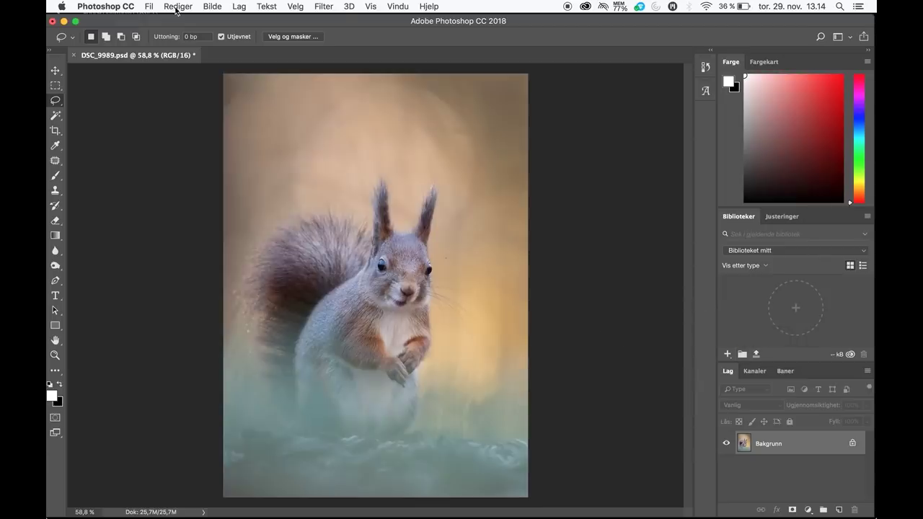
- Start a Color Balance adjustment and shift the highlights slightly toward yellow and red
{"action": "left_click", "coordinate": [211, 6]}
{"action": "mouse_move", "coordinate": [227, 41]}
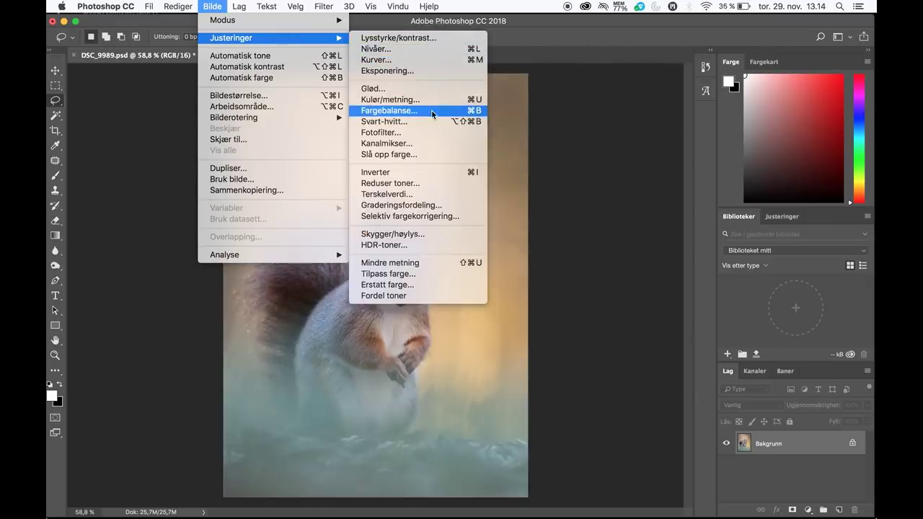
{"action": "left_click", "coordinate": [415, 111]}
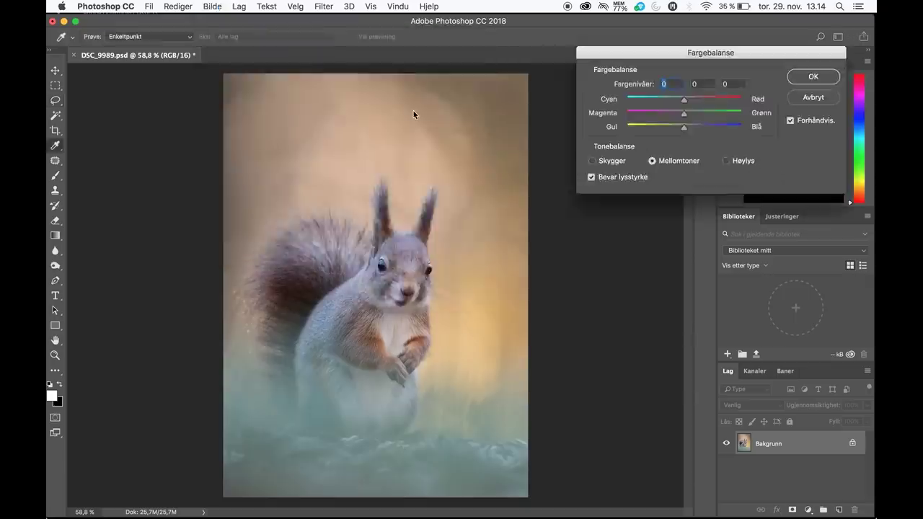
{"action": "left_click", "coordinate": [727, 161]}
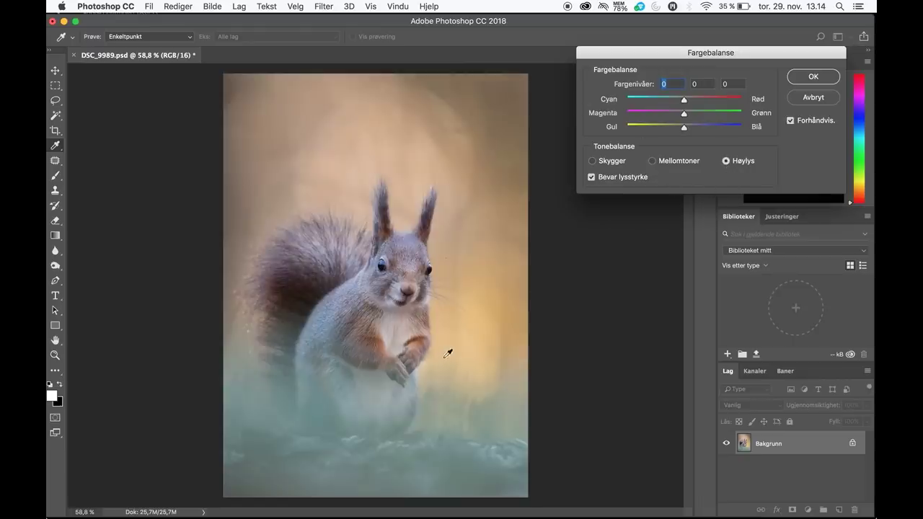
{"action": "double_click", "coordinate": [735, 86]}
{"action": "key", "text": "Down"}
{"action": "double_click", "coordinate": [675, 85]}
{"action": "key", "text": "Up"}
{"action": "left_click", "coordinate": [790, 122]}
- Set the shadows' yellow-blue level to +1, compare before and after, and apply the Color Balance adjustment
{"action": "left_click", "coordinate": [592, 161]}
{"action": "left_click", "coordinate": [733, 86]}
{"action": "left_click", "coordinate": [790, 120]}
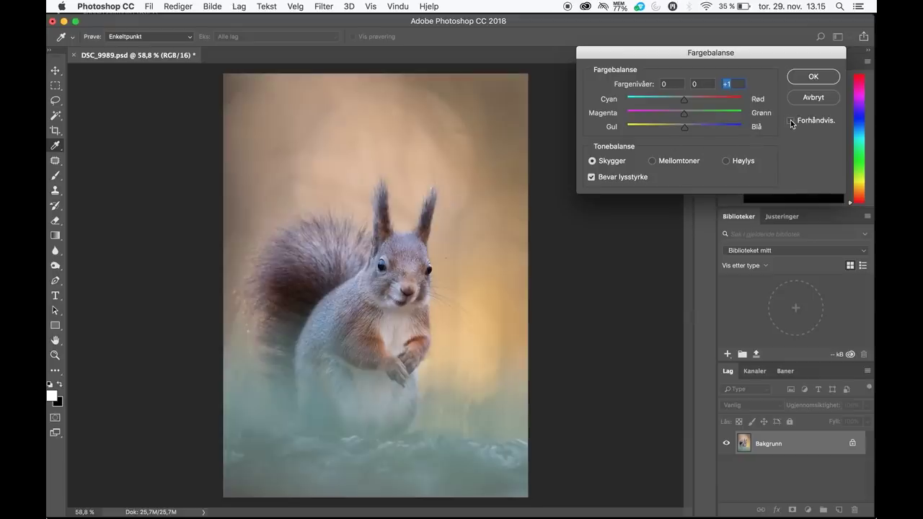
{"action": "left_click", "coordinate": [790, 120]}
{"action": "left_click", "coordinate": [790, 121]}
{"action": "left_click", "coordinate": [791, 121]}
{"action": "left_click", "coordinate": [811, 76]}
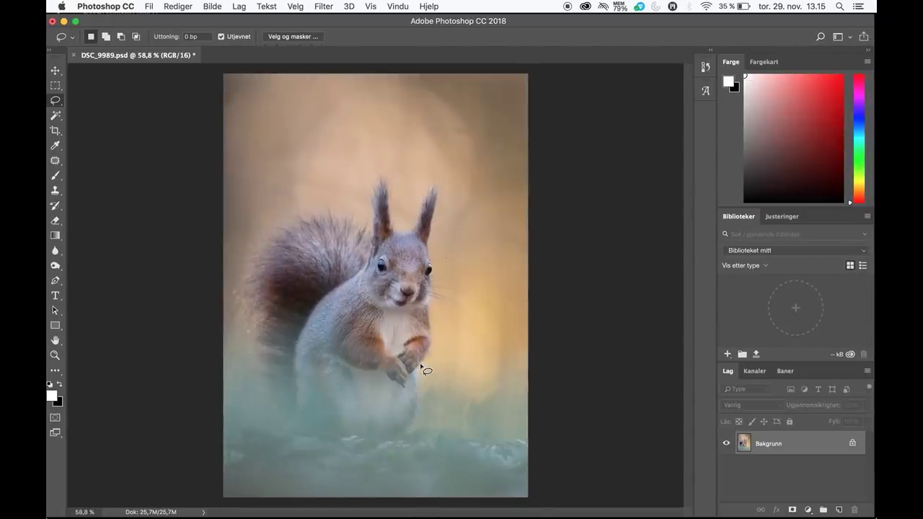
- Compare the edited photo with the finished reference ekorn.jpg in Preview, and return to Photoshop
{"action": "key", "text": "ctrl+Left"}
{"action": "scroll", "coordinate": [419, 364], "scroll_direction": "up", "scroll_amount": 2}
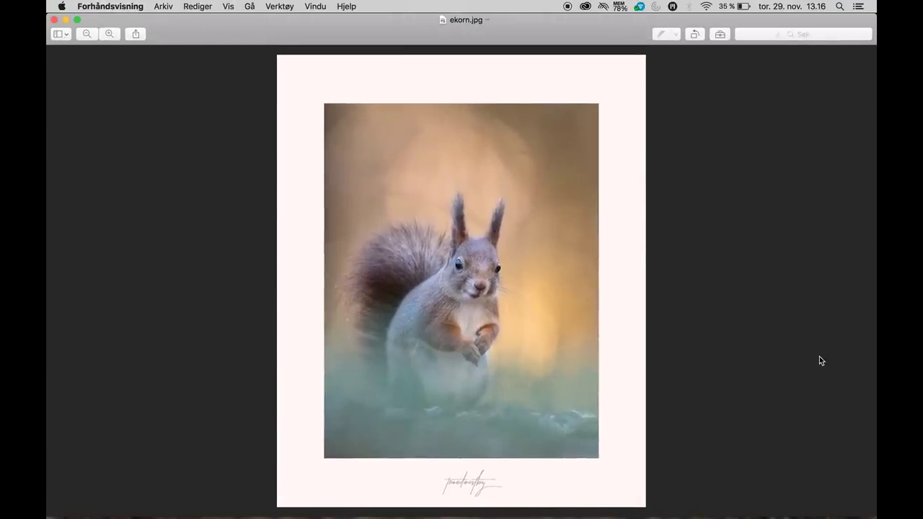
{"action": "key", "text": "ctrl+Right"}
{"action": "key", "text": "ctrl+Left"}
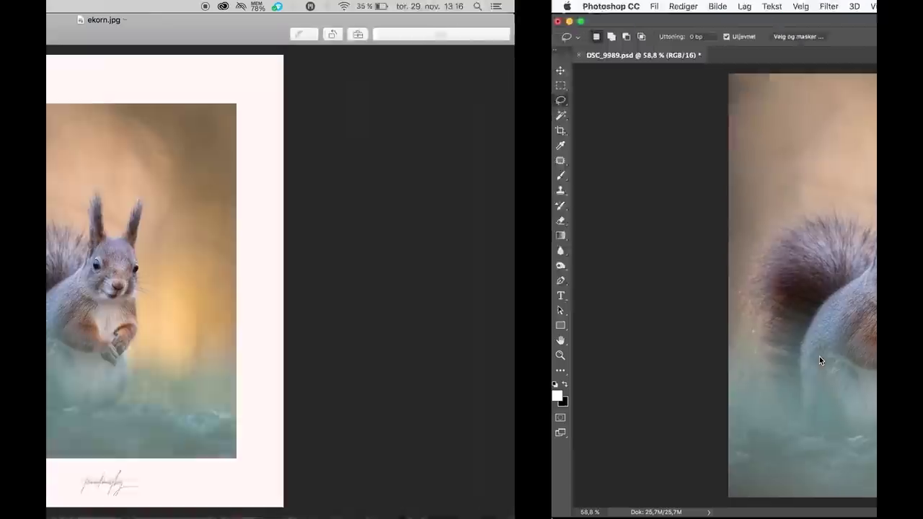
{"action": "key", "text": "ctrl+Right"}
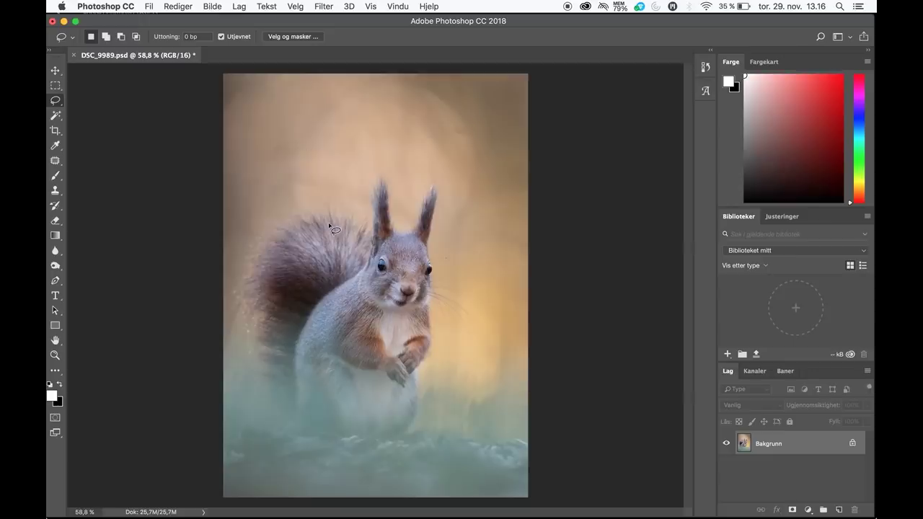
{"action": "key", "text": "ctrl+Left"}
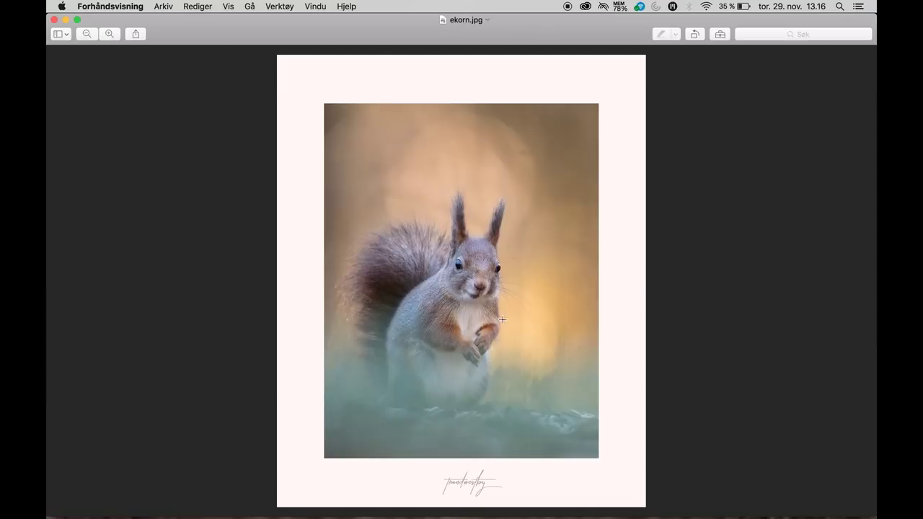
{"action": "key", "text": "ctrl+Right"}
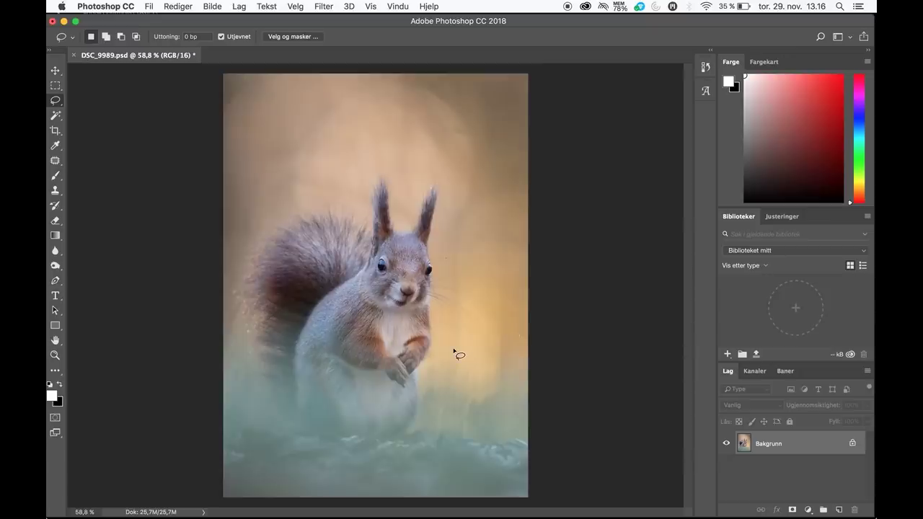
- Enlarge the canvas to 32 by 42 inches, centred, with a white extension colour to frame the photo with a border
{"action": "scroll", "coordinate": [458, 354], "scroll_direction": "down", "scroll_amount": 5}
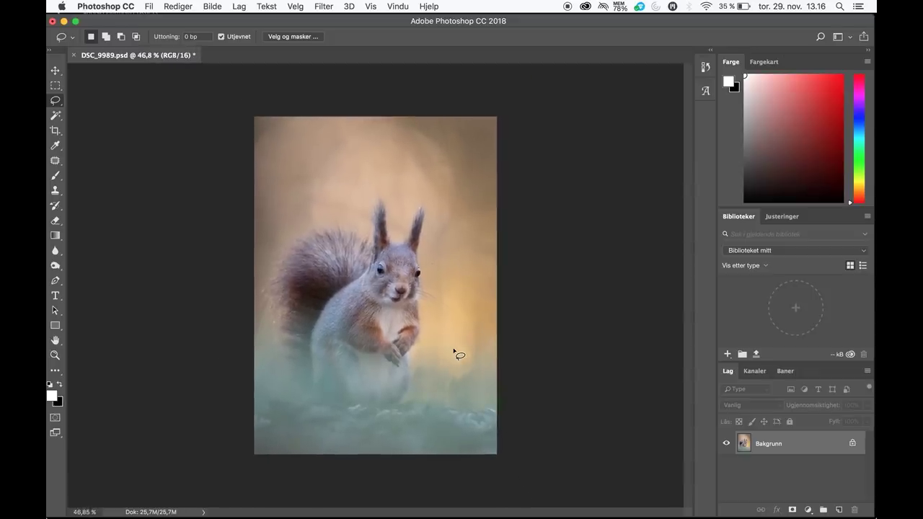
{"action": "scroll", "coordinate": [459, 354], "scroll_direction": "down", "scroll_amount": 1}
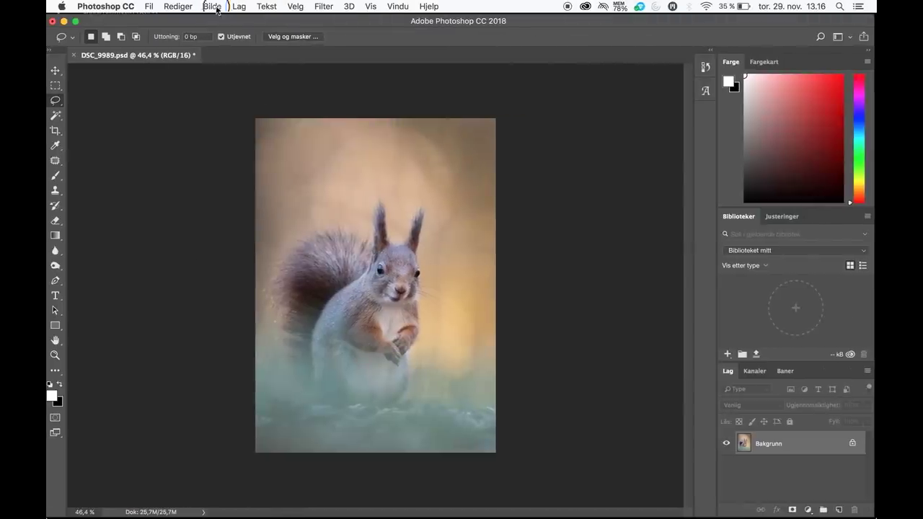
{"action": "left_click", "coordinate": [213, 7]}
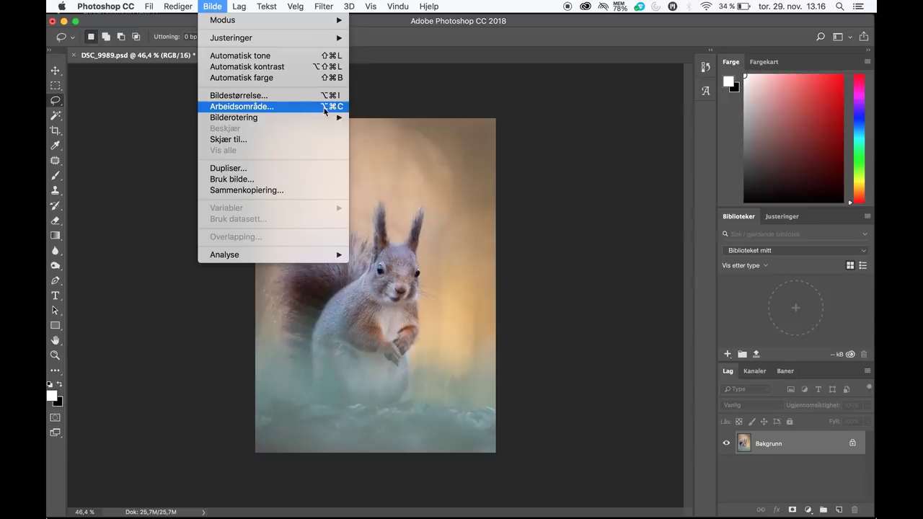
{"action": "left_click", "coordinate": [299, 106]}
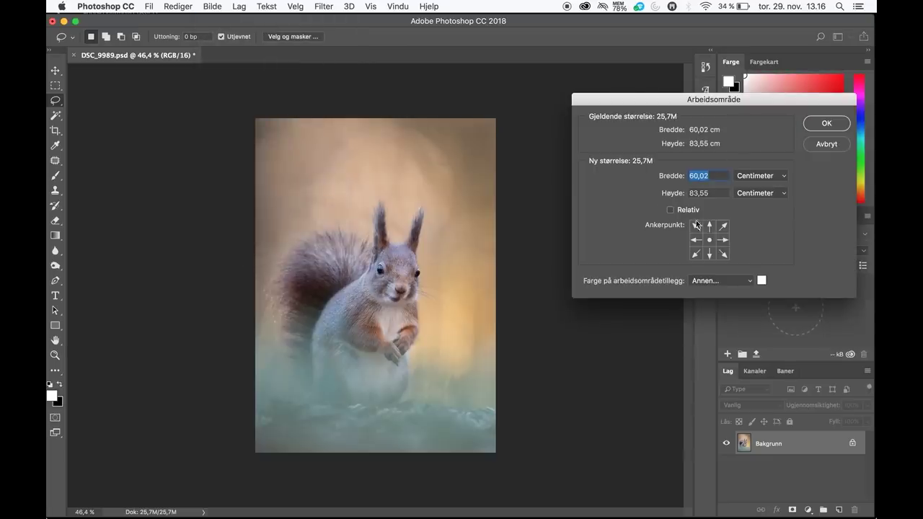
{"action": "left_click", "coordinate": [764, 194]}
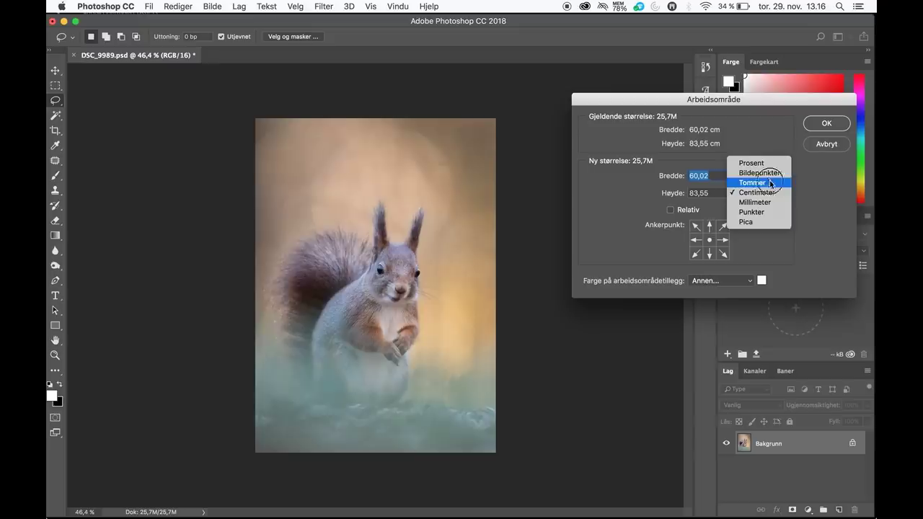
{"action": "left_click", "coordinate": [770, 181]}
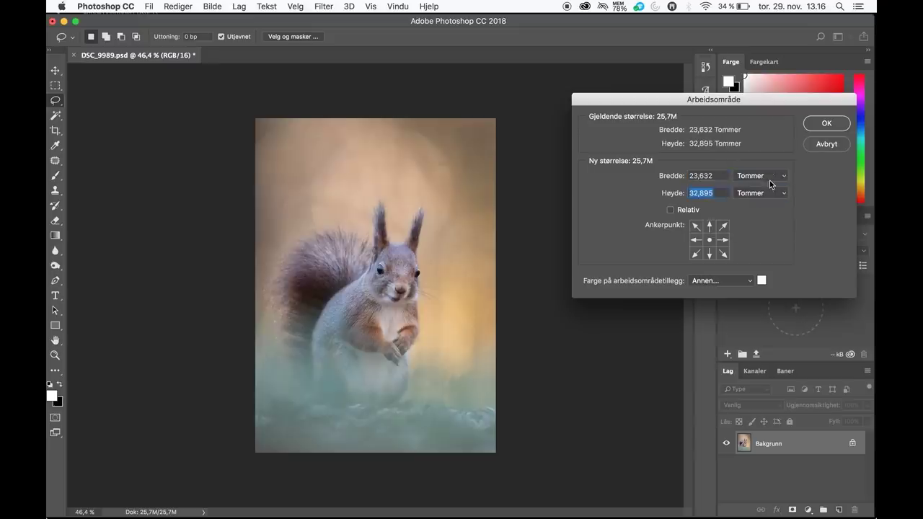
{"action": "left_click", "coordinate": [716, 176]}
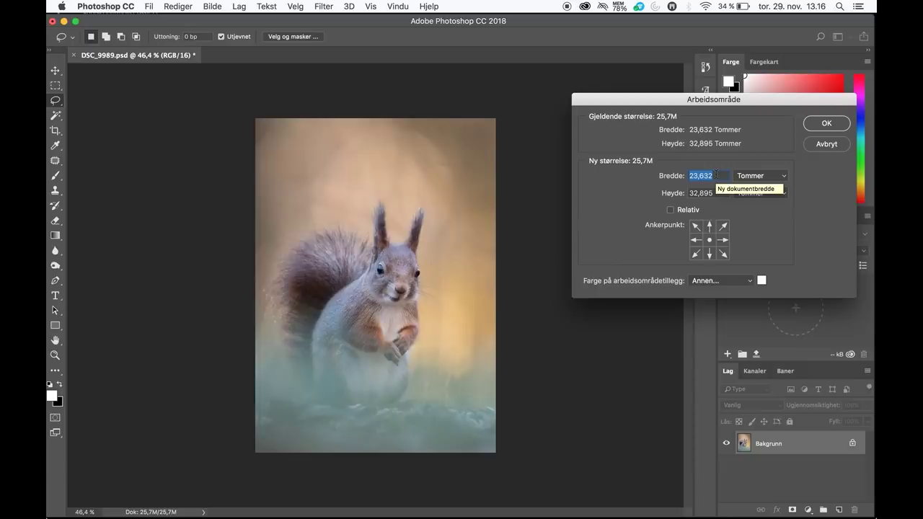
{"action": "type", "text": "32"}
{"action": "left_click", "coordinate": [717, 192]}
{"action": "type", "text": "42"}
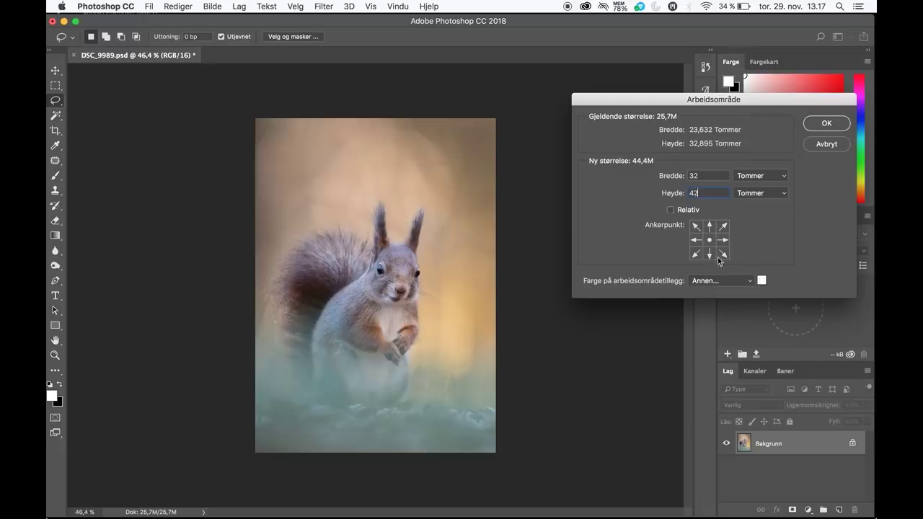
{"action": "left_click", "coordinate": [823, 126]}
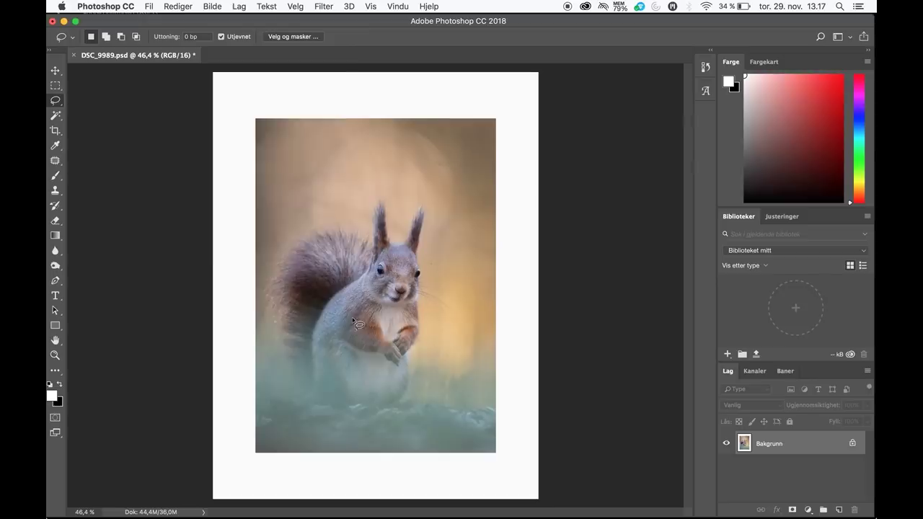
- Reduce the canvas height slightly, with sizes in inches and the anchor centred, to narrow the white border above and below the photo
{"action": "left_click", "coordinate": [221, 6]}
{"action": "left_click", "coordinate": [238, 105]}
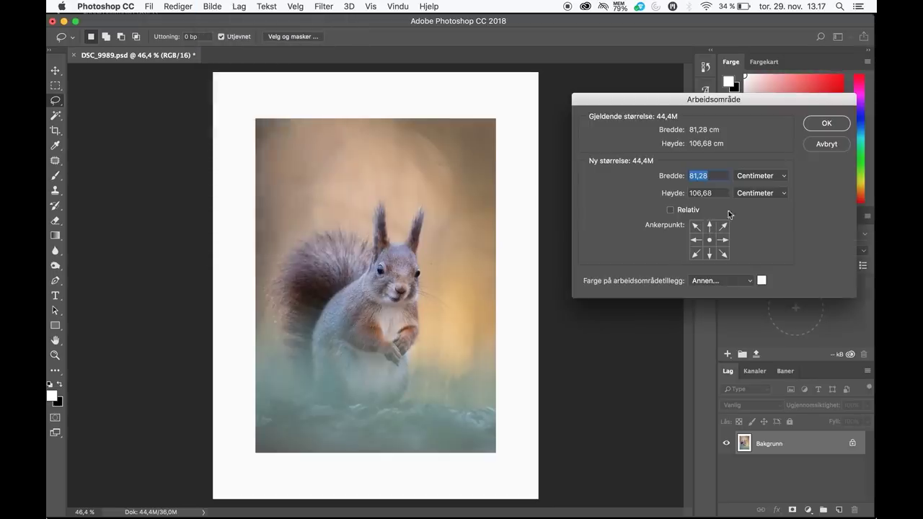
{"action": "left_click", "coordinate": [760, 192]}
{"action": "left_click", "coordinate": [757, 183]}
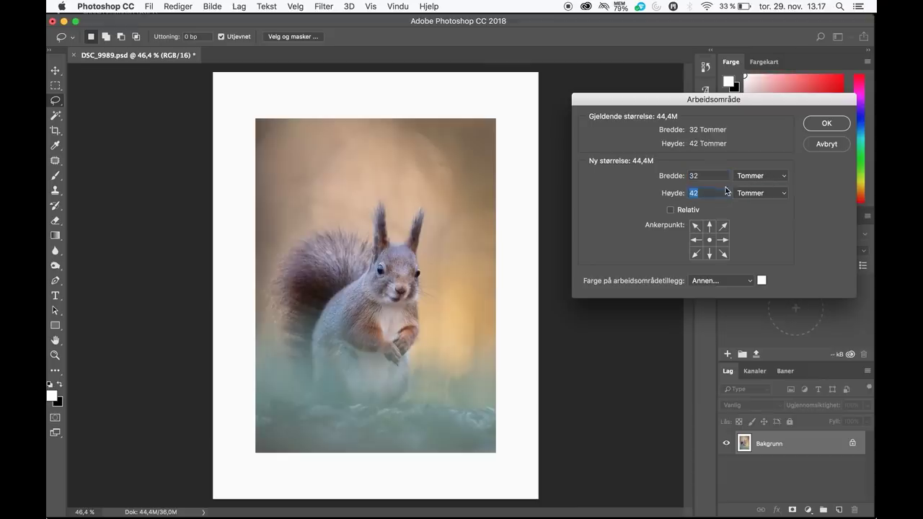
{"action": "left_click", "coordinate": [712, 195]}
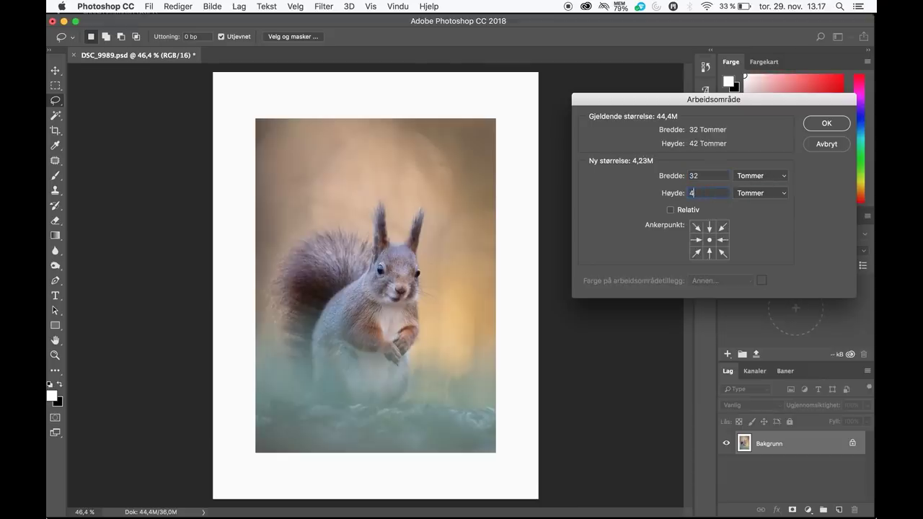
{"action": "key", "text": "Return"}
{"action": "key", "text": "Return"}
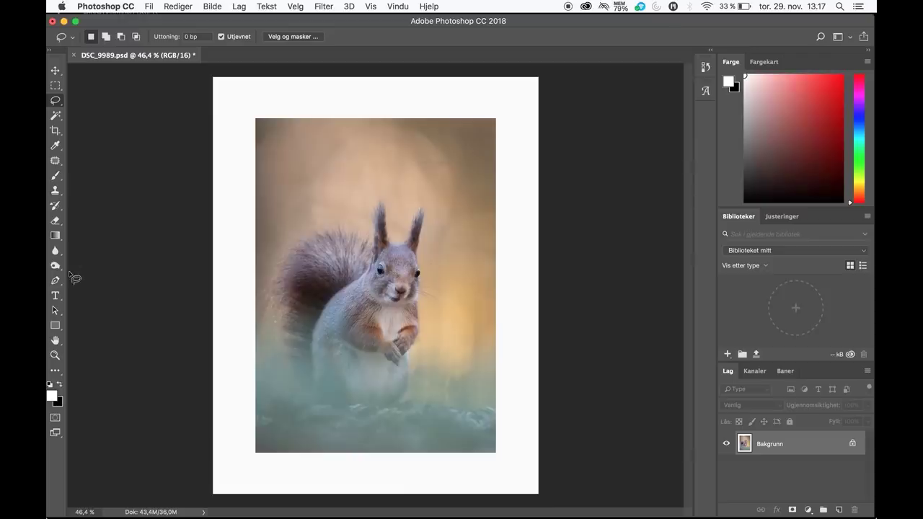
- Add the photographer's name as signature text in the white border below the photo and set its size to 120 pt
{"action": "left_click", "coordinate": [55, 295]}
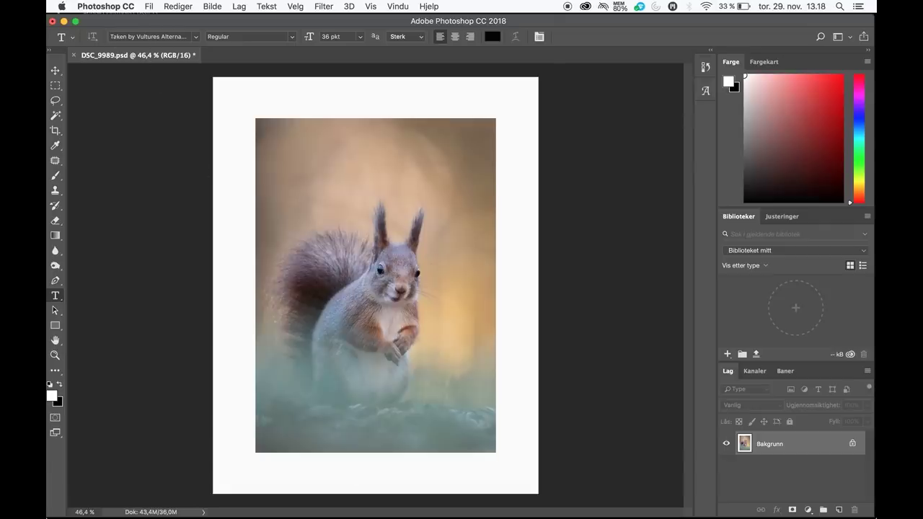
{"action": "left_click", "coordinate": [355, 475]}
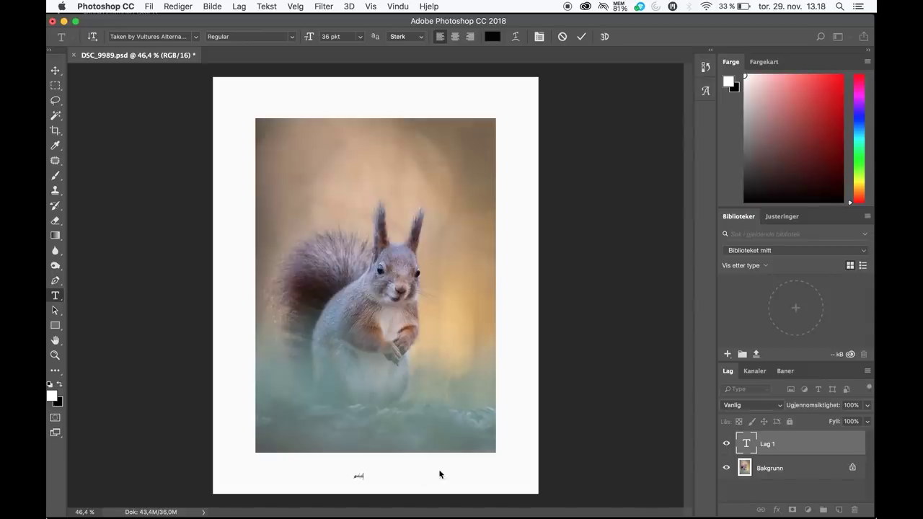
{"action": "left_click_drag", "start_coordinate": [366, 473], "coordinate": [305, 478]}
{"action": "left_click", "coordinate": [358, 38]}
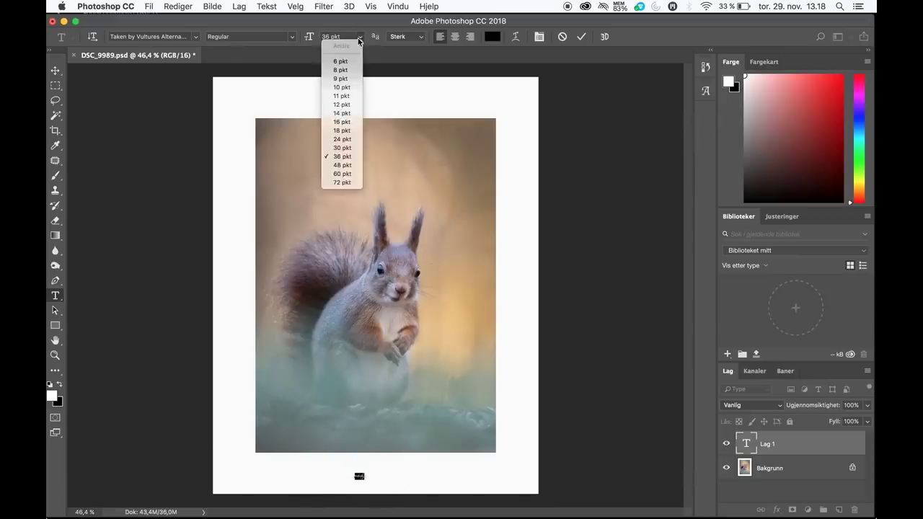
{"action": "left_click", "coordinate": [343, 183]}
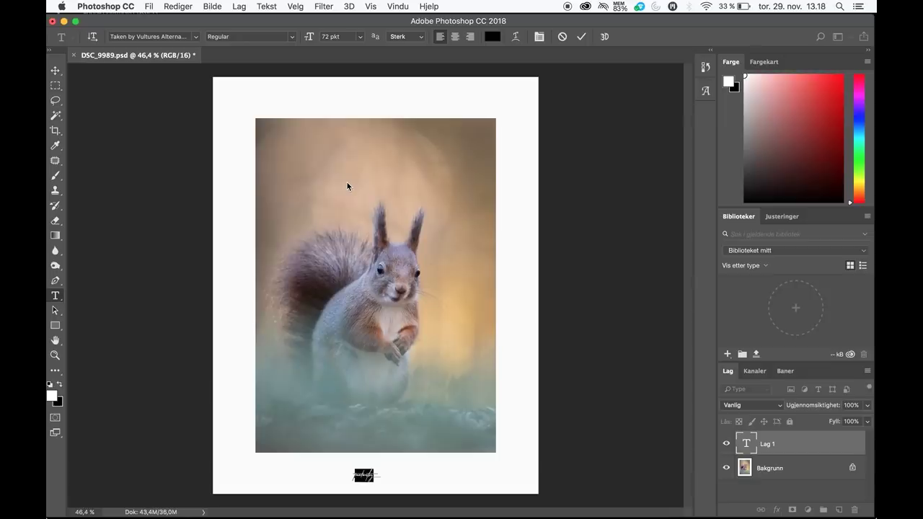
{"action": "left_click", "coordinate": [333, 36]}
{"action": "type", "text": "120"}
{"action": "key", "text": "Return"}
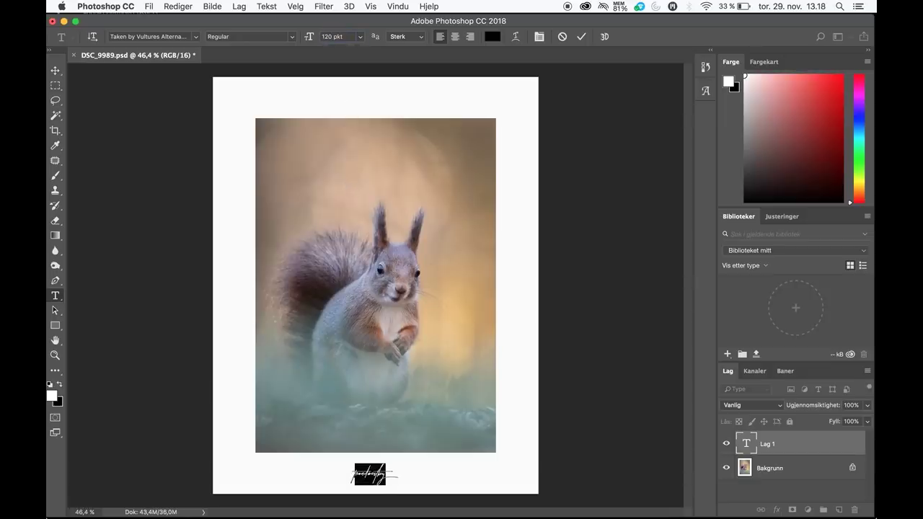
- Centre the signature beneath the photo in the white border and lower its layer opacity to 49%
{"action": "left_click", "coordinate": [55, 70]}
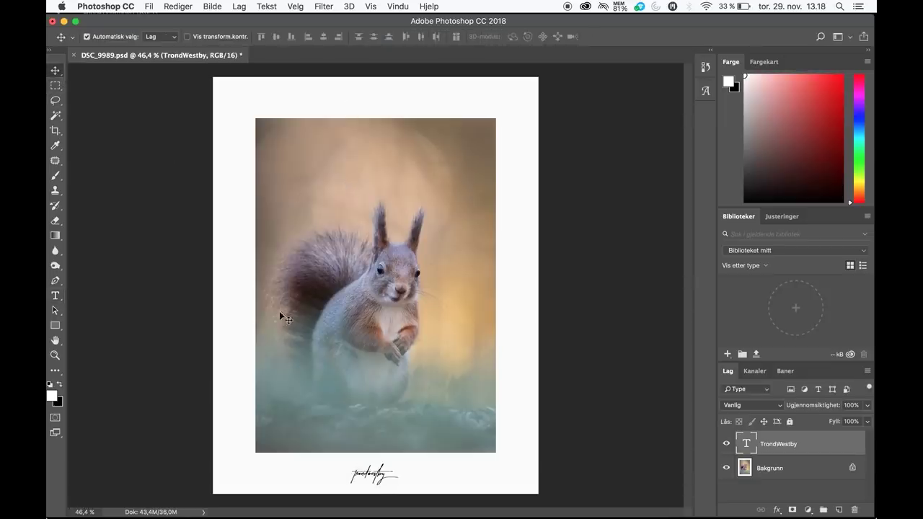
{"action": "left_click_drag", "start_coordinate": [323, 463], "coordinate": [379, 478]}
{"action": "left_click", "coordinate": [867, 405]}
{"action": "left_click_drag", "start_coordinate": [867, 419], "coordinate": [840, 421]}
{"action": "left_click_drag", "start_coordinate": [406, 477], "coordinate": [388, 478]}
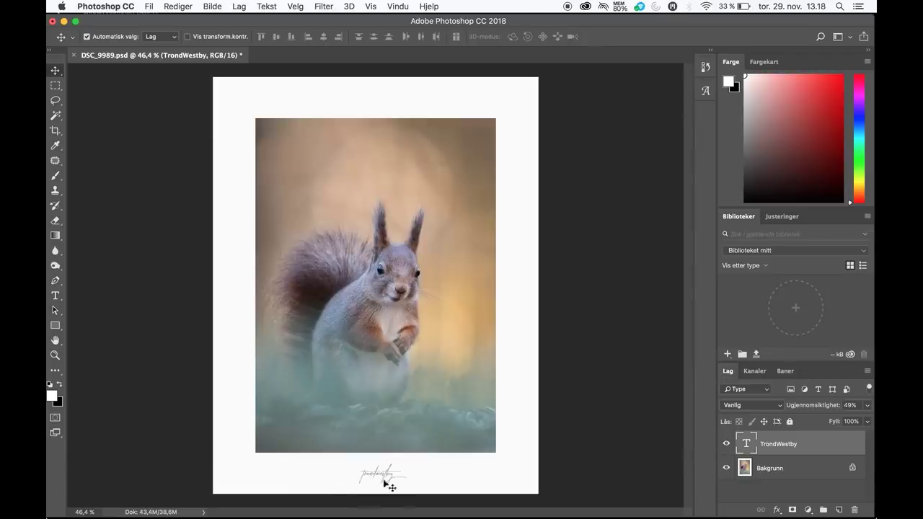
{"action": "left_click", "coordinate": [55, 100]}
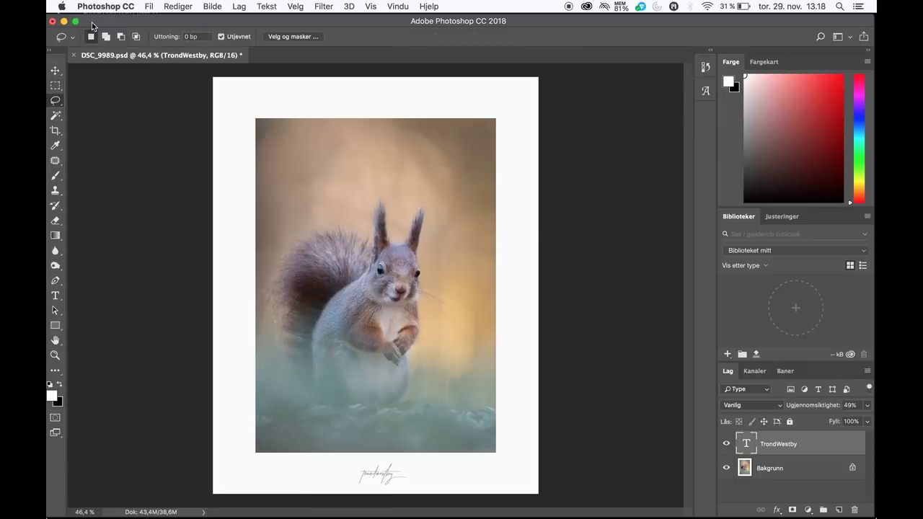
- Save a JPEG copy of the picture to the desktop as Red squirrel.jpg with maximum quality 12
{"action": "left_click", "coordinate": [149, 6]}
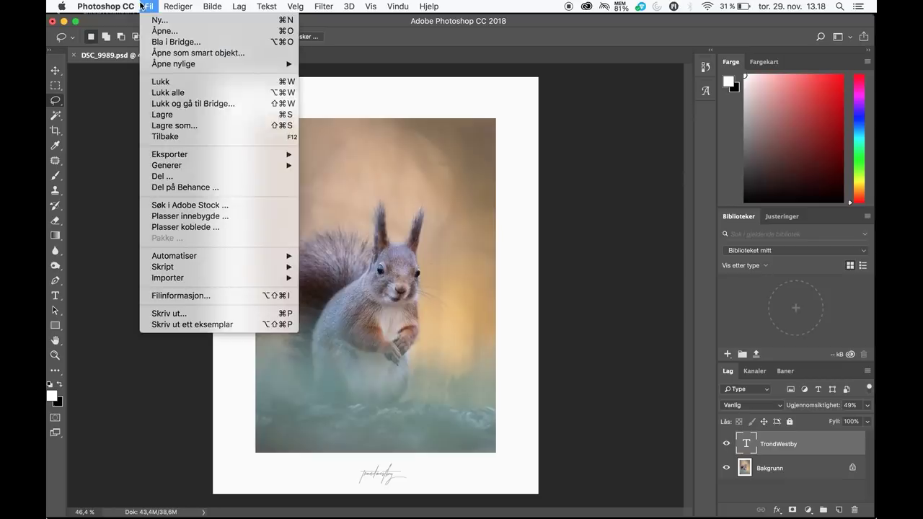
{"action": "left_click", "coordinate": [202, 127]}
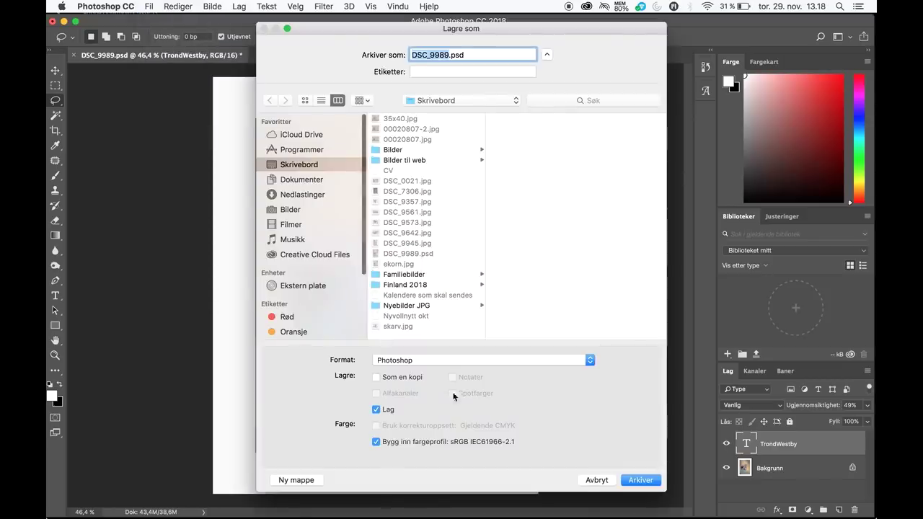
{"action": "left_click", "coordinate": [435, 361]}
{"action": "left_click", "coordinate": [403, 418]}
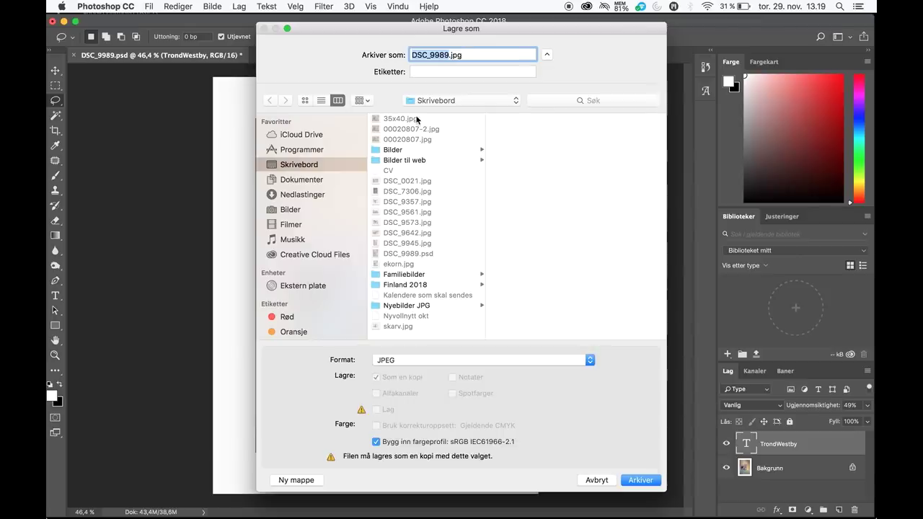
{"action": "type", "text": "Red squ"}
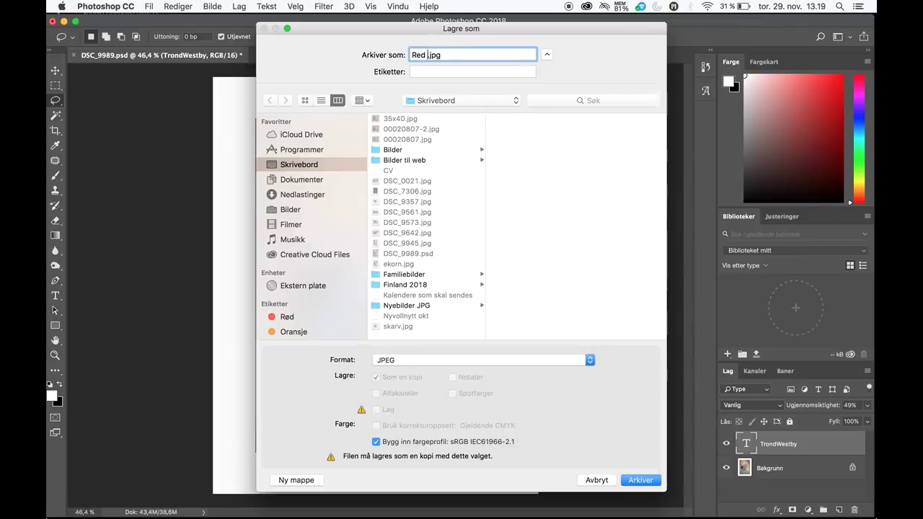
{"action": "type", "text": "irrel"}
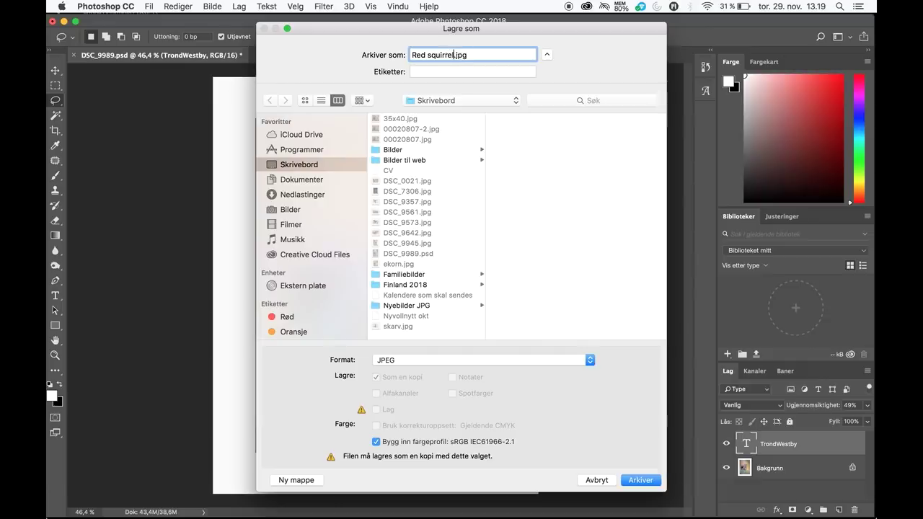
{"action": "left_click", "coordinate": [641, 481]}
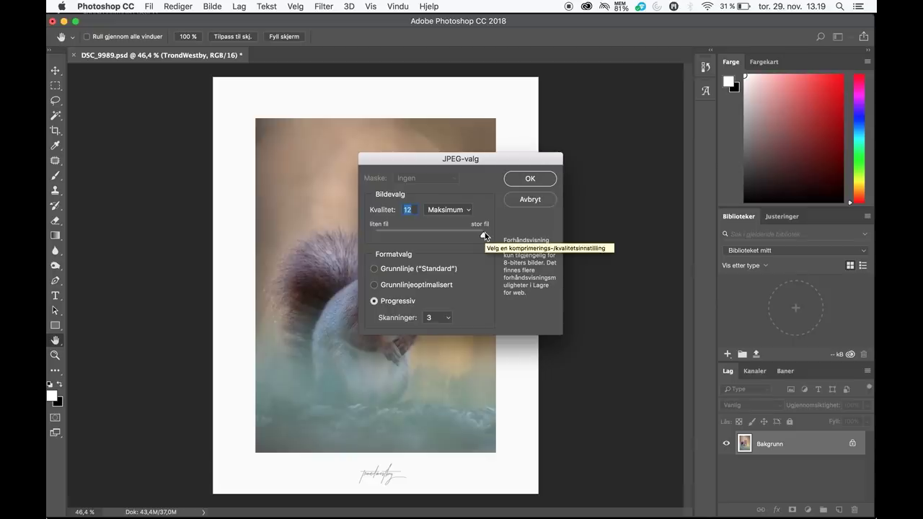
{"action": "left_click", "coordinate": [547, 179]}
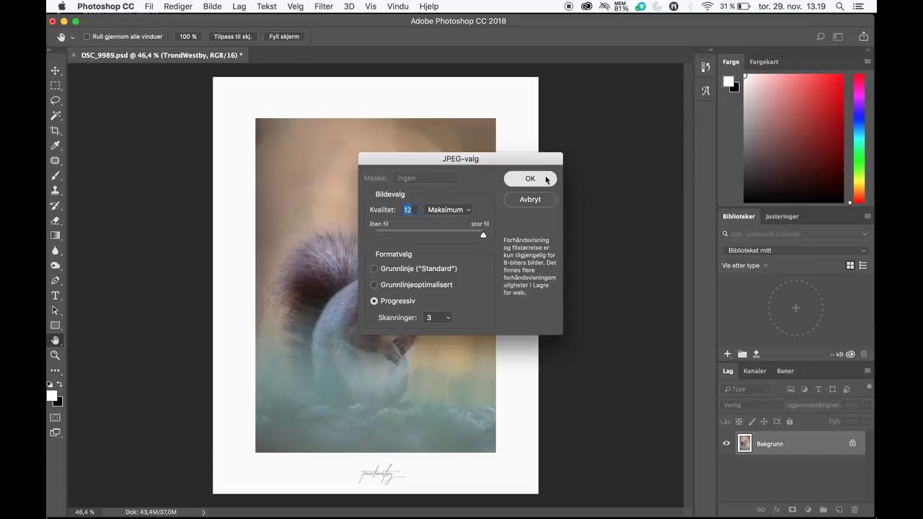